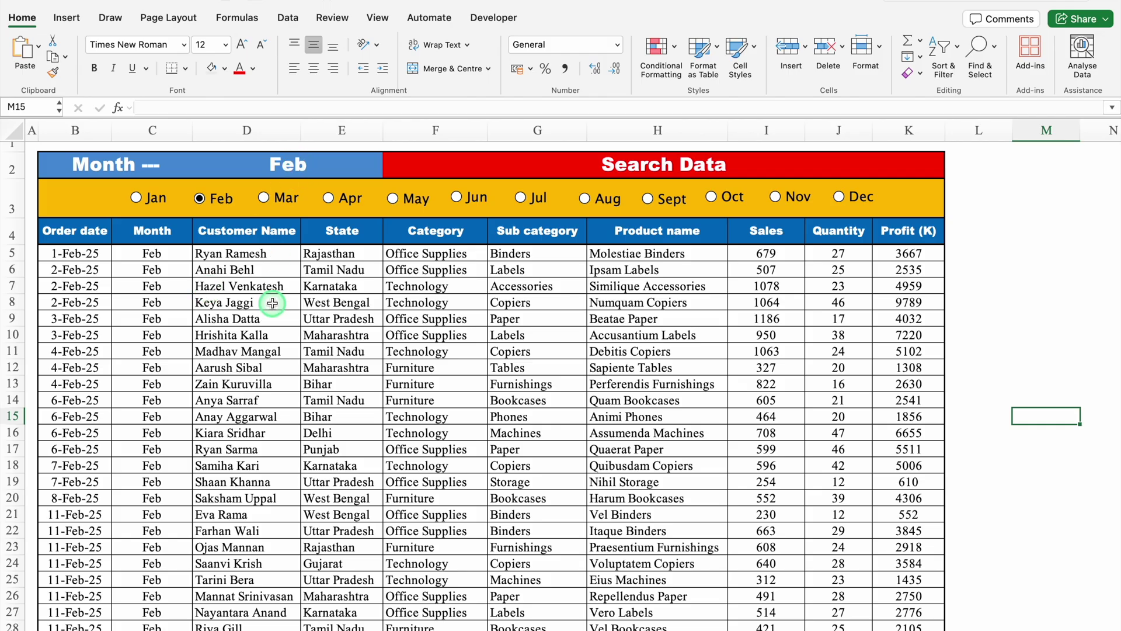
Switch the search sheet's month from Jan to Aug to Jun, then view the Jan sheet.
{"action": "left_click", "coordinate": [136, 197]}
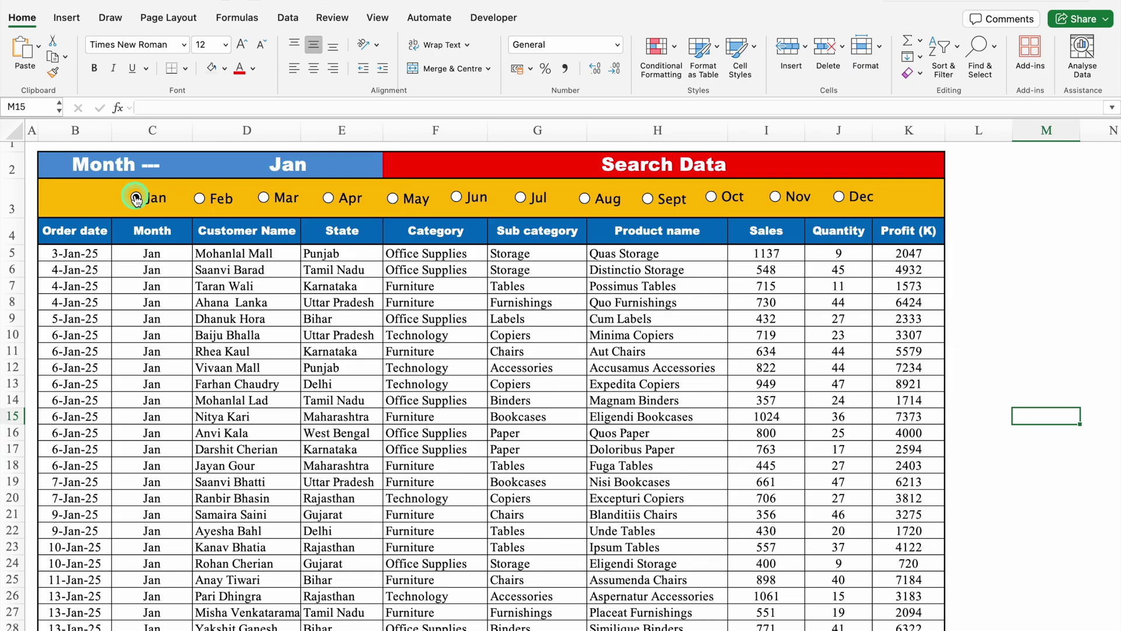
{"action": "left_click", "coordinate": [585, 199]}
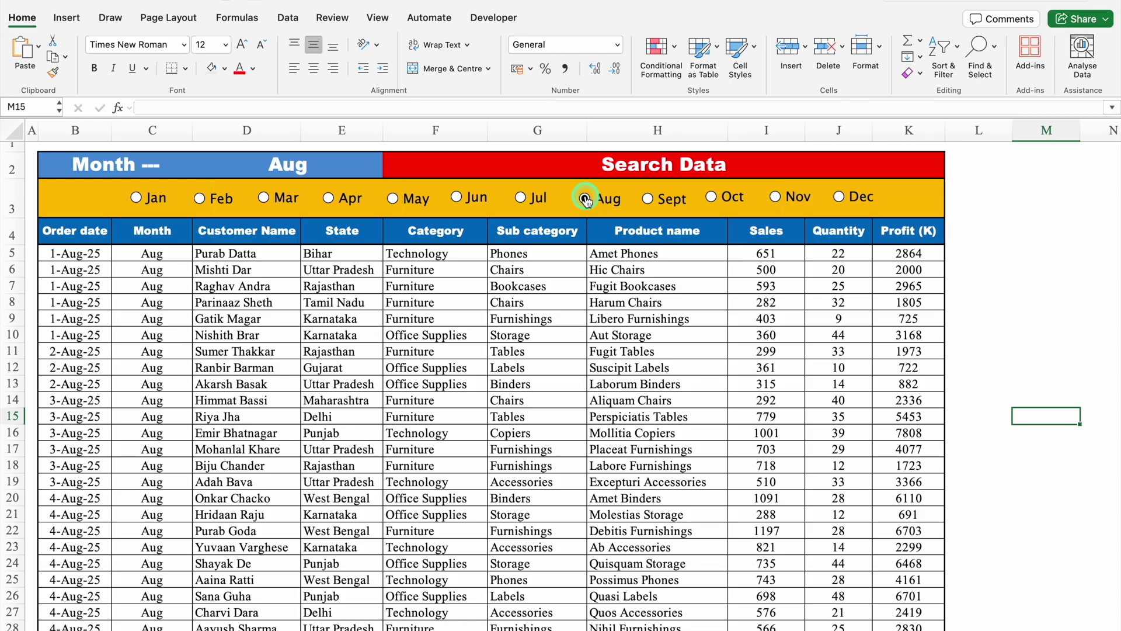
{"action": "left_click", "coordinate": [458, 198]}
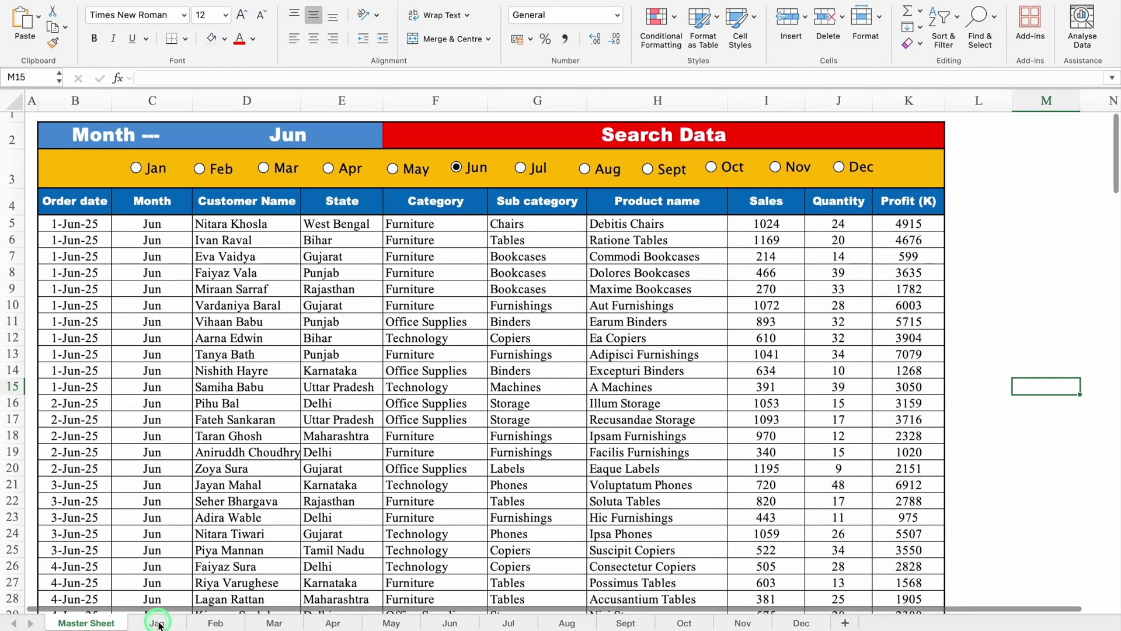
{"action": "left_click", "coordinate": [158, 623]}
Review the Feb and Master sheets, then add a new blank worksheet.
{"action": "left_click", "coordinate": [215, 623]}
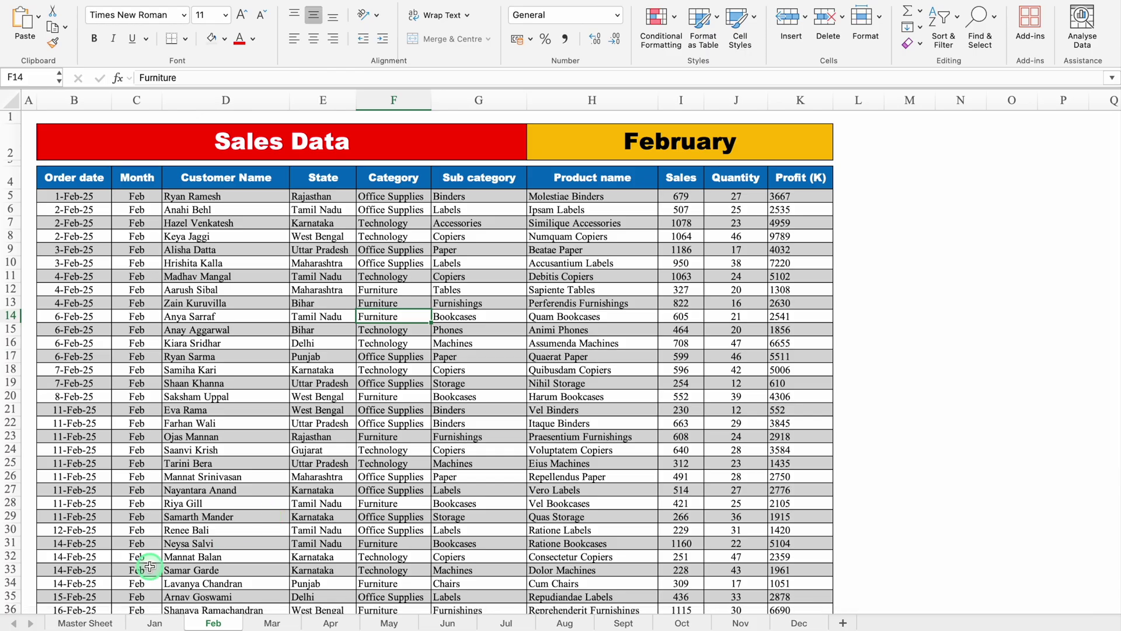
{"action": "left_click", "coordinate": [94, 624]}
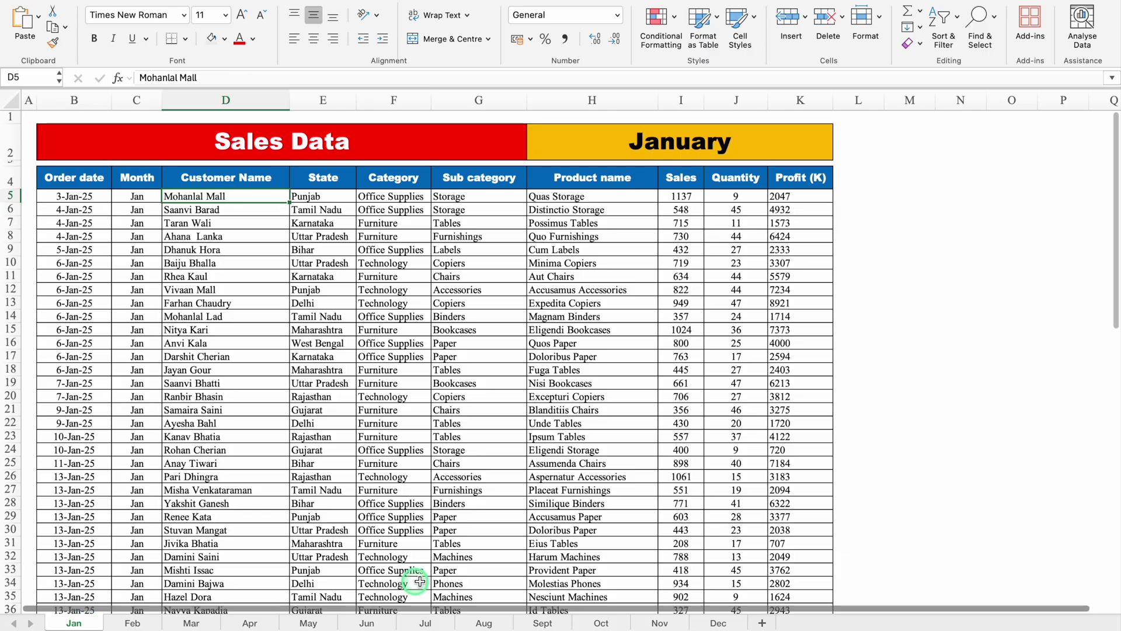
{"action": "left_click", "coordinate": [762, 623]}
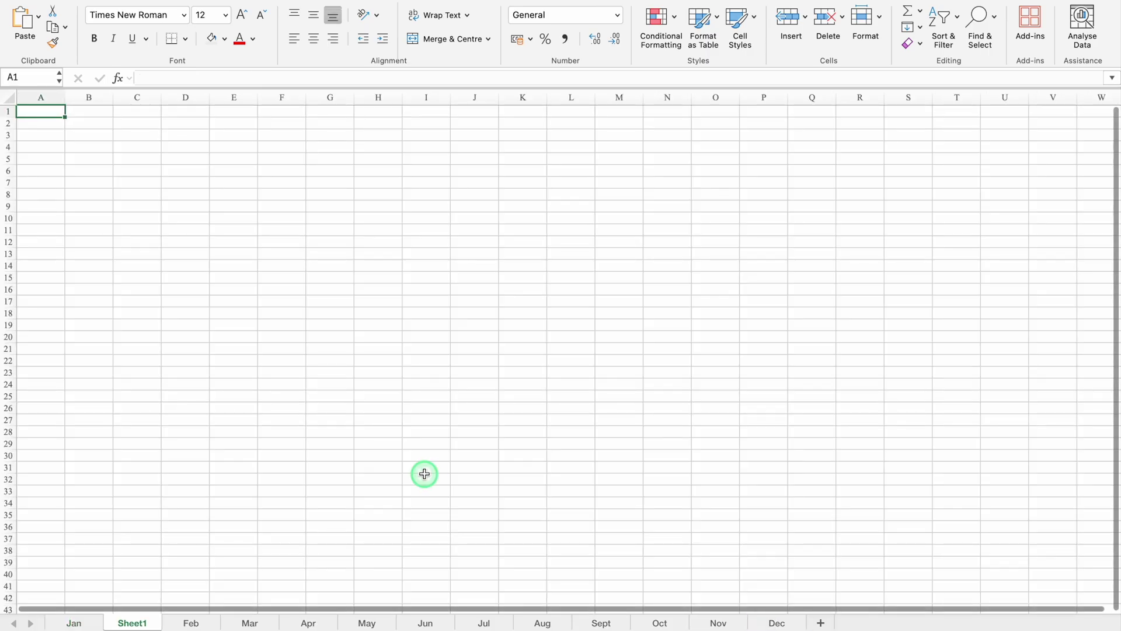
Rename the new sheet Mastersheet and move it to the front of the workbook.
{"action": "double_click", "coordinate": [143, 624]}
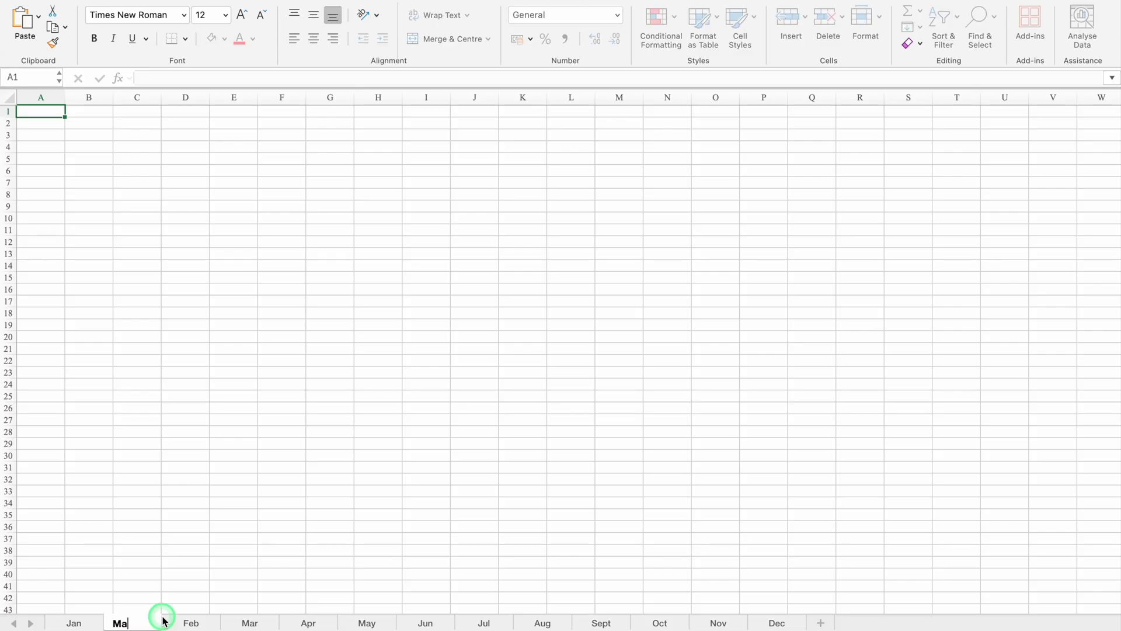
{"action": "type", "text": "Mastersheet"}
{"action": "key", "text": "Return"}
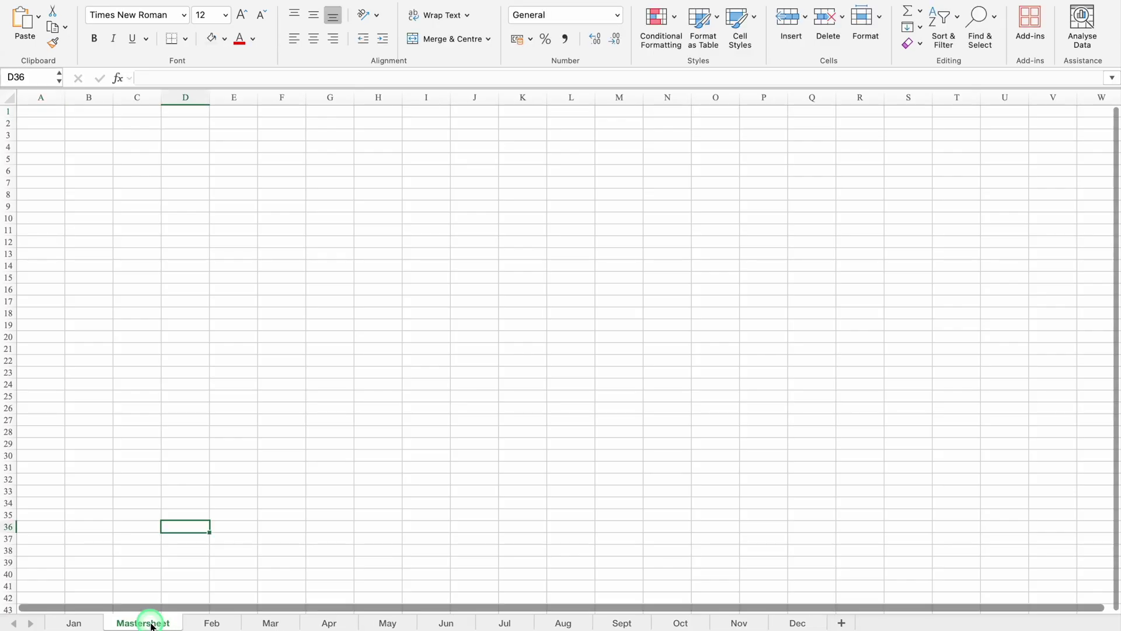
{"action": "left_click_drag", "start_coordinate": [151, 625], "coordinate": [50, 619]}
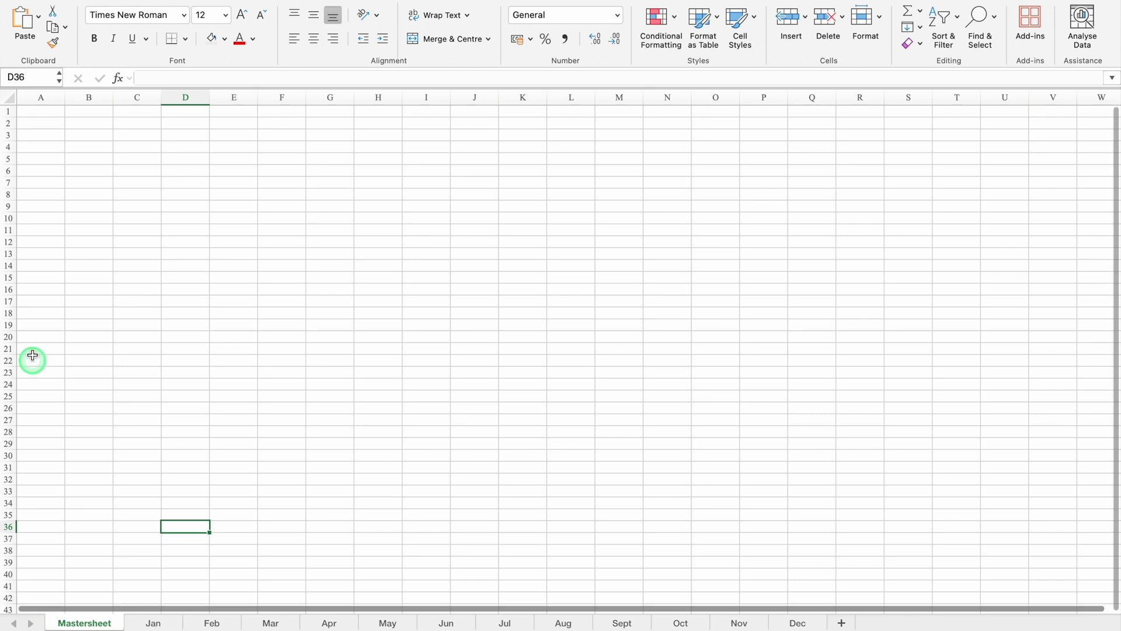
Shrink Mastersheet's column A to a narrow margin.
{"action": "left_click", "coordinate": [46, 112]}
{"action": "left_click_drag", "start_coordinate": [65, 97], "coordinate": [29, 103]}
{"action": "scroll", "coordinate": [227, 524], "scroll_direction": "up", "scroll_amount": 5}
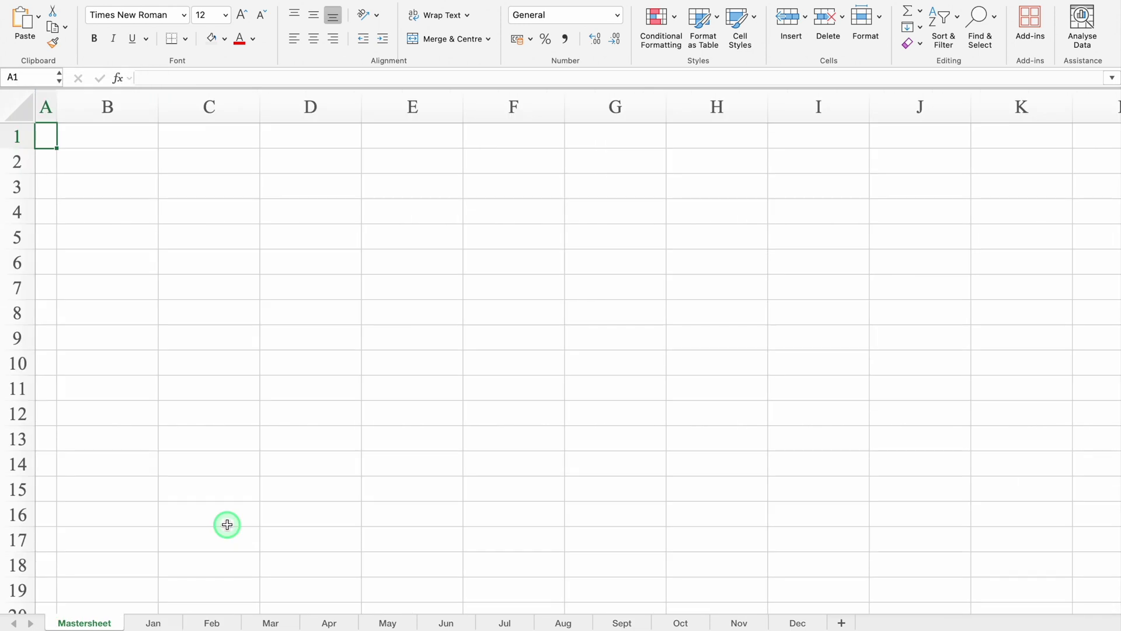
{"action": "left_click", "coordinate": [153, 622]}
Copy the Jan sheet's B4:K4 header row, Order date to Profit, into Mastersheet B4.
{"action": "left_click", "coordinate": [94, 180]}
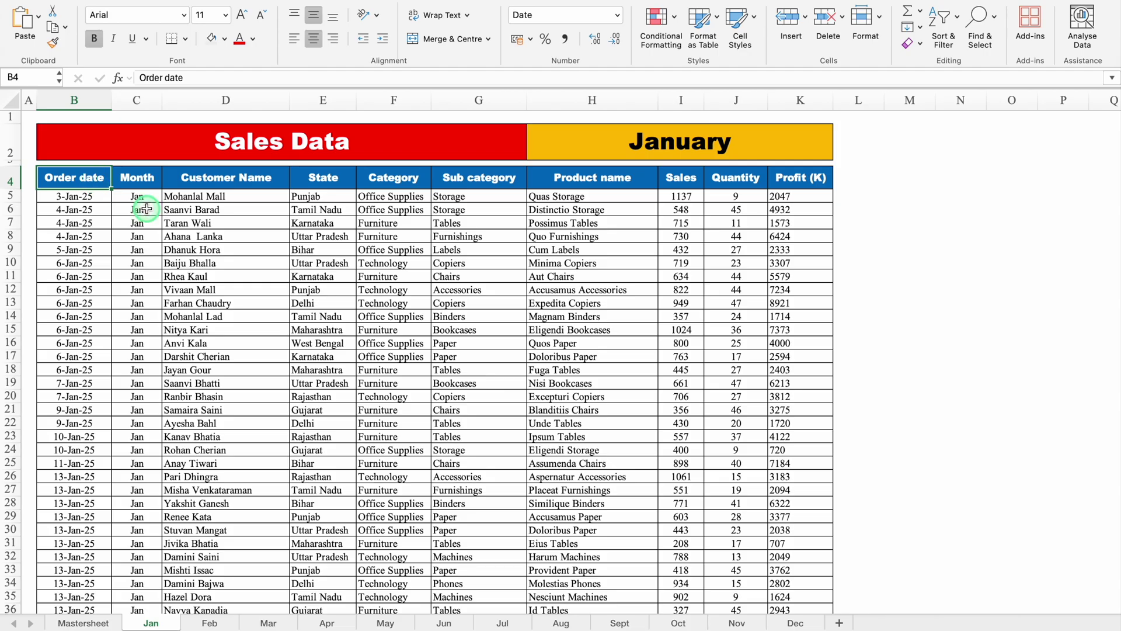
{"action": "key", "text": "ctrl+shift+Right"}
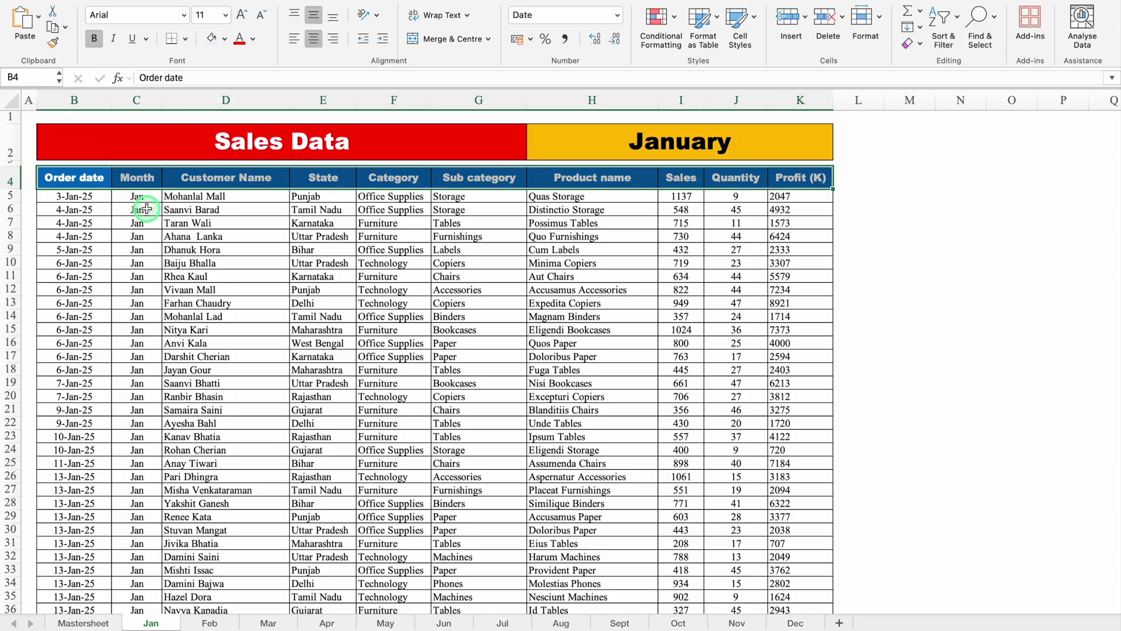
{"action": "key", "text": "ctrl+c"}
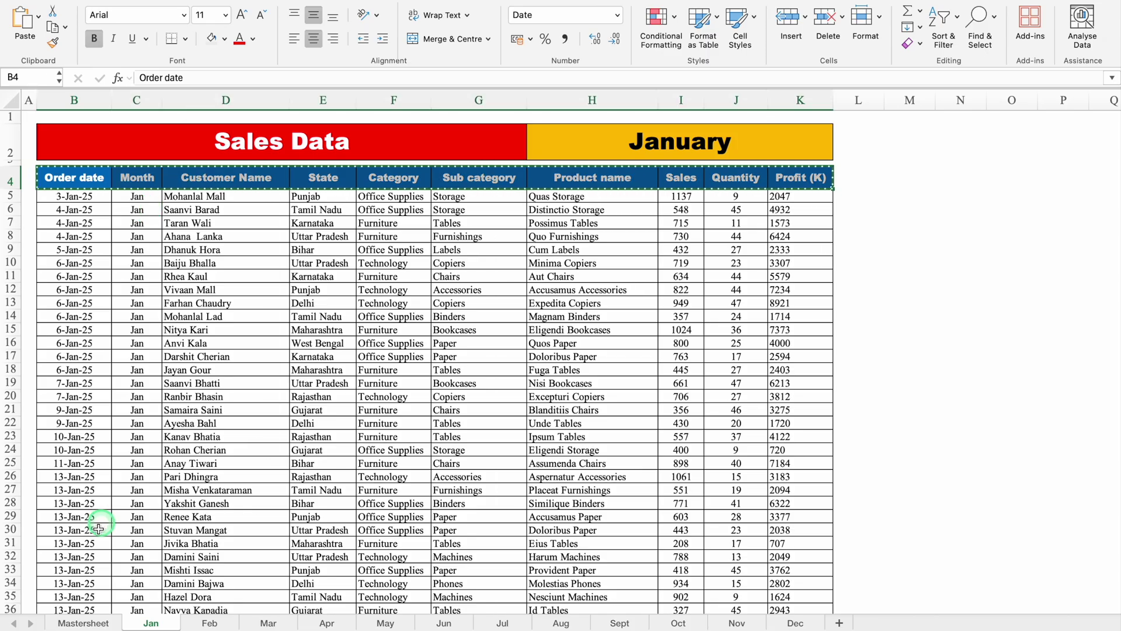
{"action": "left_click", "coordinate": [87, 622]}
{"action": "left_click", "coordinate": [115, 203]}
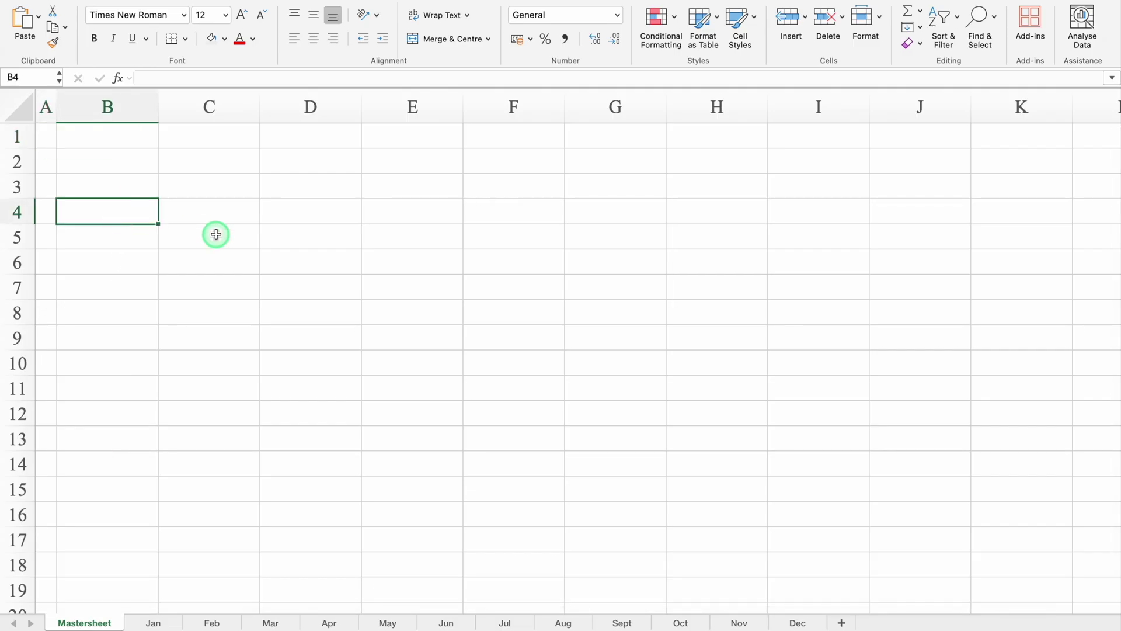
{"action": "key", "text": "ctrl+v"}
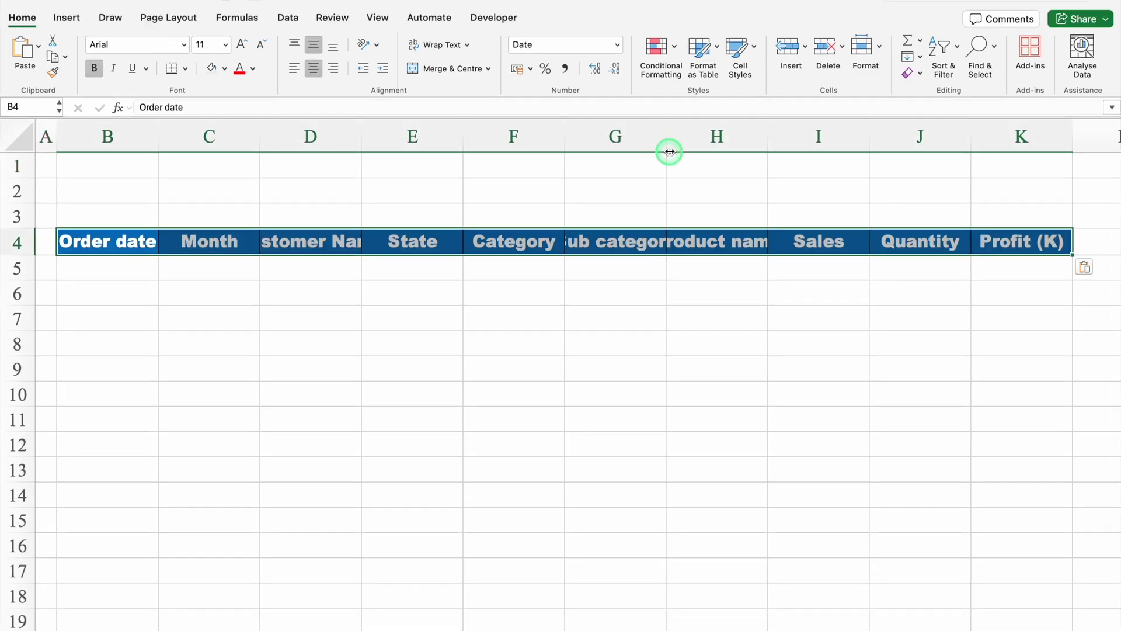
Autofit columns G, H and the remaining columns to their headings.
{"action": "double_click", "coordinate": [667, 144]}
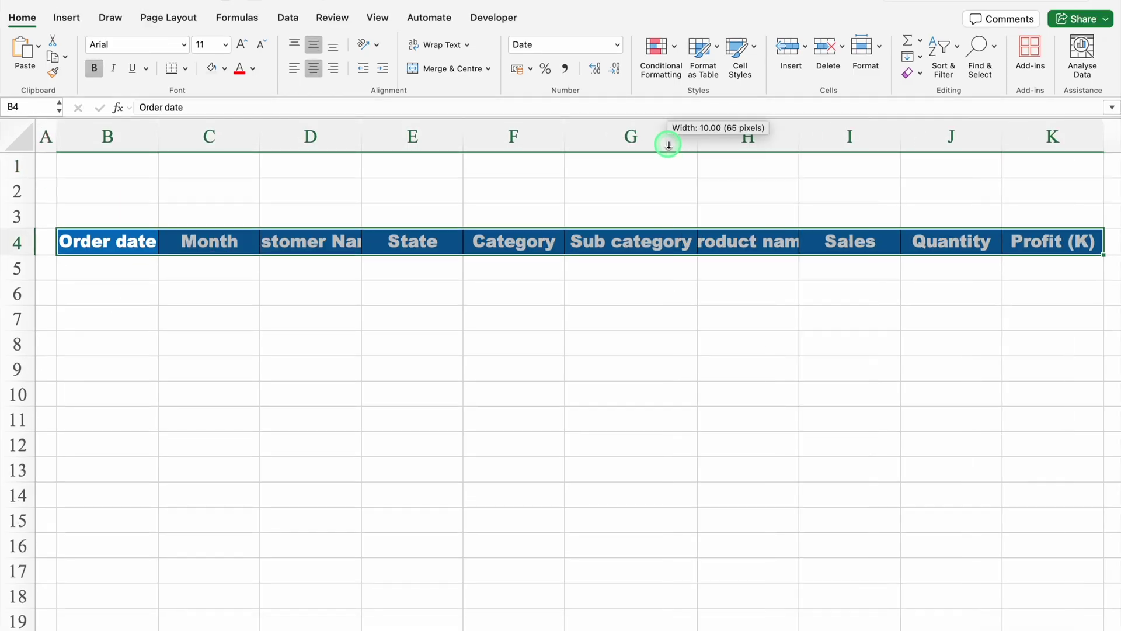
{"action": "double_click", "coordinate": [798, 131]}
{"action": "left_click", "coordinate": [648, 138]}
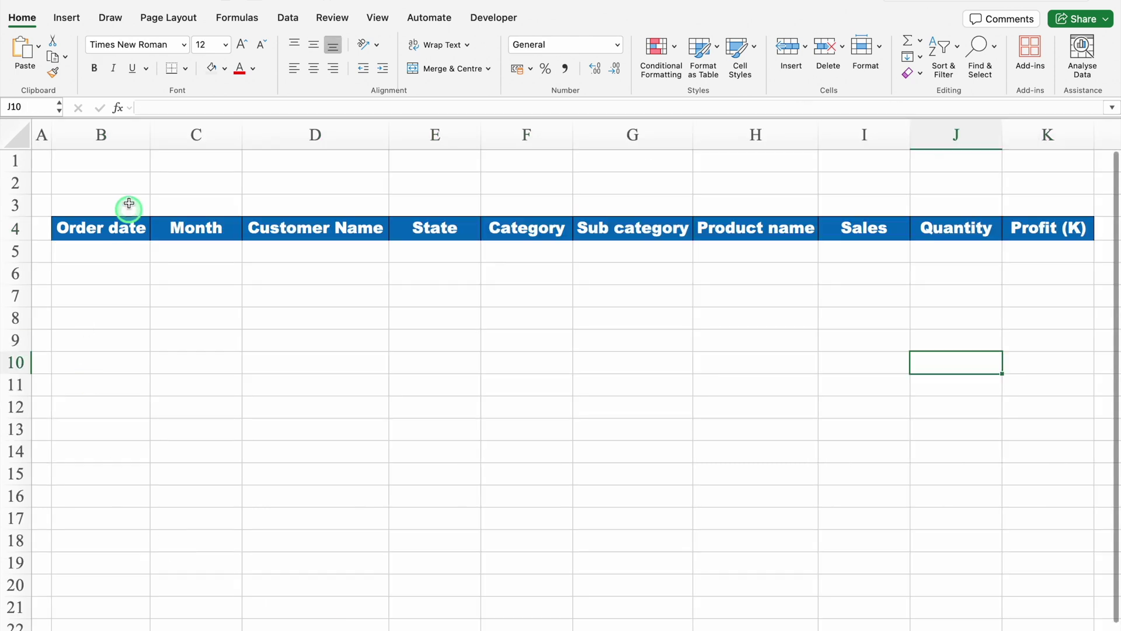
{"action": "left_click_drag", "start_coordinate": [126, 177], "coordinate": [189, 183]}
Merge B2:C2 as a bordered 'Month' label and make D2:E2 a matching empty merged cell.
{"action": "left_click", "coordinate": [443, 69]}
{"action": "type", "text": "Month"}
{"action": "key", "text": "Return"}
{"action": "left_click", "coordinate": [187, 184]}
{"action": "left_click", "coordinate": [184, 68]}
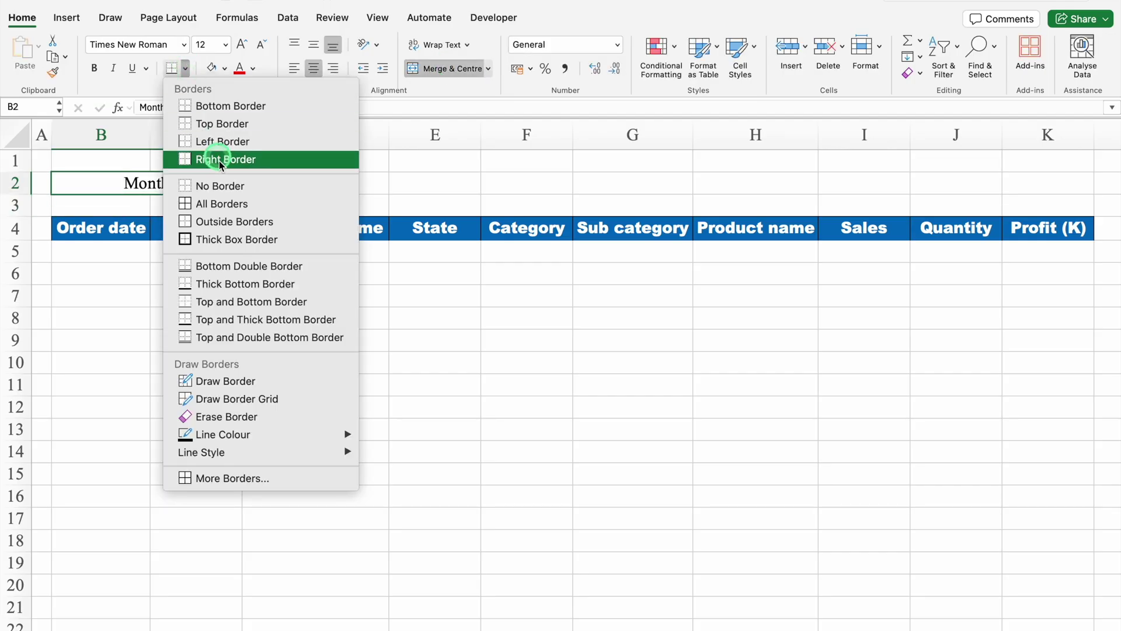
{"action": "left_click", "coordinate": [204, 204]}
{"action": "left_click_drag", "start_coordinate": [244, 194], "coordinate": [418, 191]}
{"action": "left_click", "coordinate": [467, 192]}
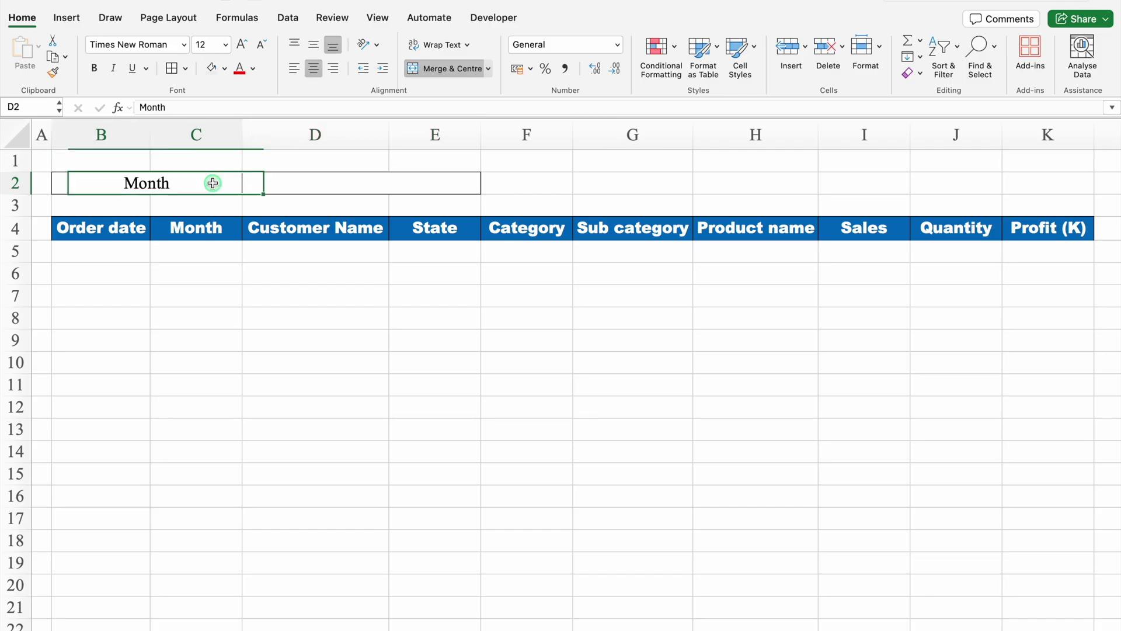
Fill B2:E2 light blue with white text and set row 2 in Arial Black.
{"action": "left_click_drag", "start_coordinate": [212, 181], "coordinate": [257, 181]}
{"action": "left_click", "coordinate": [225, 68]}
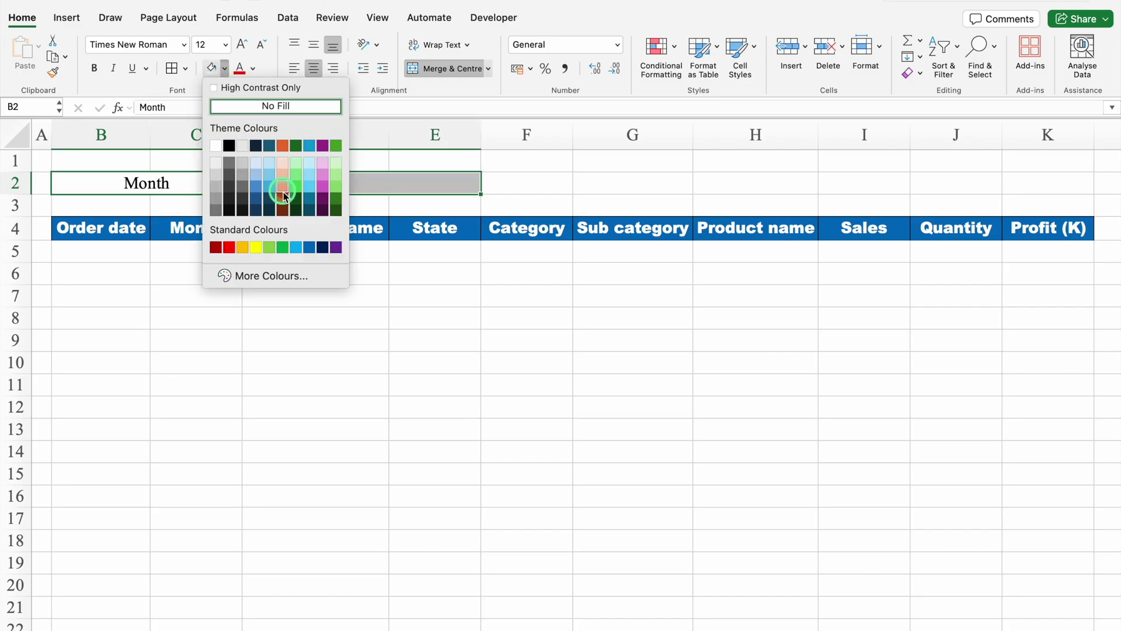
{"action": "left_click", "coordinate": [297, 247]}
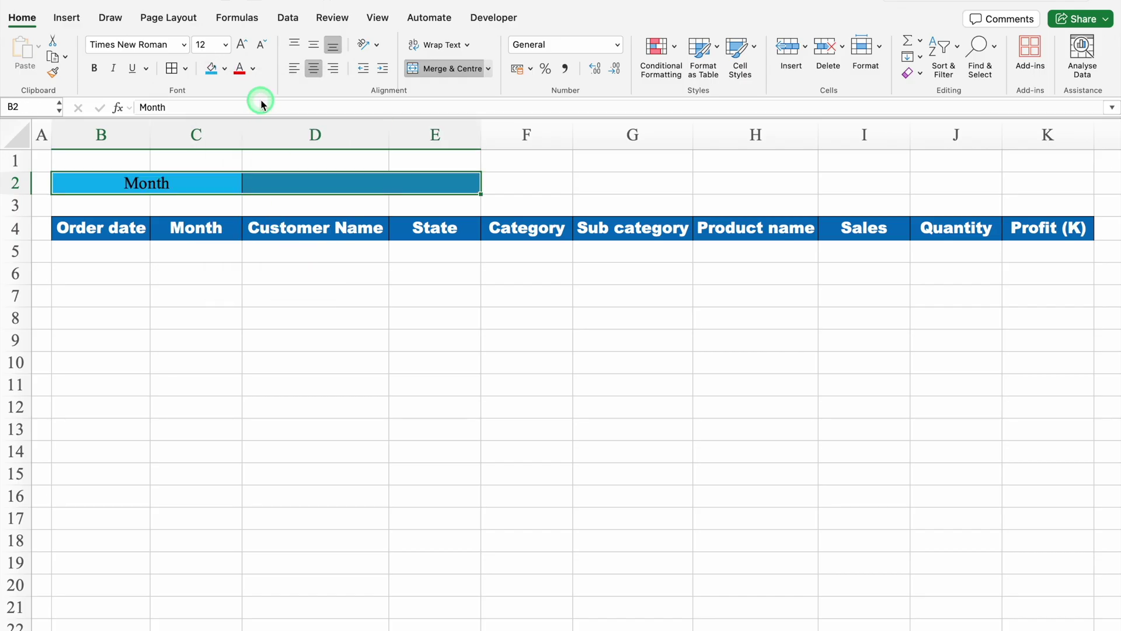
{"action": "left_click", "coordinate": [252, 68]}
{"action": "left_click", "coordinate": [247, 144]}
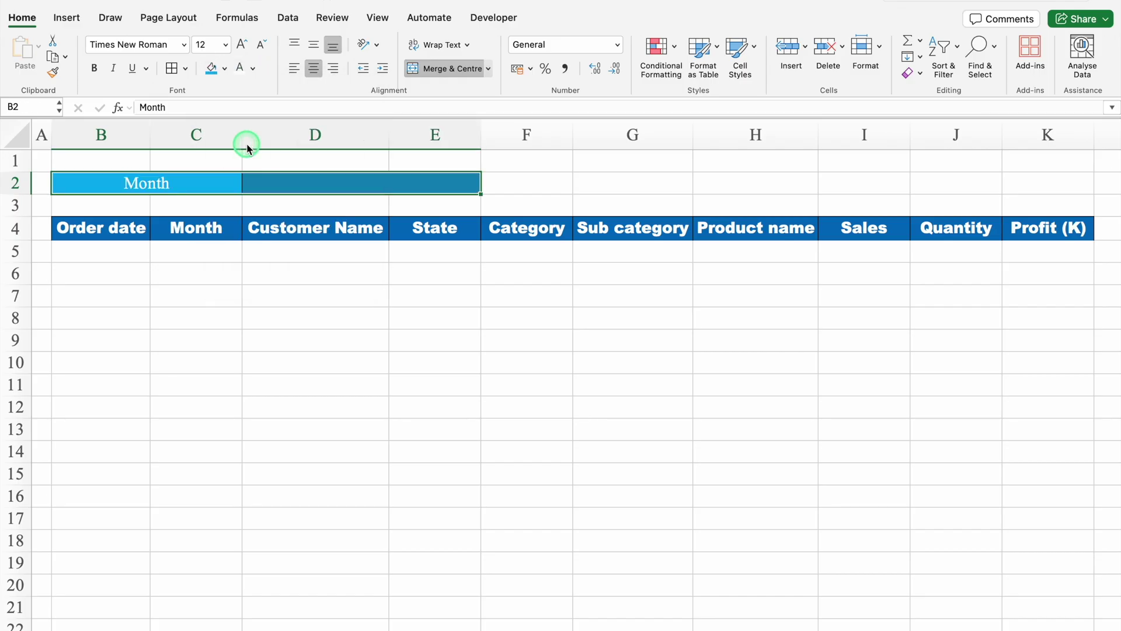
{"action": "left_click", "coordinate": [15, 183]}
{"action": "left_click", "coordinate": [185, 46]}
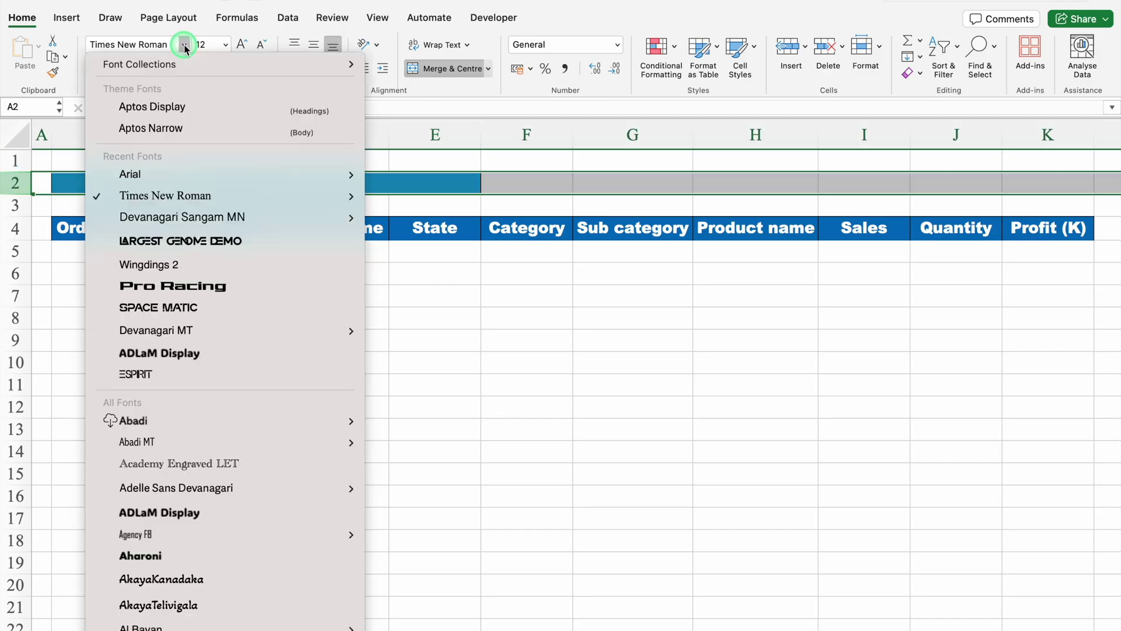
{"action": "mouse_move", "coordinate": [305, 172]}
{"action": "left_click", "coordinate": [436, 380]}
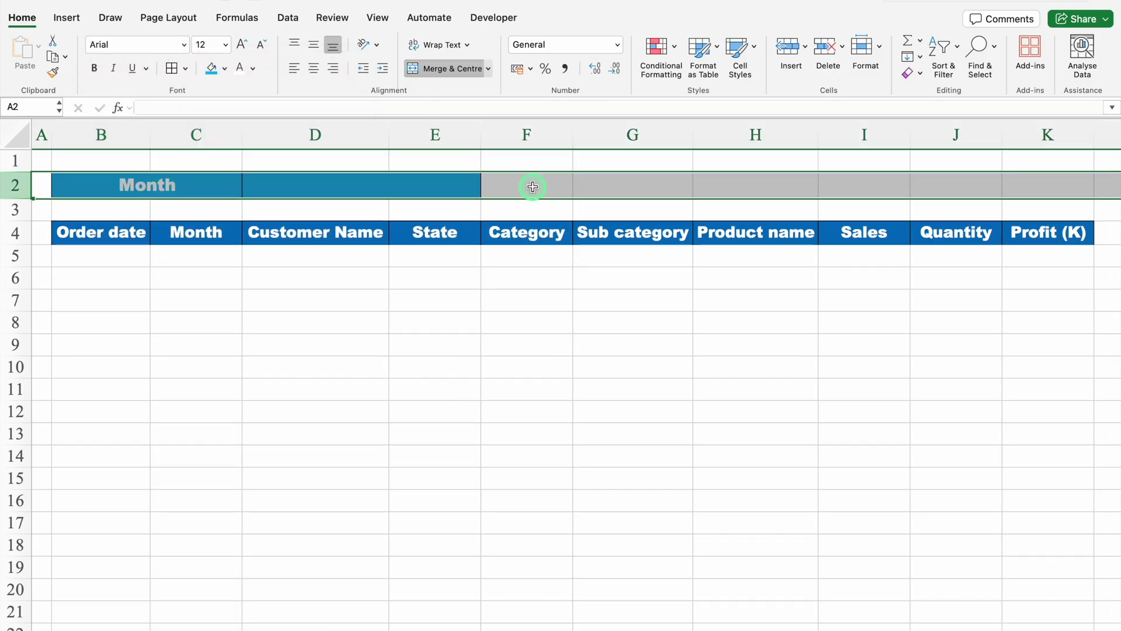
Merge F2:K2, fill it red and enter the title 'Radio Button Search Sheet'.
{"action": "left_click_drag", "start_coordinate": [533, 186], "coordinate": [1019, 182]}
{"action": "left_click", "coordinate": [459, 70]}
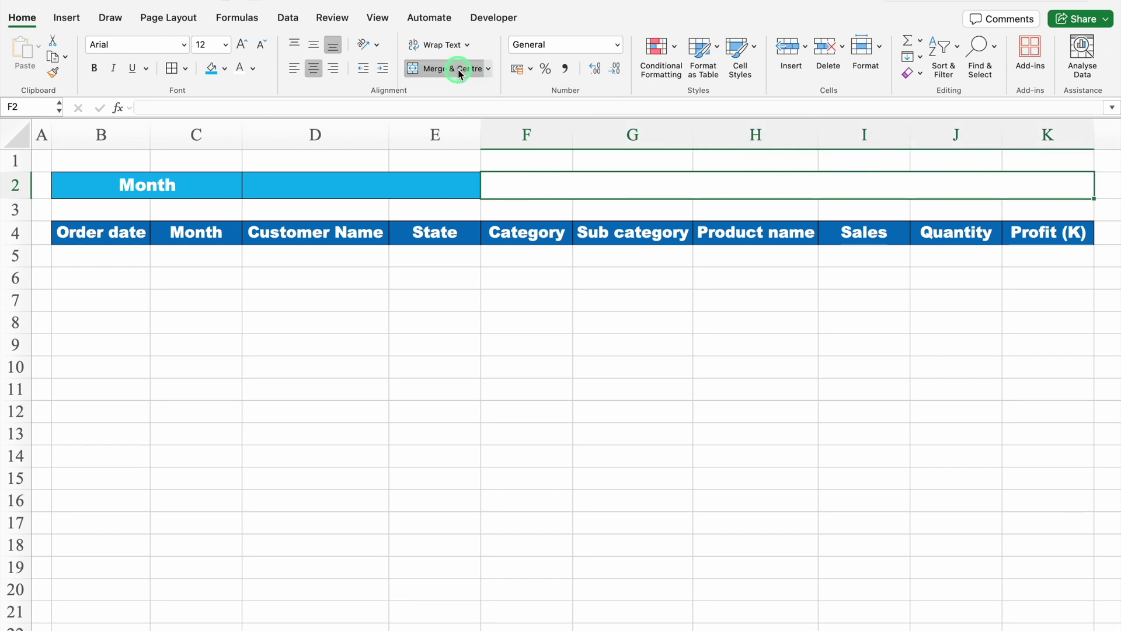
{"action": "left_click", "coordinate": [224, 68]}
{"action": "left_click", "coordinate": [228, 244]}
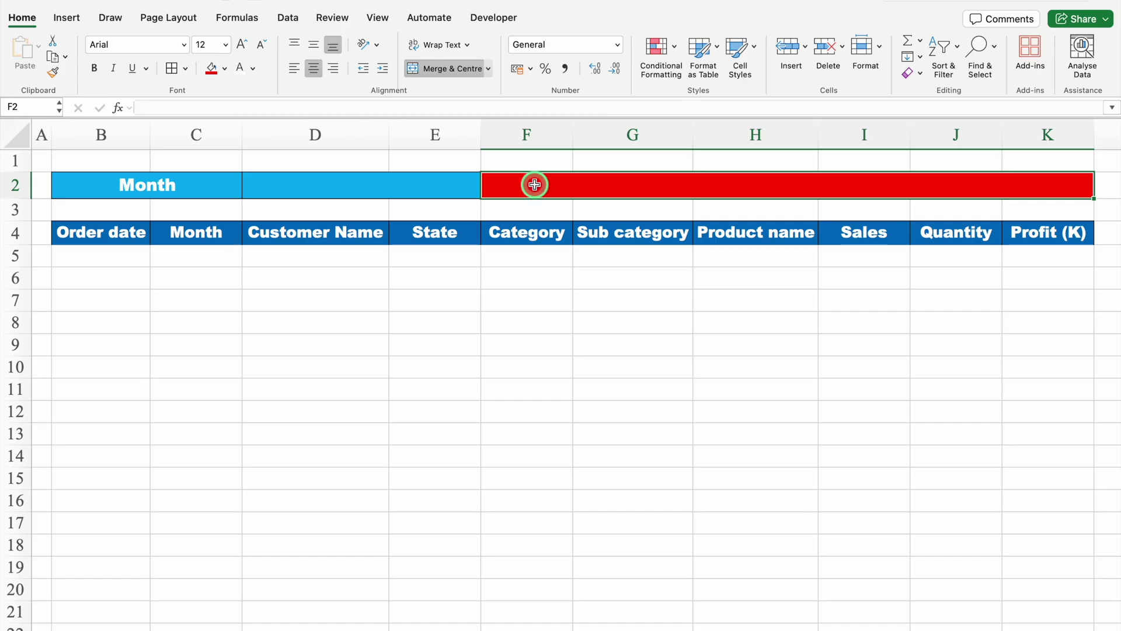
{"action": "type", "text": "Radio Button Seac"}
{"action": "key", "text": "BackSpace"}
{"action": "type", "text": "rch Sheet"}
{"action": "key", "text": "Return"}
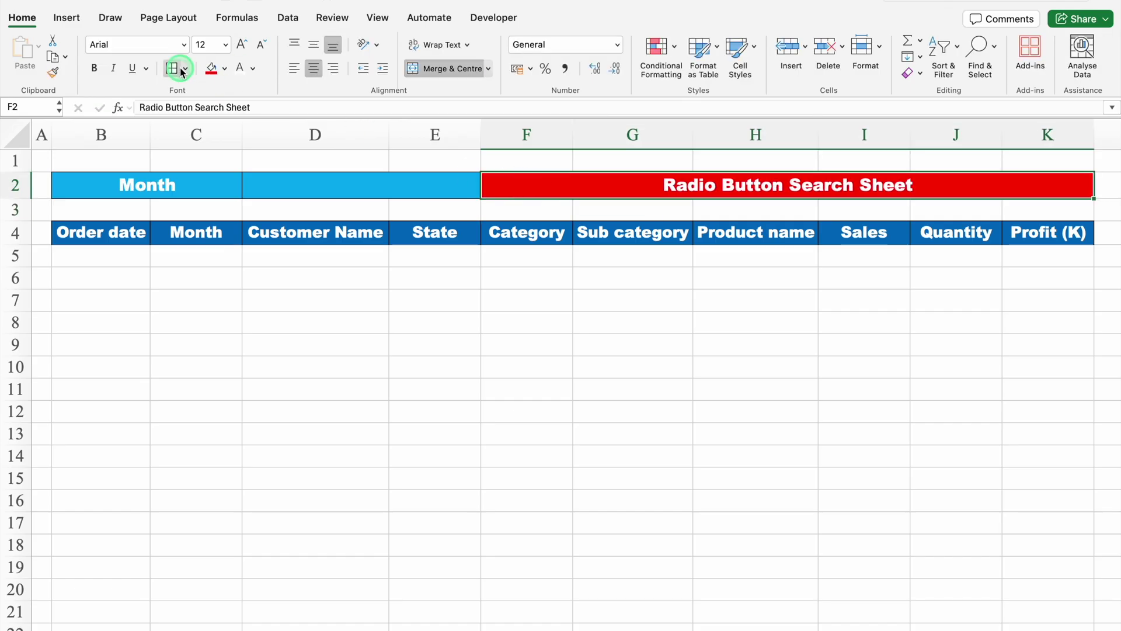
{"action": "left_click", "coordinate": [18, 209]}
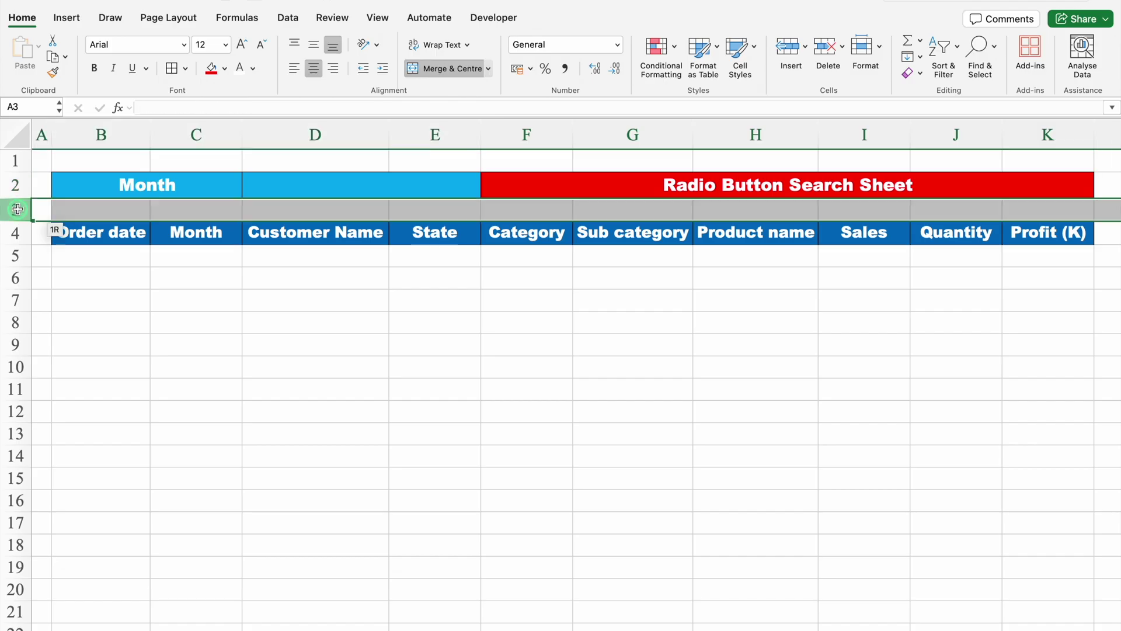
Make row 3 about 47 points tall and give B3:K3 an outside border.
{"action": "left_click_drag", "start_coordinate": [20, 221], "coordinate": [27, 266]}
{"action": "left_click_drag", "start_coordinate": [95, 228], "coordinate": [1026, 220]}
{"action": "left_click", "coordinate": [185, 69]}
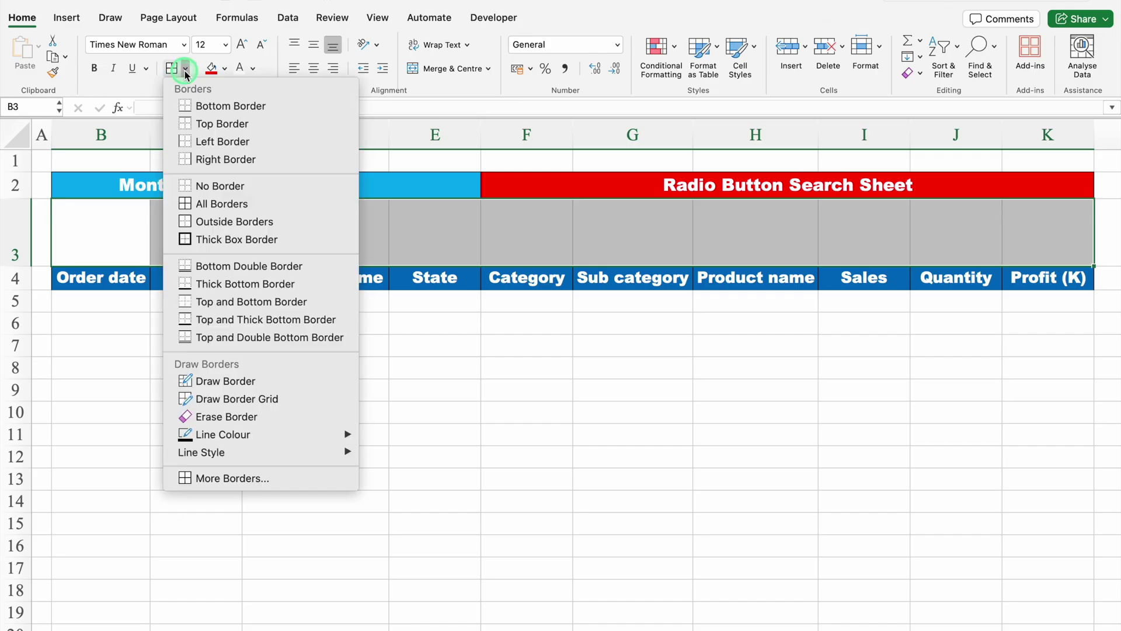
{"action": "left_click", "coordinate": [204, 222]}
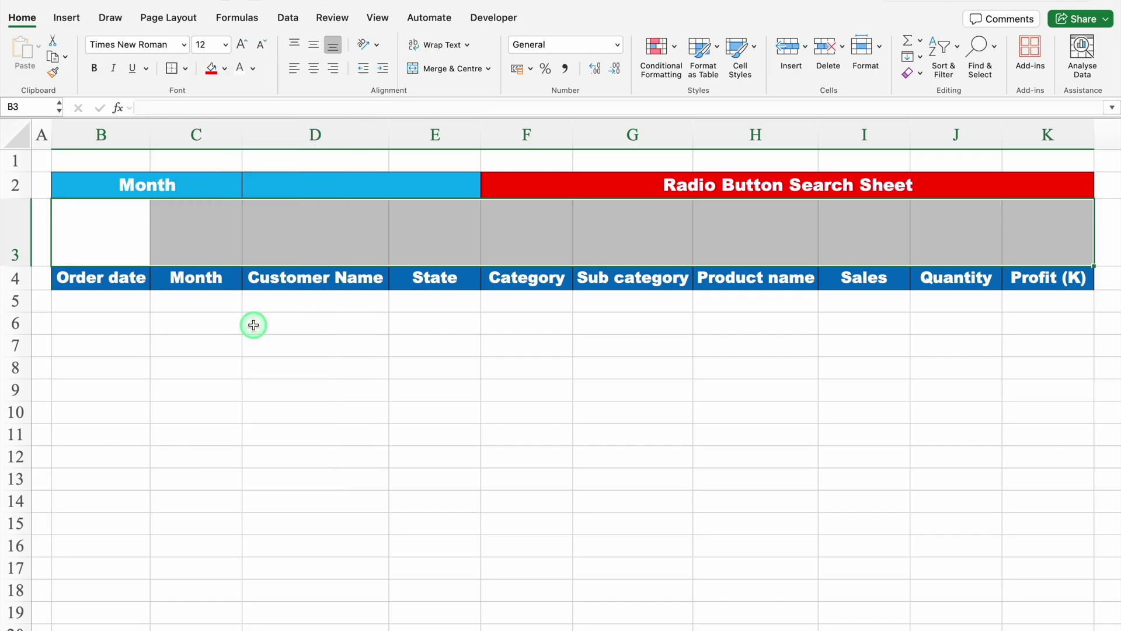
{"action": "left_click", "coordinate": [213, 242]}
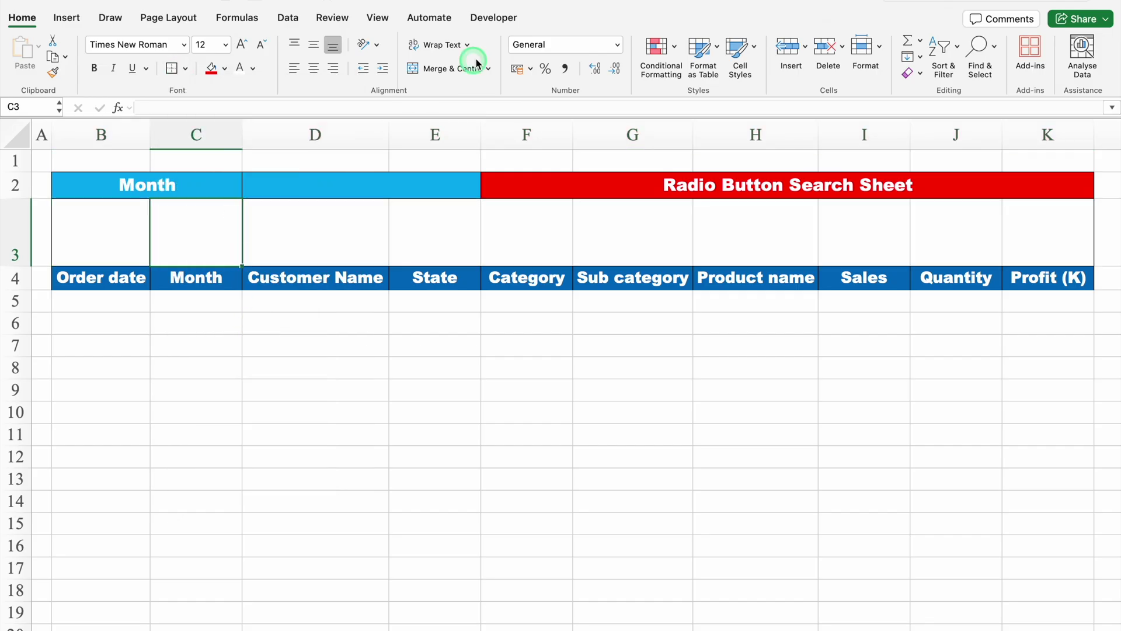
{"action": "left_click", "coordinate": [494, 18]}
{"action": "left_click", "coordinate": [508, 50]}
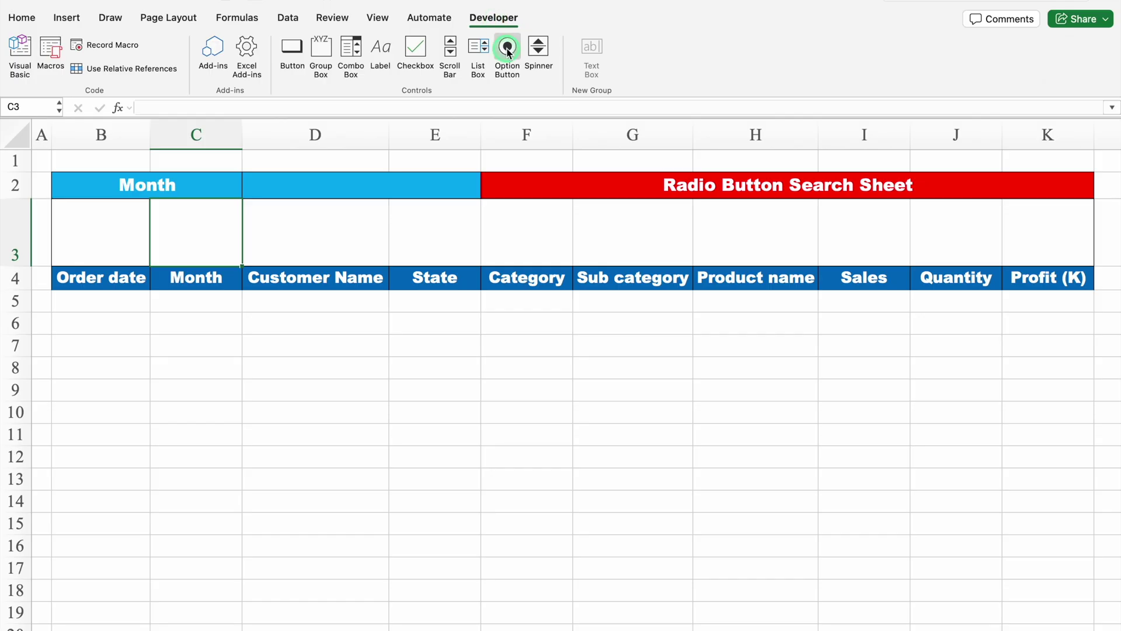
Place the Jan option button in C3, positioned at the top and narrowed.
{"action": "left_click", "coordinate": [164, 234]}
{"action": "left_click_drag", "start_coordinate": [232, 234], "coordinate": [301, 227]}
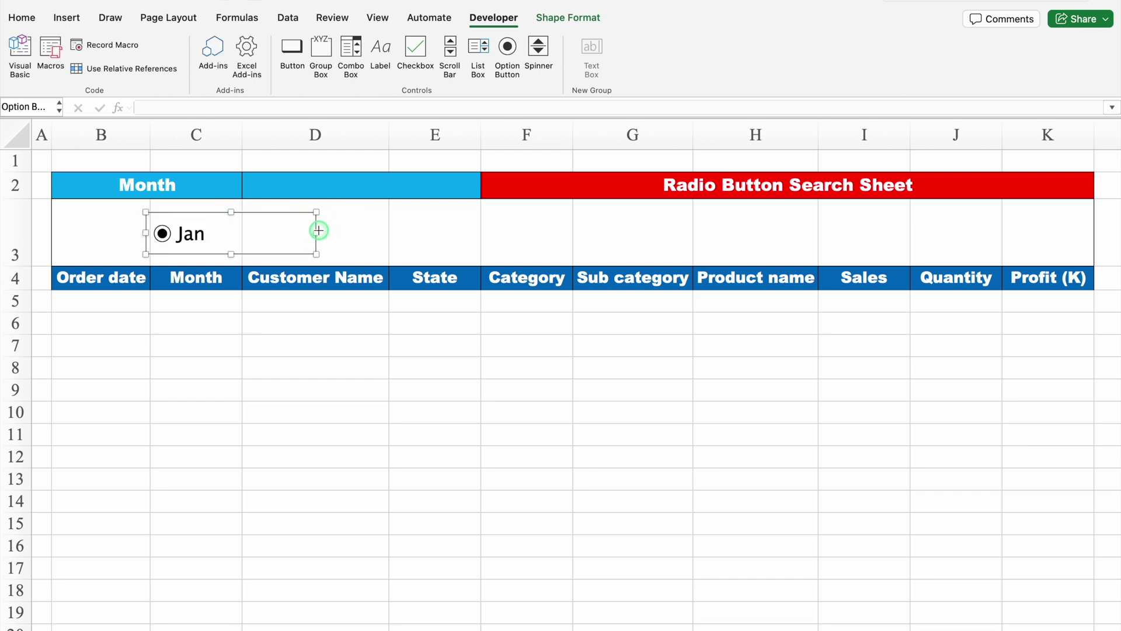
{"action": "left_click_drag", "start_coordinate": [317, 231], "coordinate": [232, 233]}
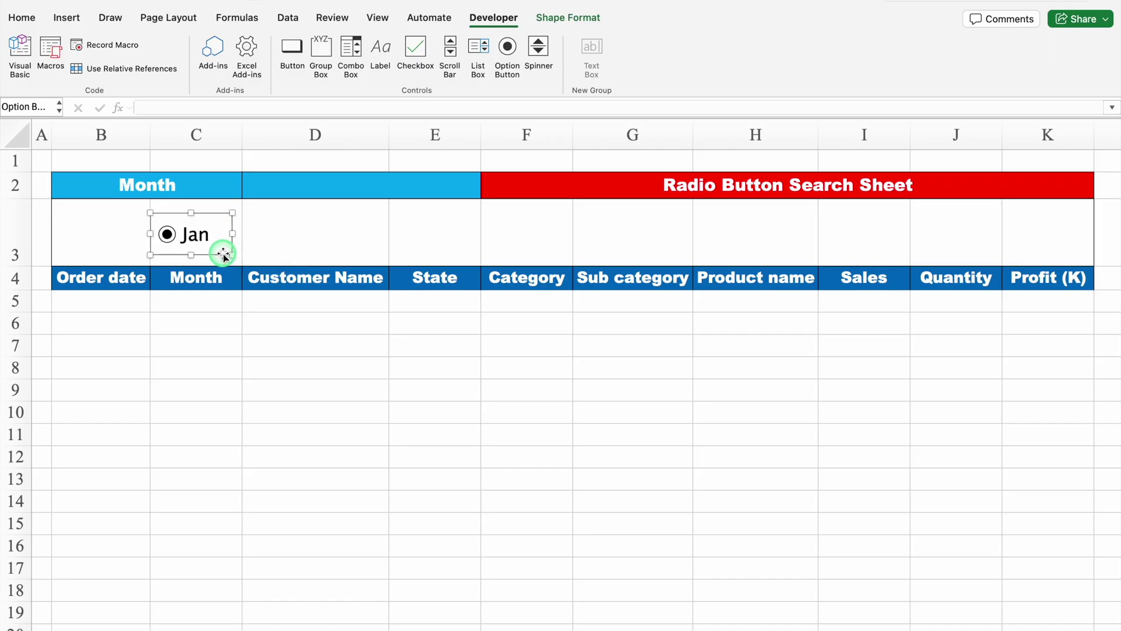
Copy the option button along row 3, relabelling the copies Feb through Dec.
{"action": "left_click_drag", "start_coordinate": [223, 255], "coordinate": [313, 254]}
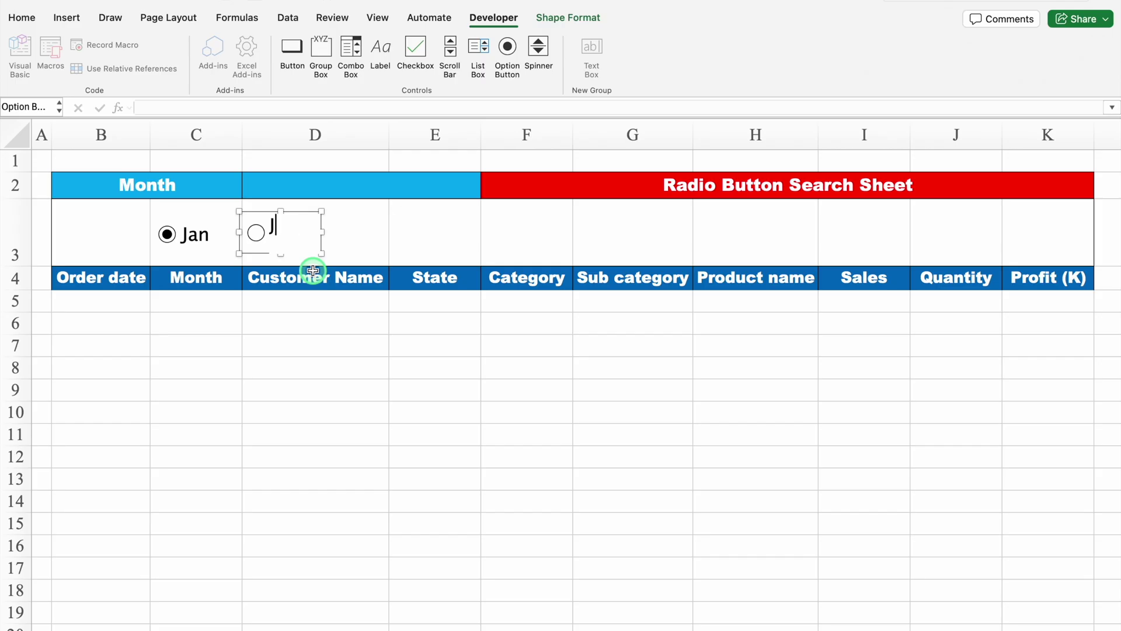
{"action": "key", "text": "BackSpace"}
{"action": "type", "text": "Feb"}
{"action": "left_click", "coordinate": [368, 239]}
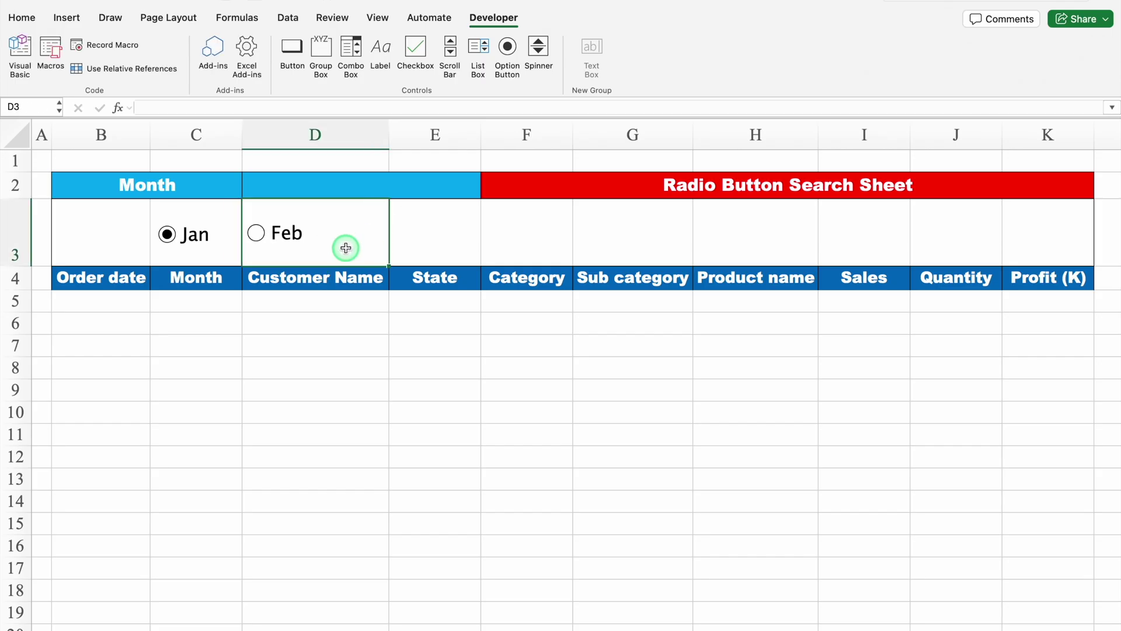
{"action": "type", "text": "Mar"}
{"action": "left_click_drag", "start_coordinate": [346, 248], "coordinate": [987, 247]}
{"action": "type", "text": "AprMayJulSept"}
{"action": "scroll", "coordinate": [935, 351], "scroll_direction": "right", "scroll_amount": 2}
{"action": "type", "text": "Nov"}
{"action": "left_click_drag", "start_coordinate": [824, 246], "coordinate": [999, 244]}
{"action": "type", "text": "Dec"}
Finish the Dec button label and select all twelve month option buttons.
{"action": "left_click", "coordinate": [984, 301]}
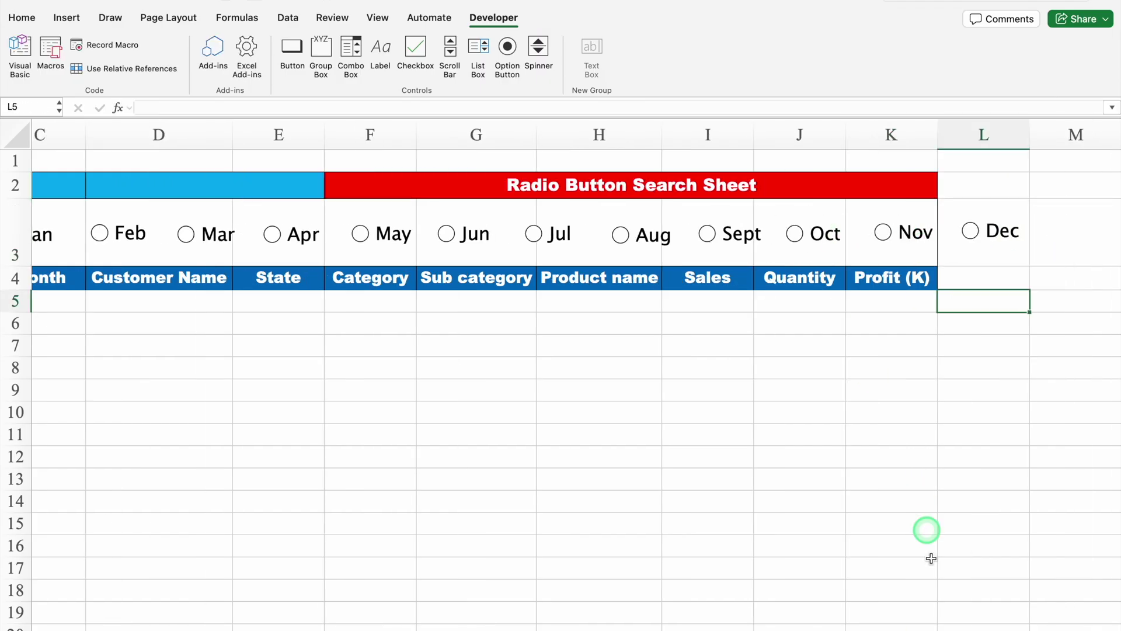
{"action": "scroll", "coordinate": [876, 624], "scroll_direction": "left", "scroll_amount": 5}
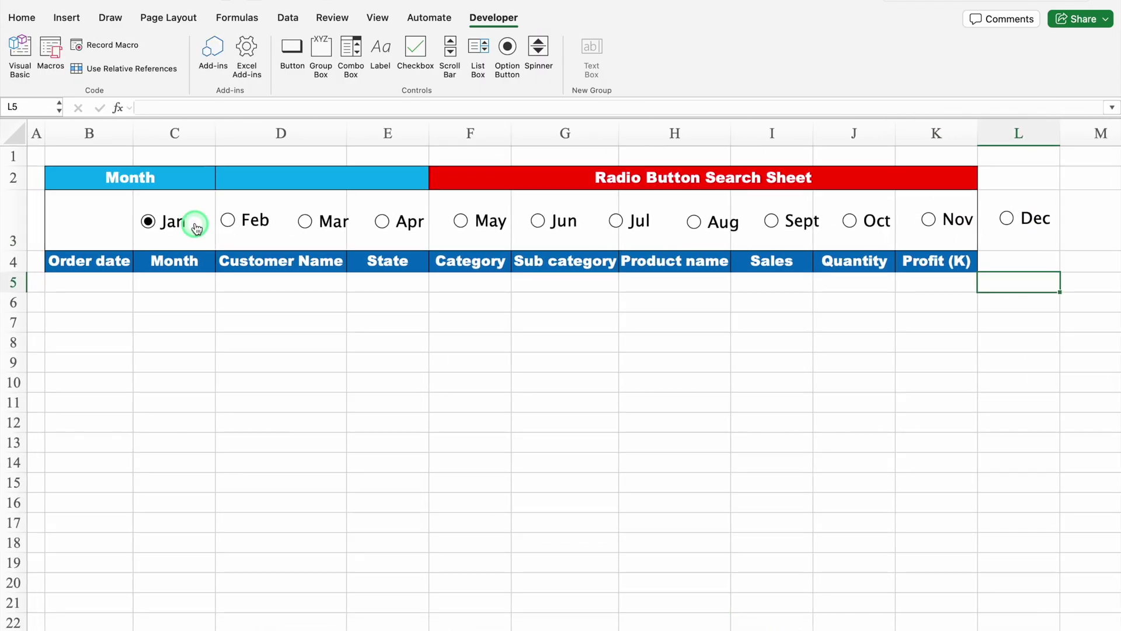
{"action": "right_click", "coordinate": [187, 222]}
{"action": "left_click", "coordinate": [199, 222]}
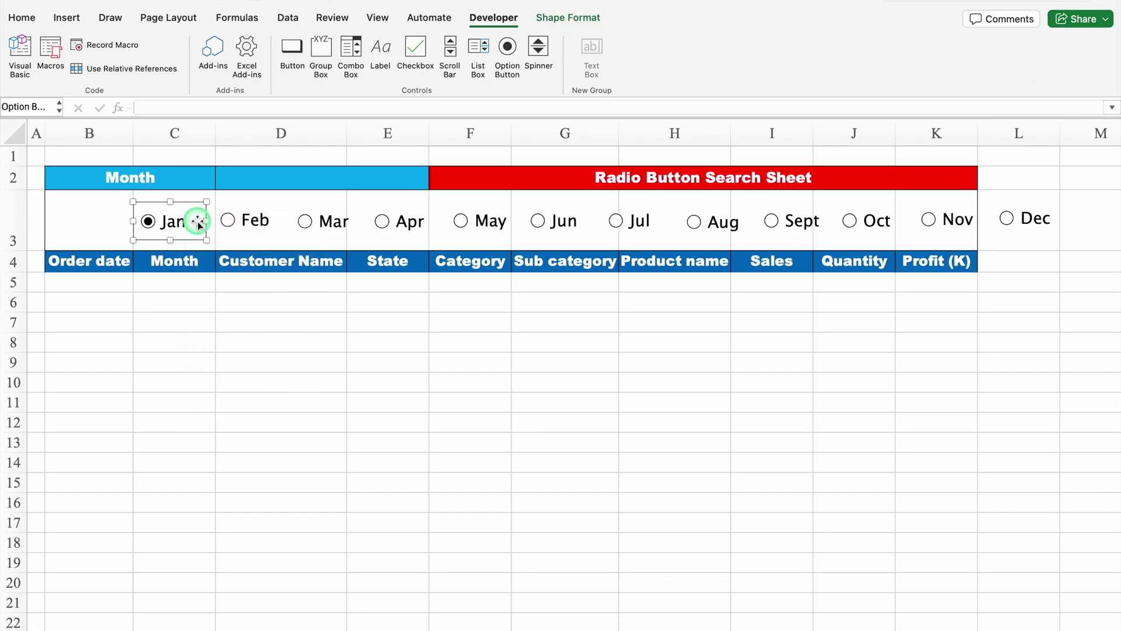
{"action": "key", "text": "super+a"}
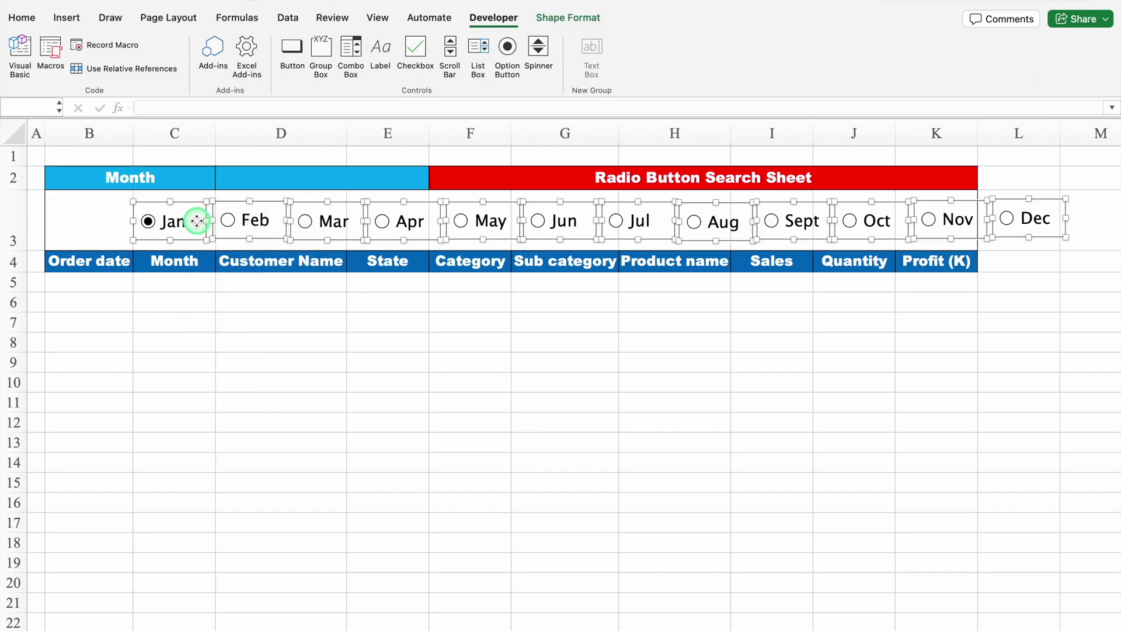
Set all twelve option buttons to 'Don't move or size with cells'.
{"action": "right_click", "coordinate": [202, 233]}
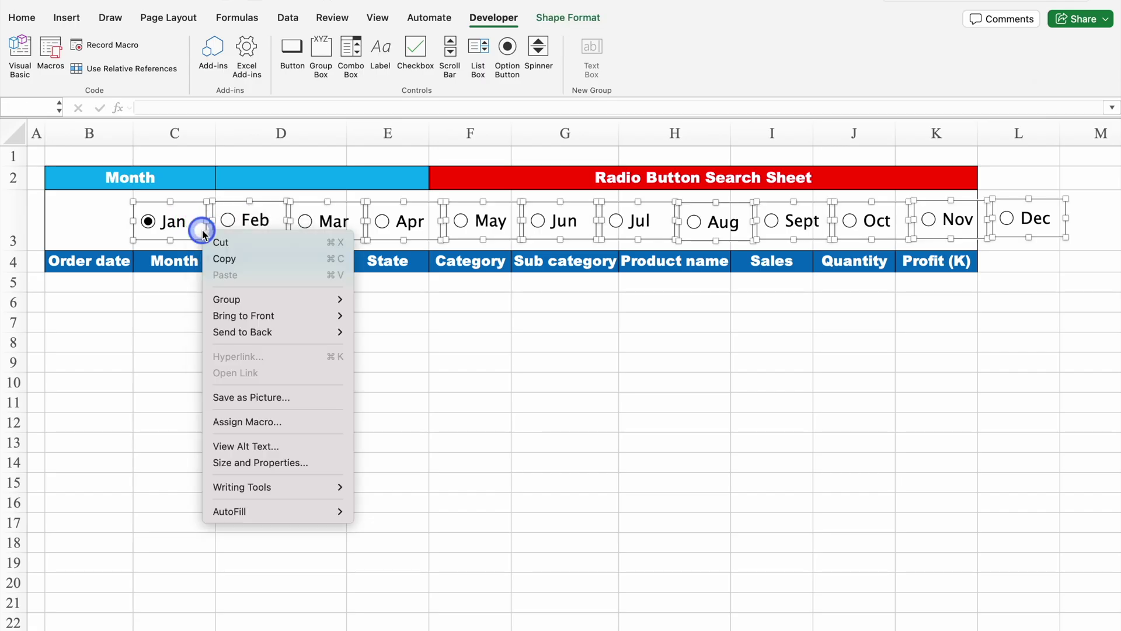
{"action": "left_click", "coordinate": [243, 463]}
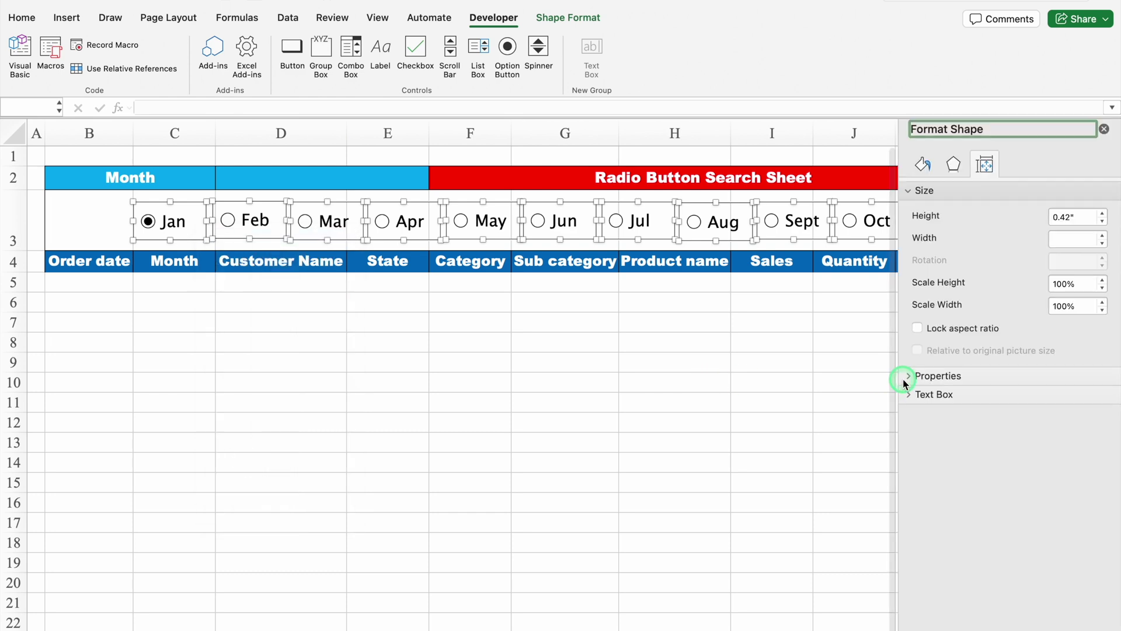
{"action": "left_click", "coordinate": [938, 376]}
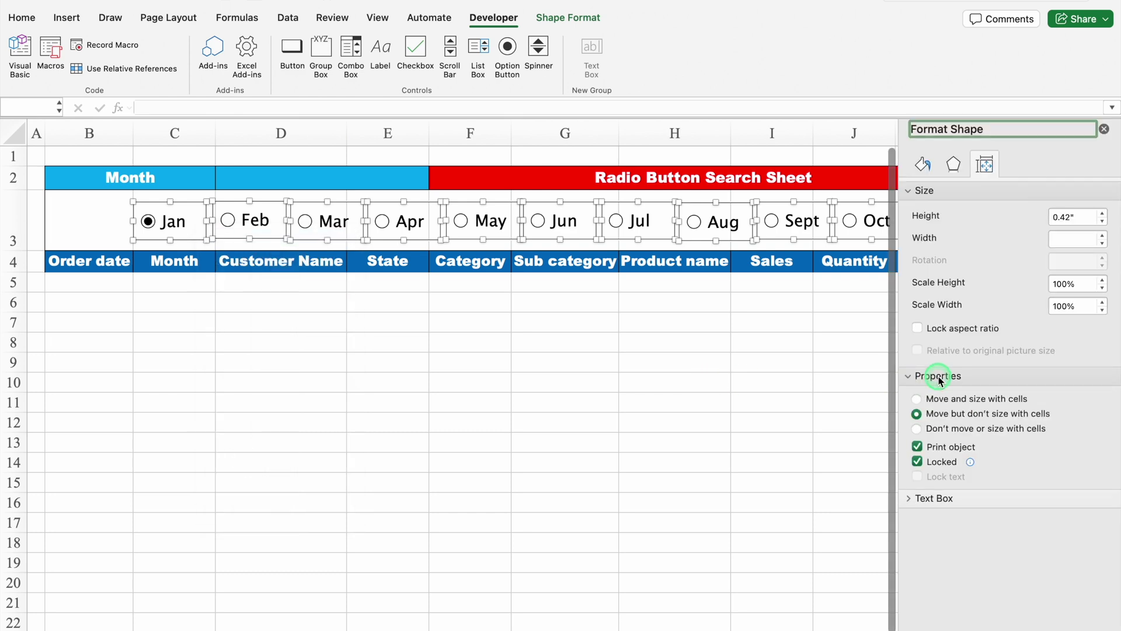
{"action": "left_click", "coordinate": [917, 429]}
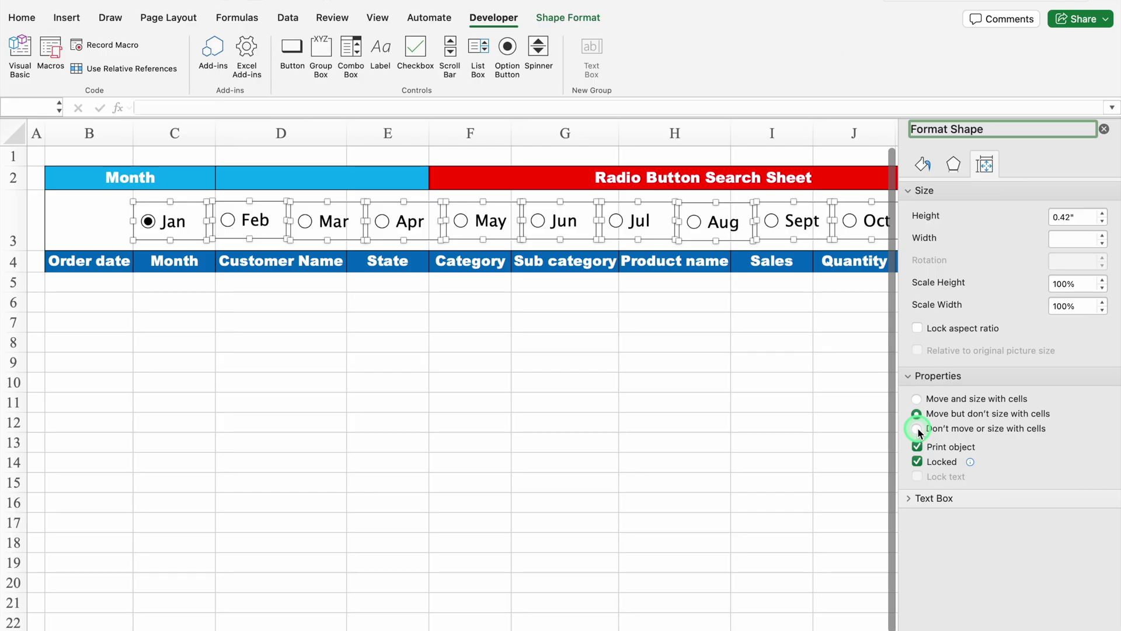
{"action": "left_click", "coordinate": [1105, 129]}
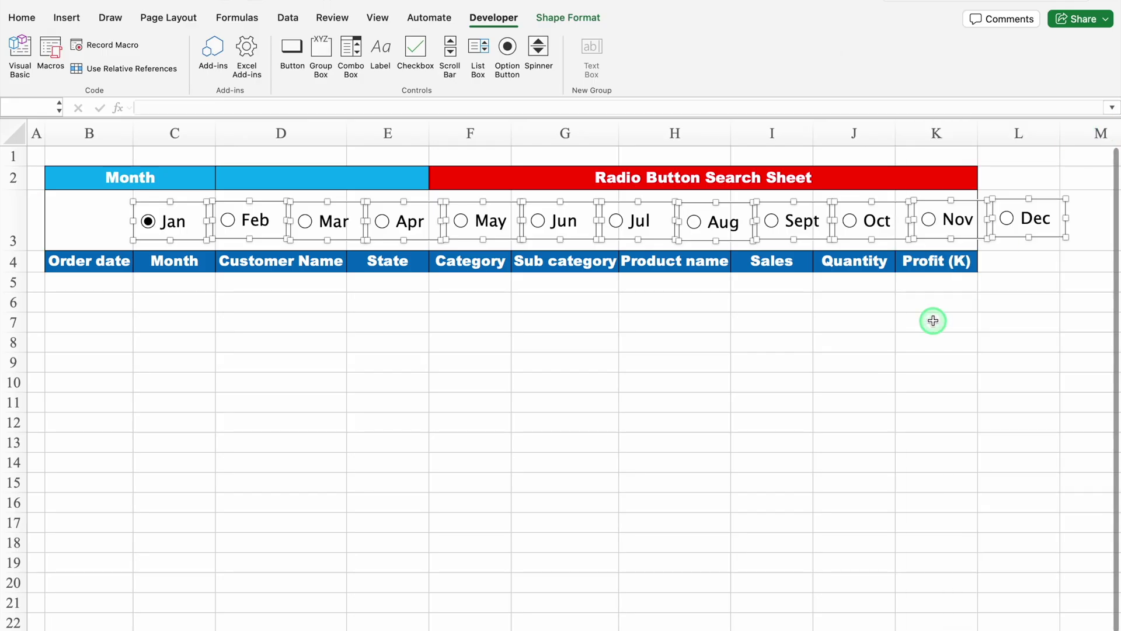
{"action": "left_click", "coordinate": [560, 19]}
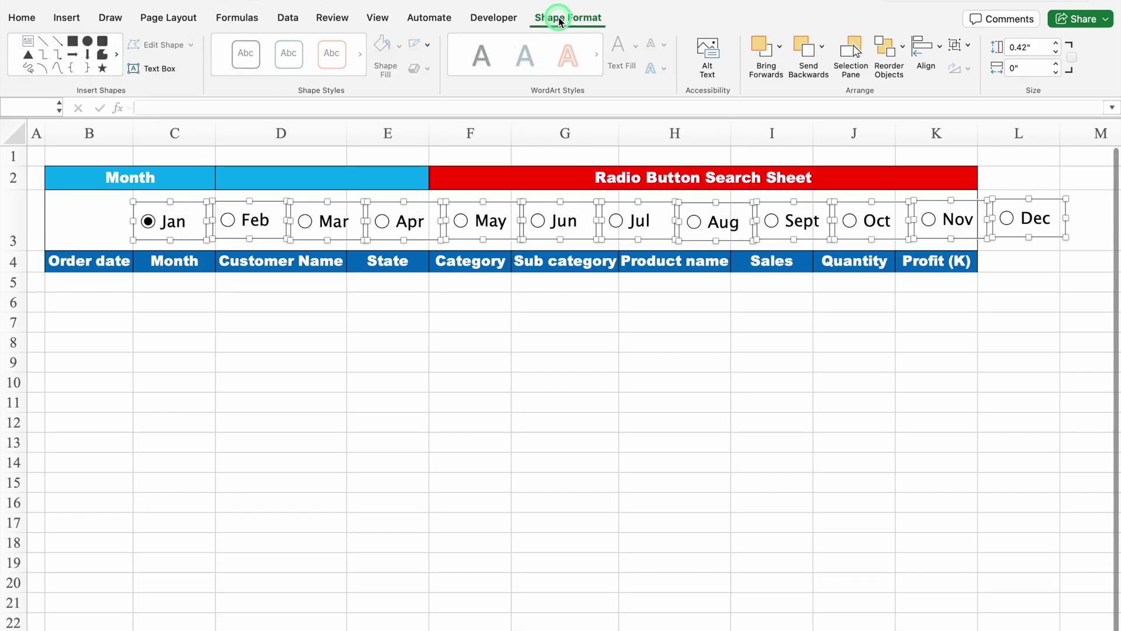
Distribute the twelve month buttons horizontally and vertically, then deselect them.
{"action": "left_click", "coordinate": [941, 50]}
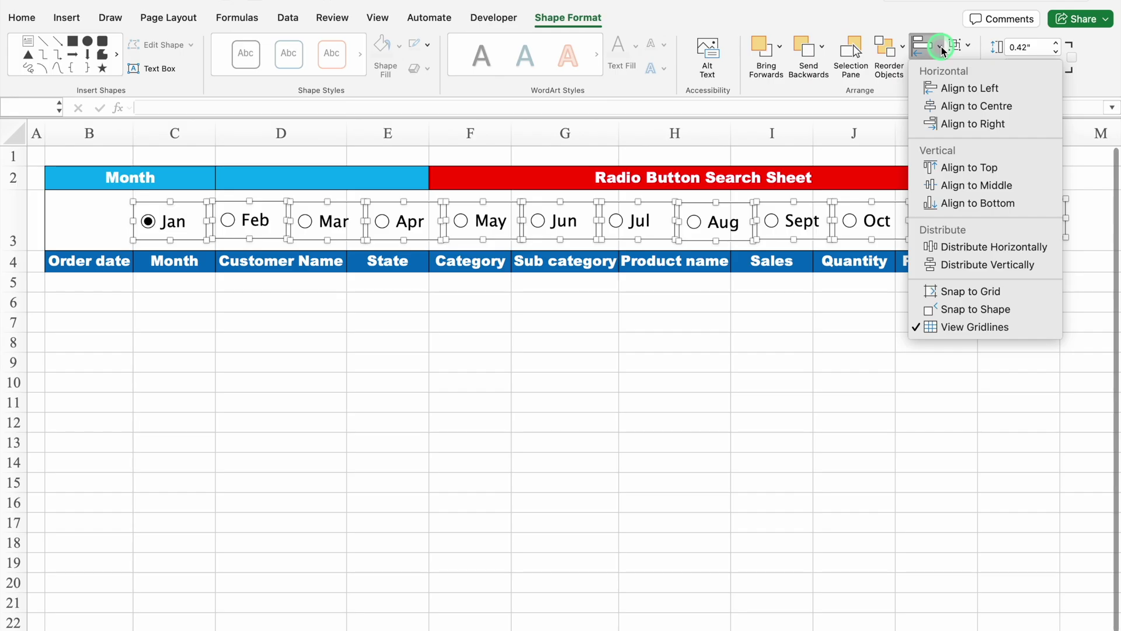
{"action": "left_click", "coordinate": [1010, 246]}
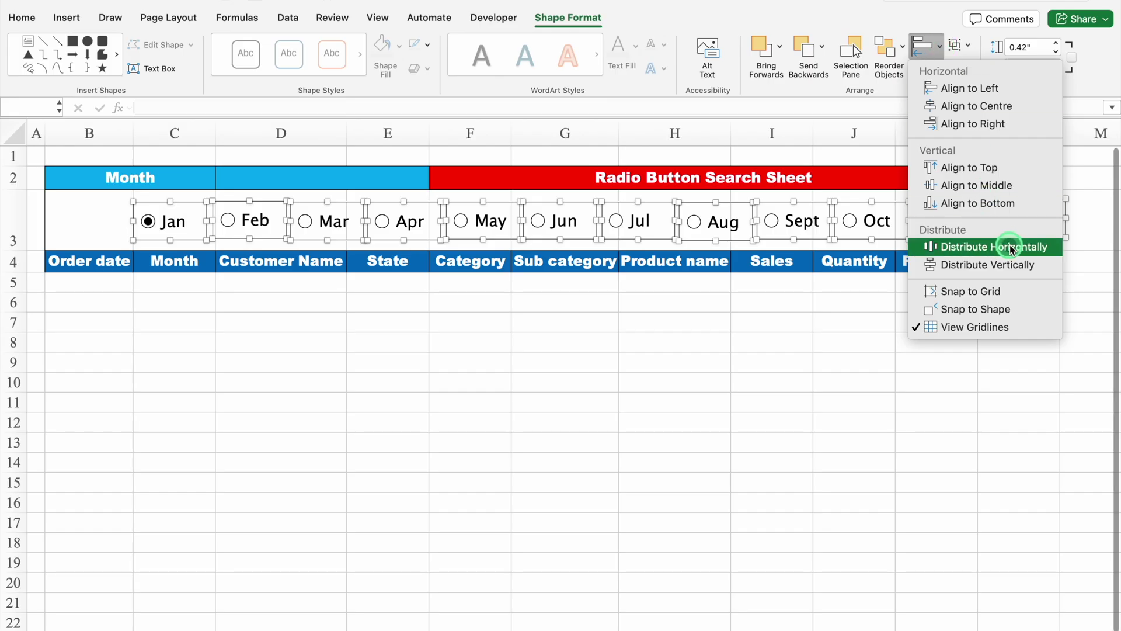
{"action": "left_click", "coordinate": [941, 49]}
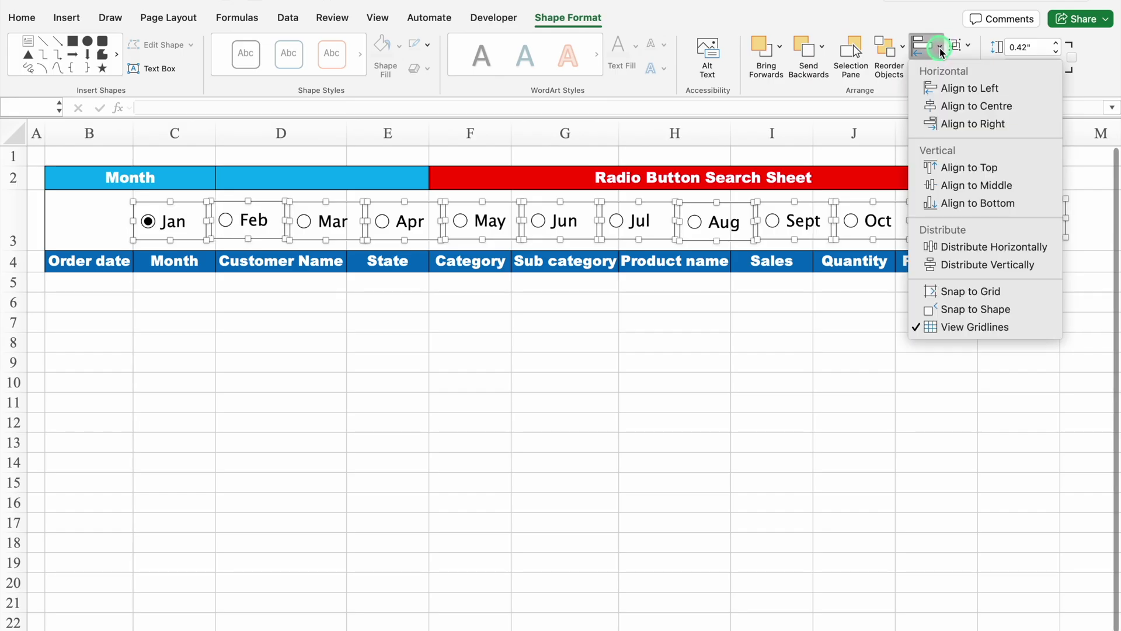
{"action": "left_click", "coordinate": [986, 266]}
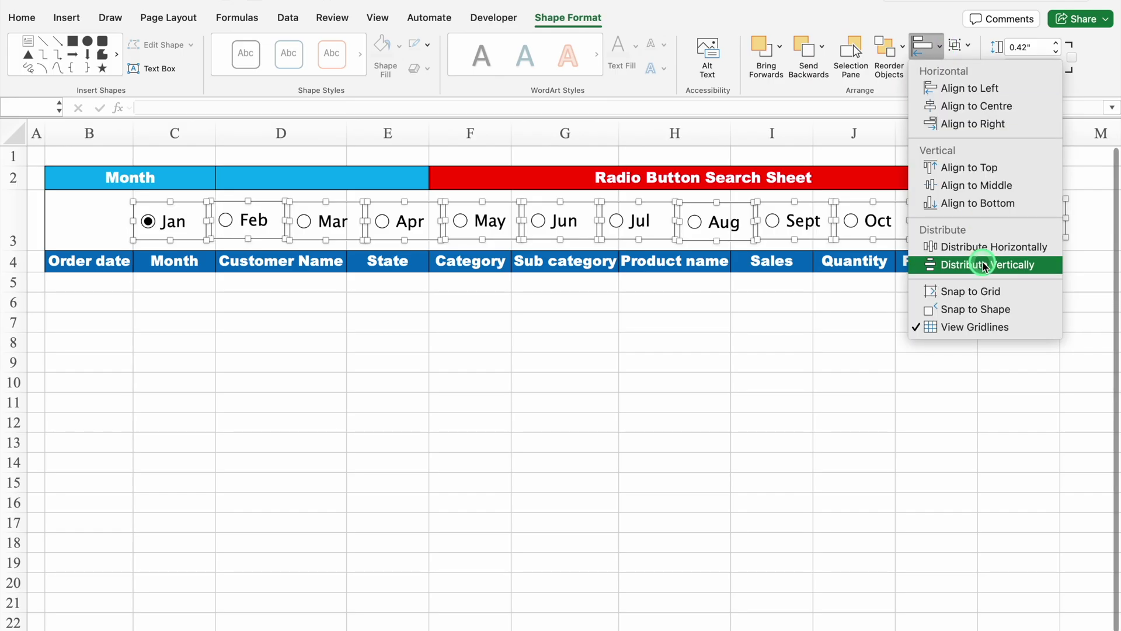
{"action": "left_click", "coordinate": [929, 300]}
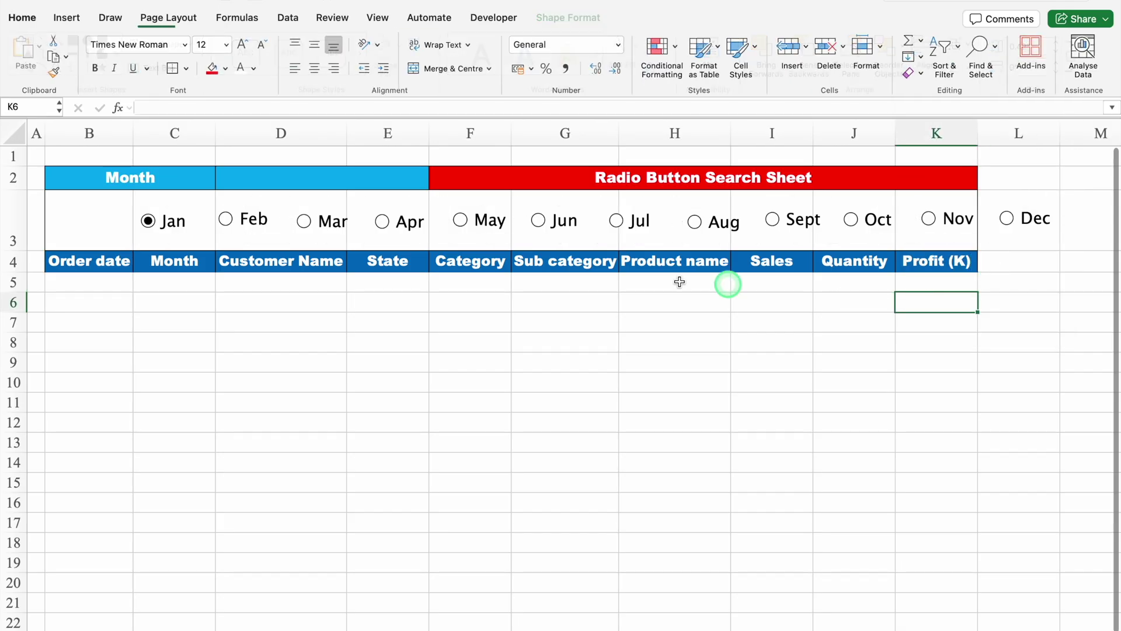
Widen columns E, F, G and H.
{"action": "left_click_drag", "start_coordinate": [509, 125], "coordinate": [540, 129]}
{"action": "left_click_drag", "start_coordinate": [429, 135], "coordinate": [465, 135]}
{"action": "left_click_drag", "start_coordinate": [688, 141], "coordinate": [719, 140]}
{"action": "left_click_drag", "start_coordinate": [830, 138], "coordinate": [855, 138]}
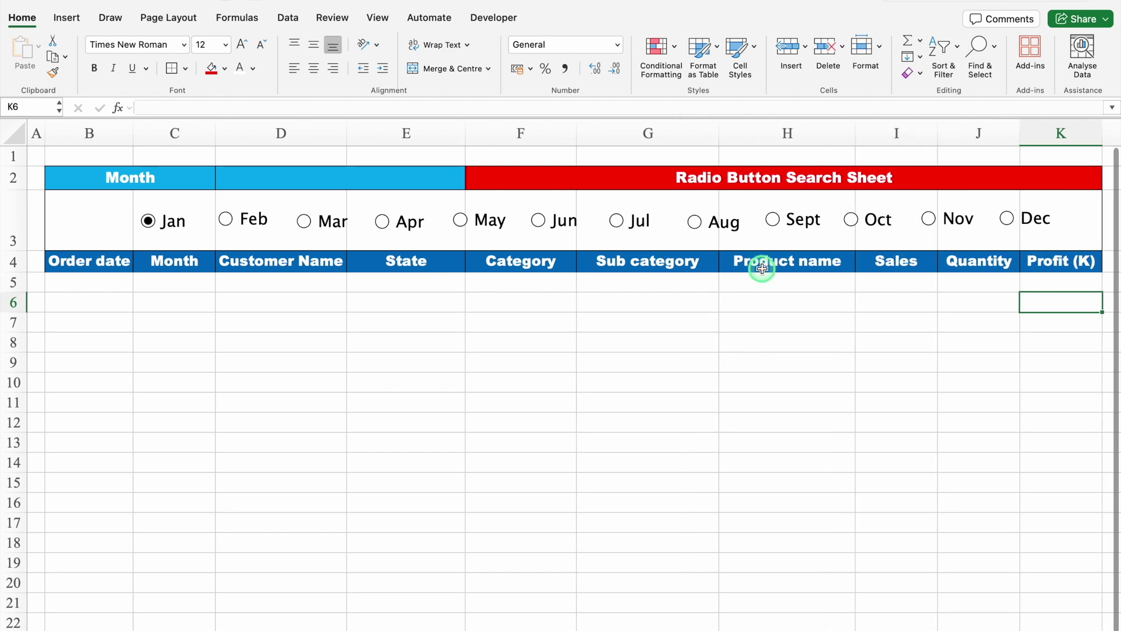
Fill the row 3 band B3:K3 with orange.
{"action": "left_click_drag", "start_coordinate": [87, 219], "coordinate": [1037, 218]}
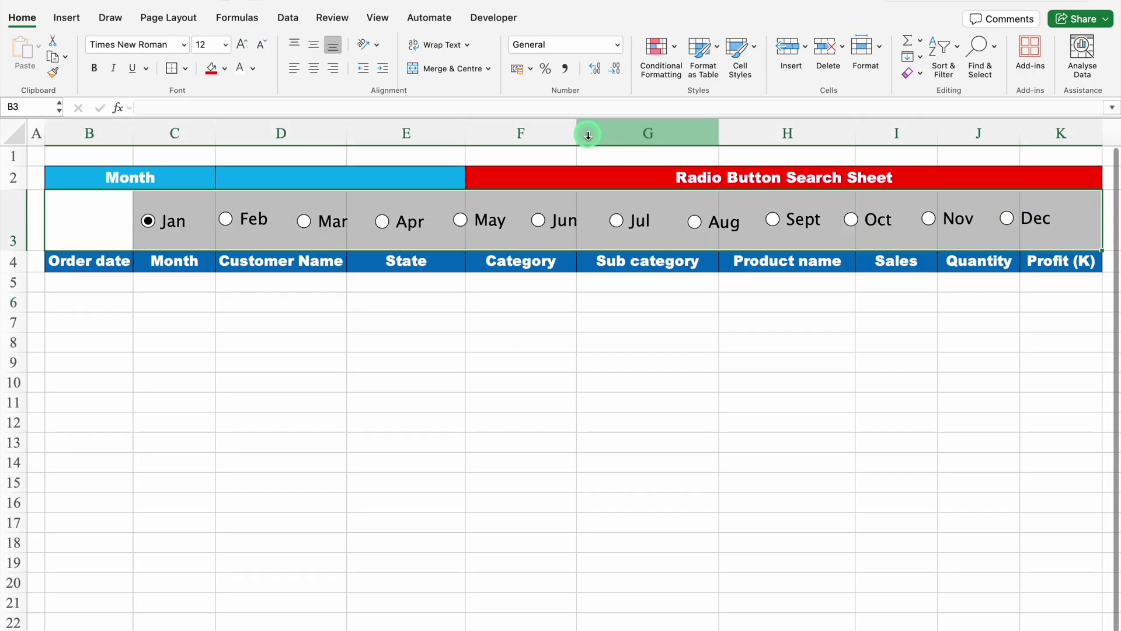
{"action": "left_click", "coordinate": [224, 74]}
{"action": "left_click", "coordinate": [241, 249]}
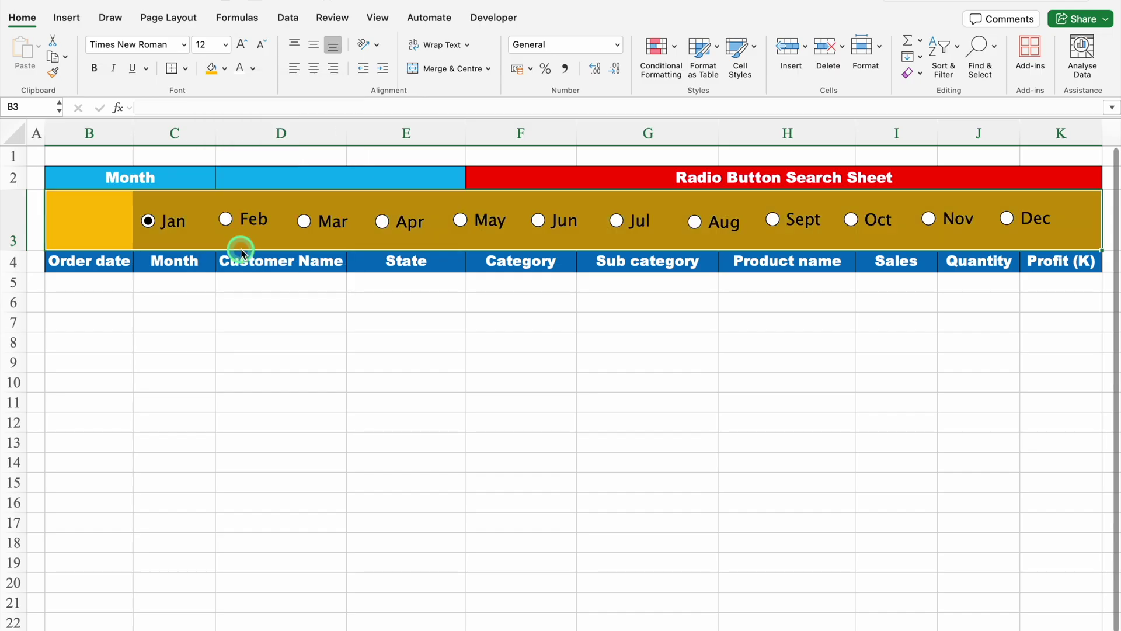
{"action": "left_click", "coordinate": [174, 322]}
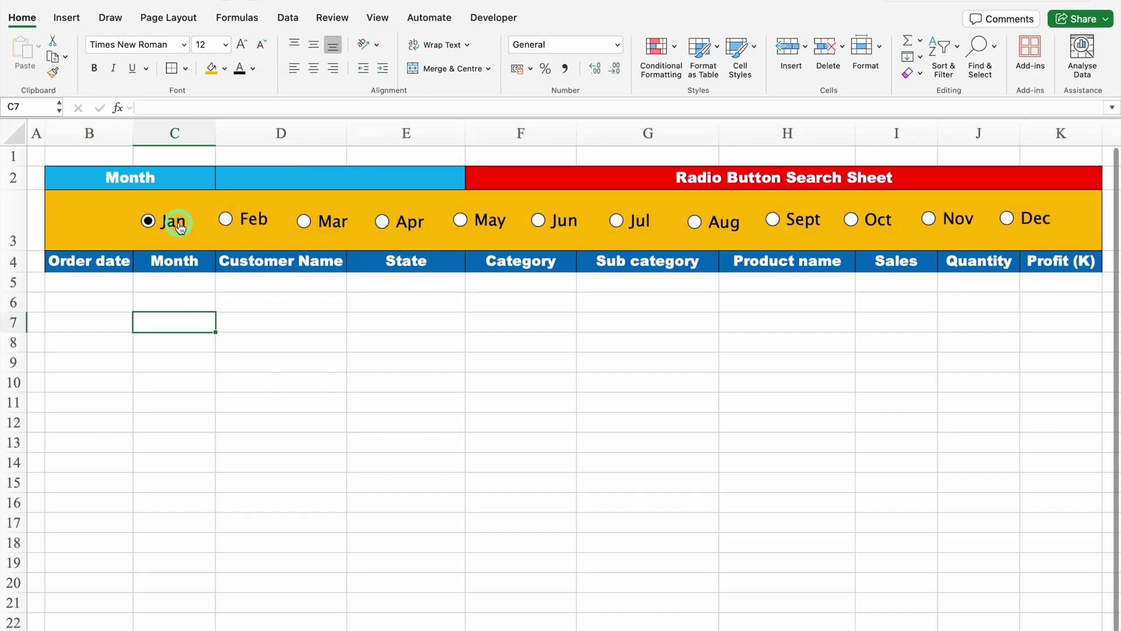
{"action": "right_click", "coordinate": [179, 227]}
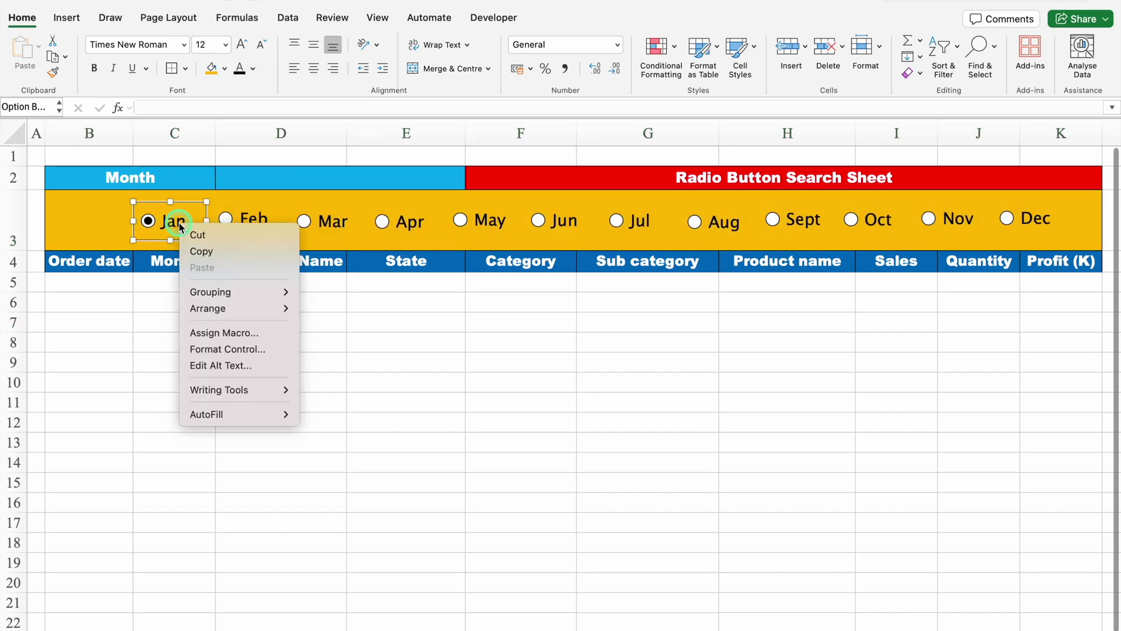
Set the month option buttons' cell link to $B$3, so B3 shows 1 with Jan selected.
{"action": "left_click", "coordinate": [221, 348]}
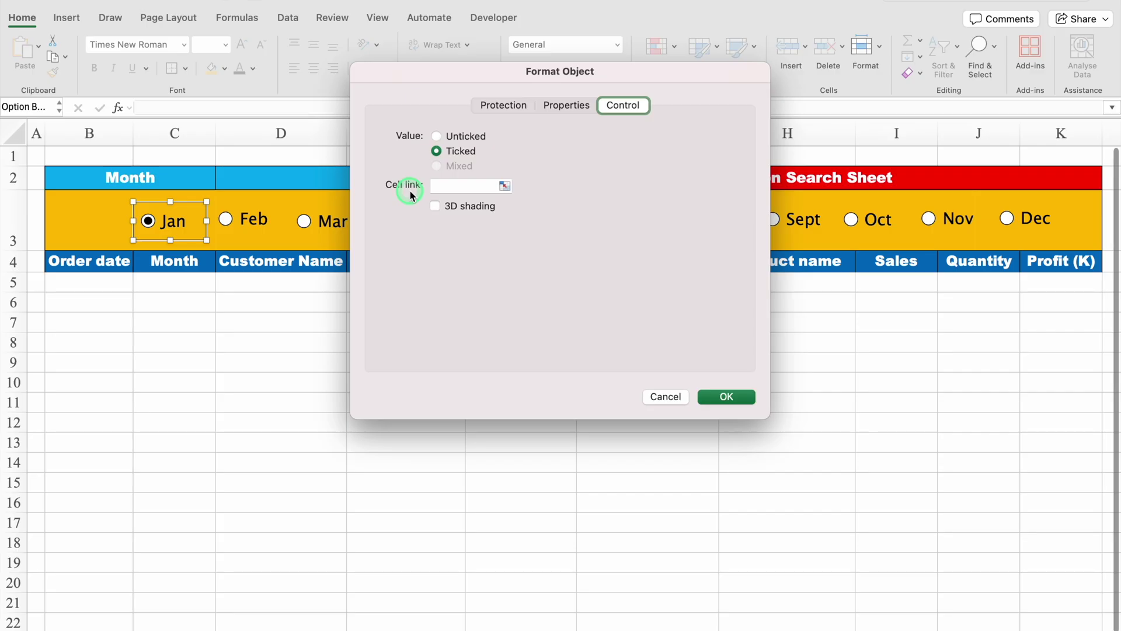
{"action": "left_click", "coordinate": [463, 187]}
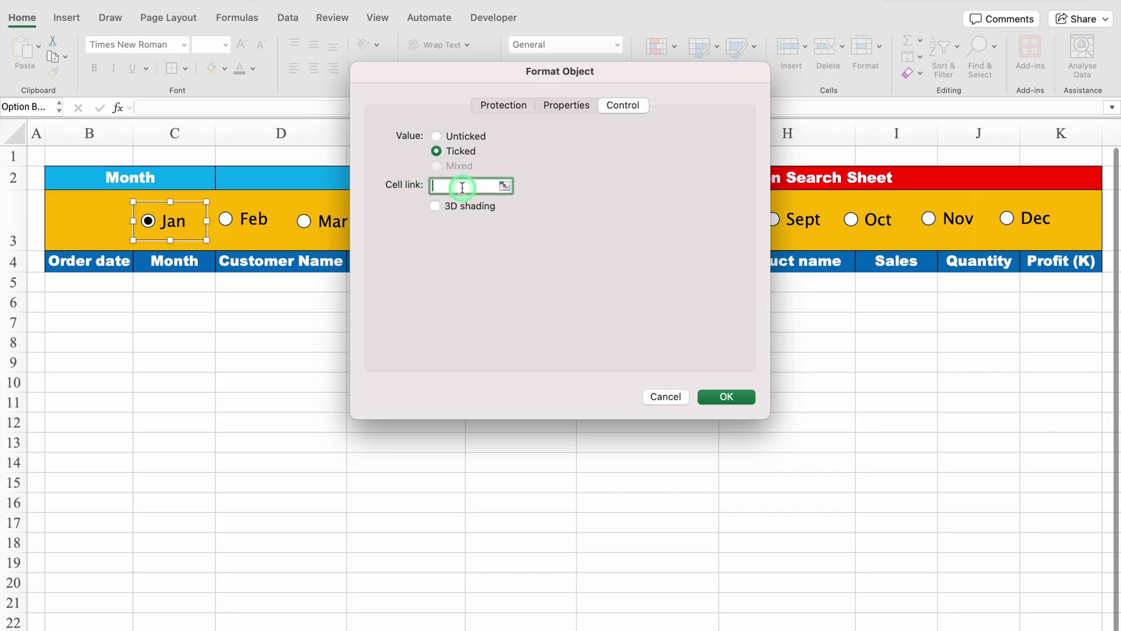
{"action": "left_click_drag", "start_coordinate": [163, 225], "coordinate": [117, 230]}
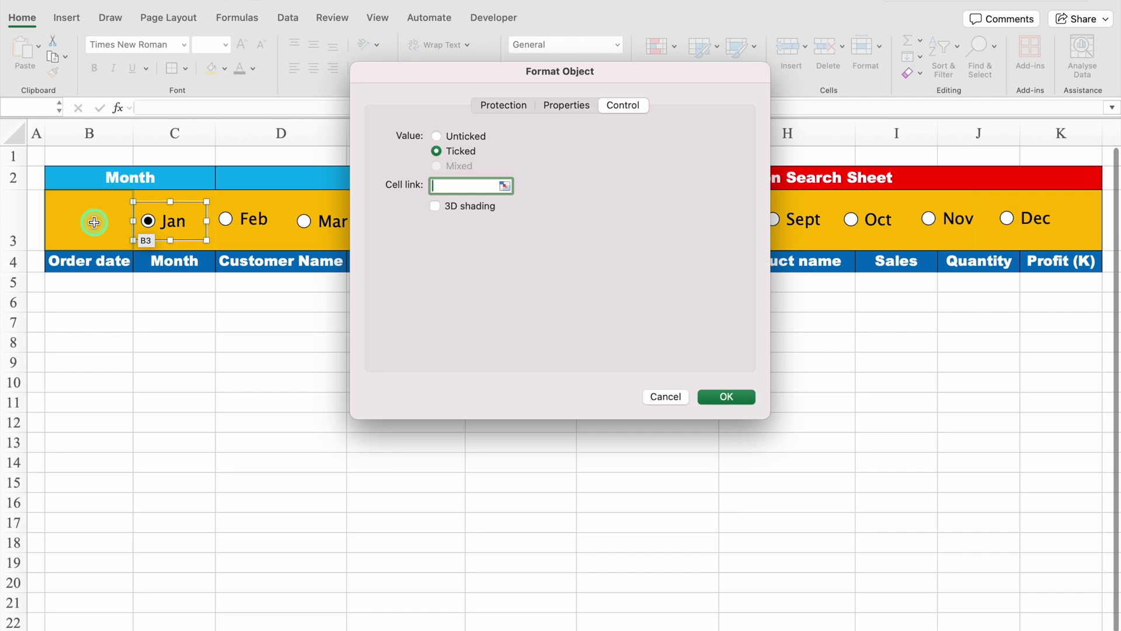
{"action": "left_click", "coordinate": [94, 222]}
{"action": "left_click", "coordinate": [483, 187]}
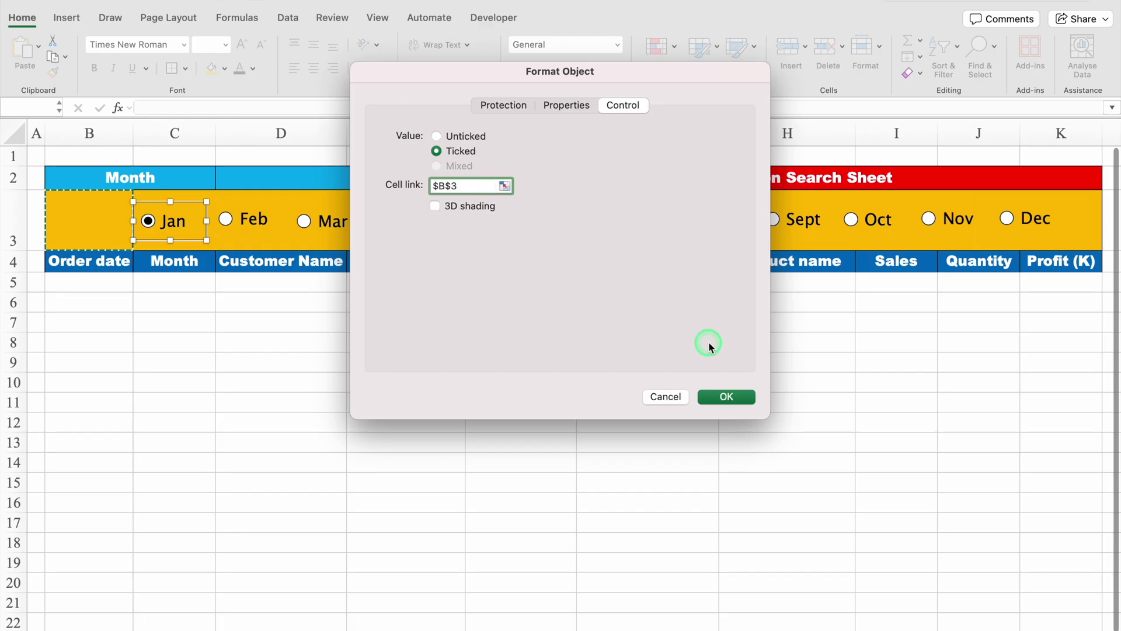
{"action": "left_click", "coordinate": [727, 397]}
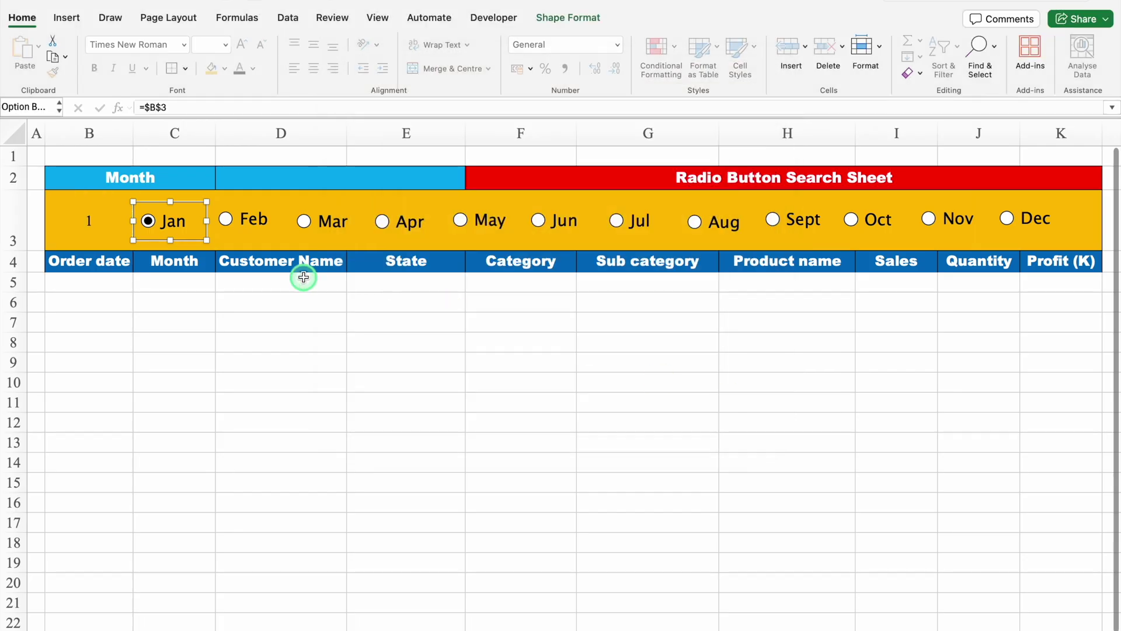
{"action": "left_click", "coordinate": [100, 242]}
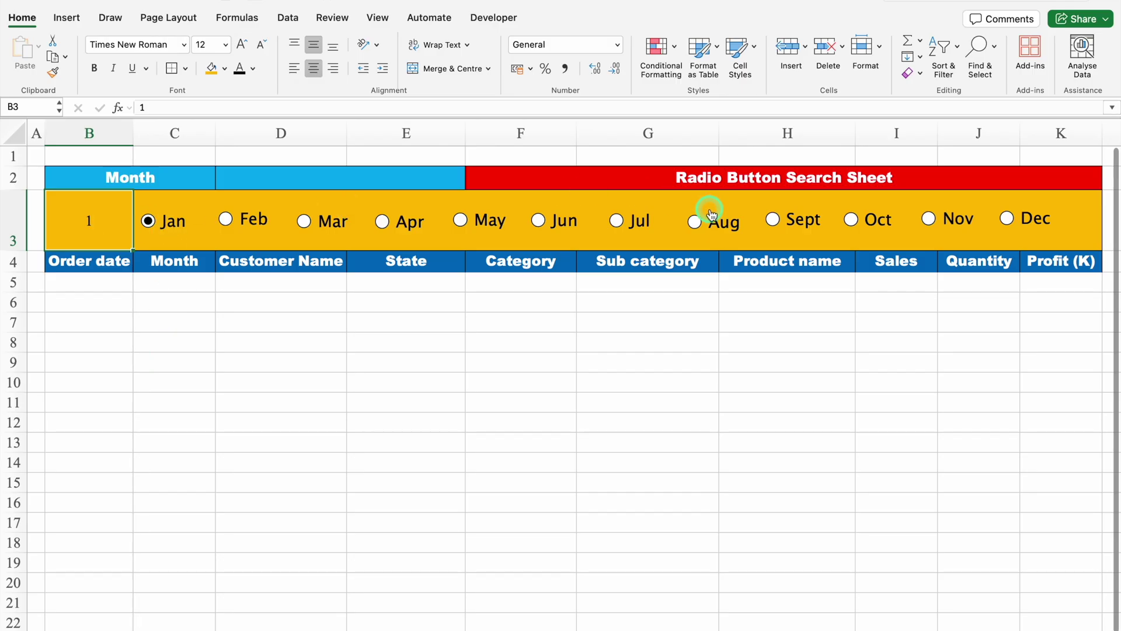
{"action": "left_click", "coordinate": [695, 222]}
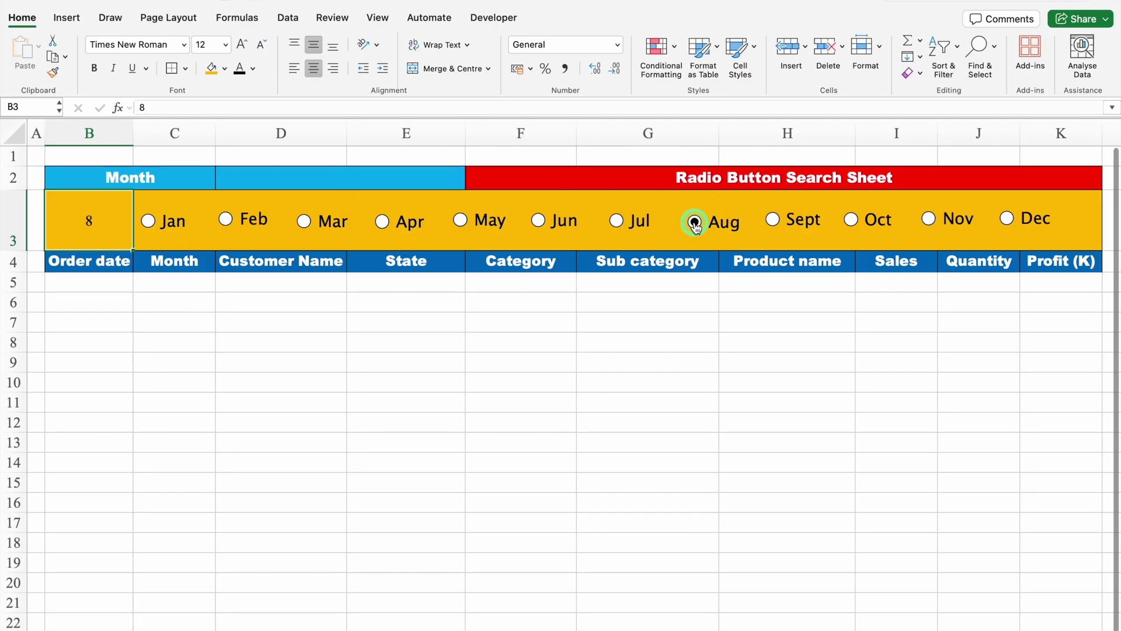
{"action": "left_click", "coordinate": [1007, 219]}
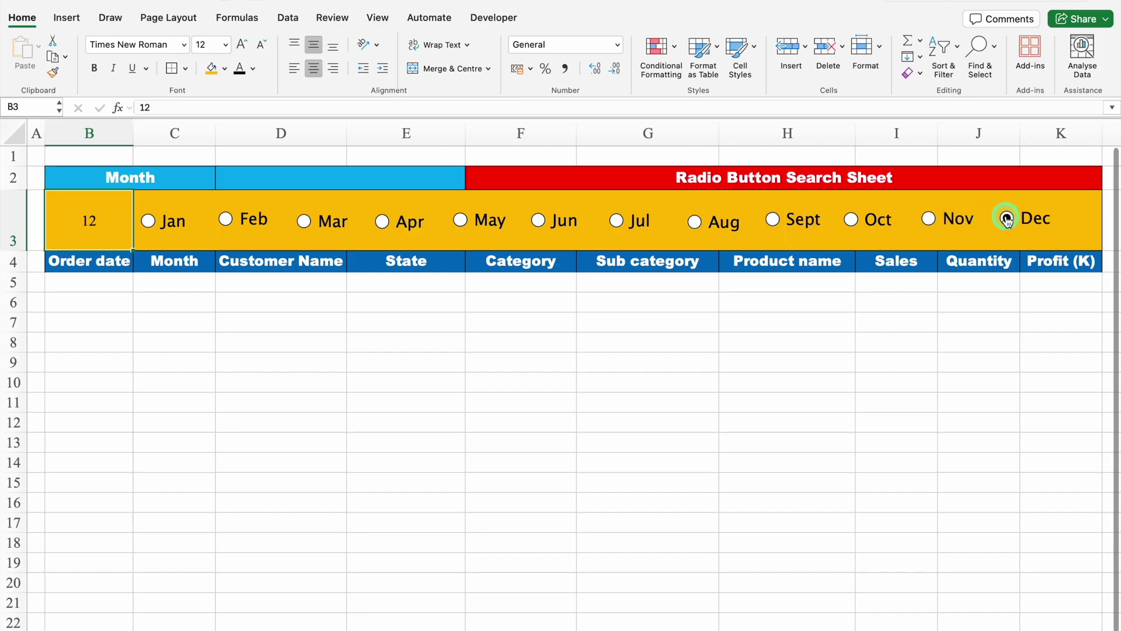
{"action": "left_click", "coordinate": [148, 221]}
{"action": "left_click", "coordinate": [290, 175]}
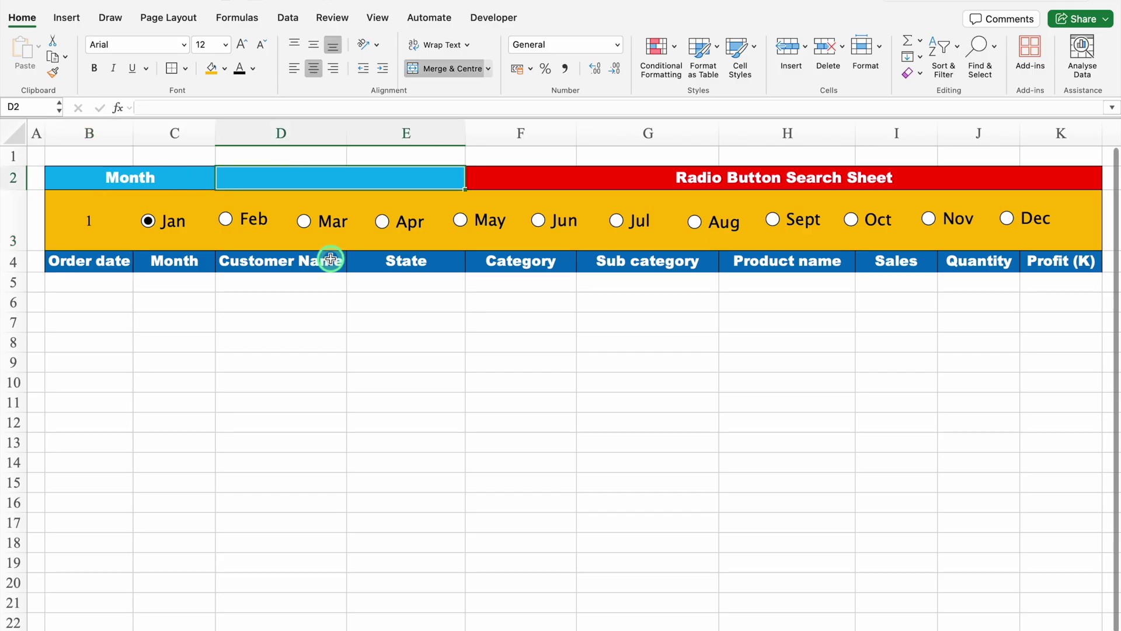
Enter =CHOOSE(B3,"Jan","Feb",…,"Dec") in D2 so it displays Jan.
{"action": "type", "text": "=CH"}
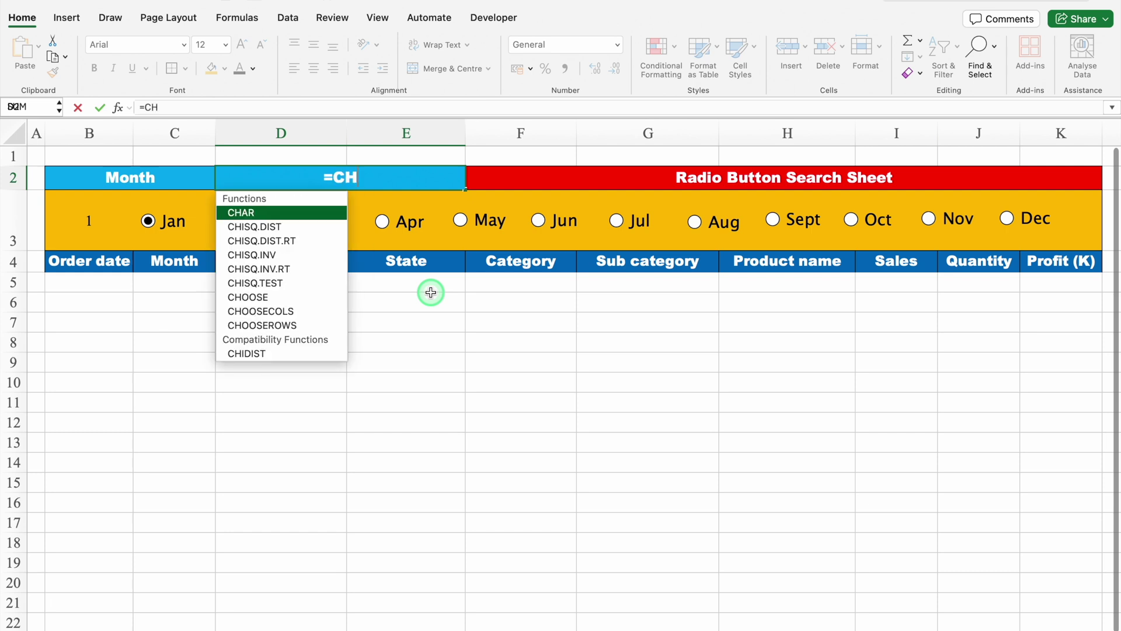
{"action": "type", "text": "OOSE("}
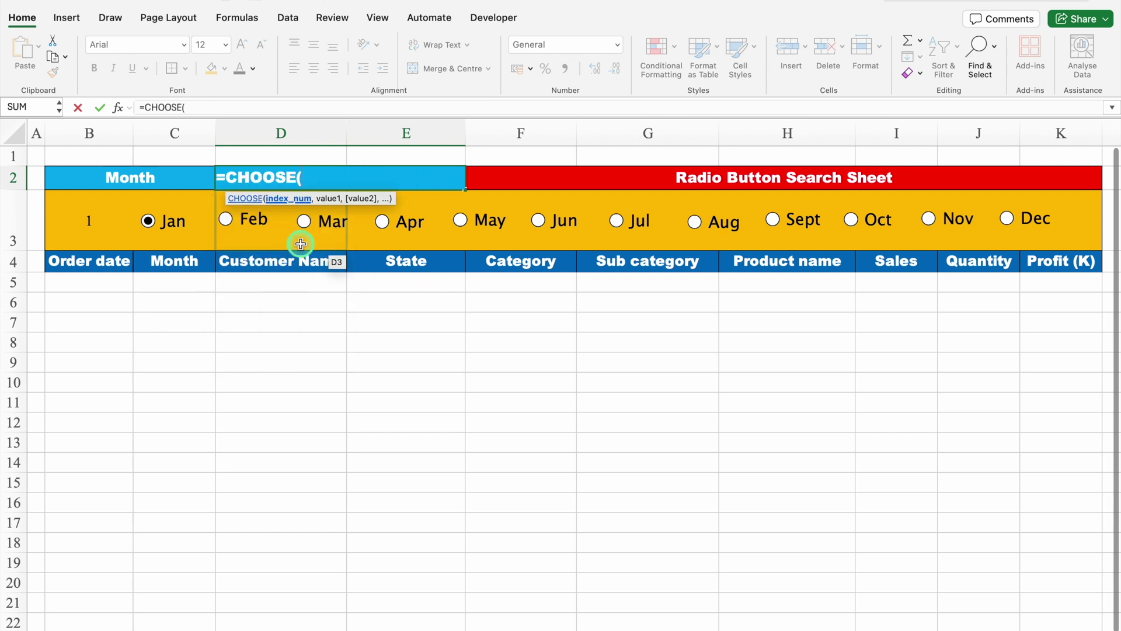
{"action": "left_click", "coordinate": [83, 227]}
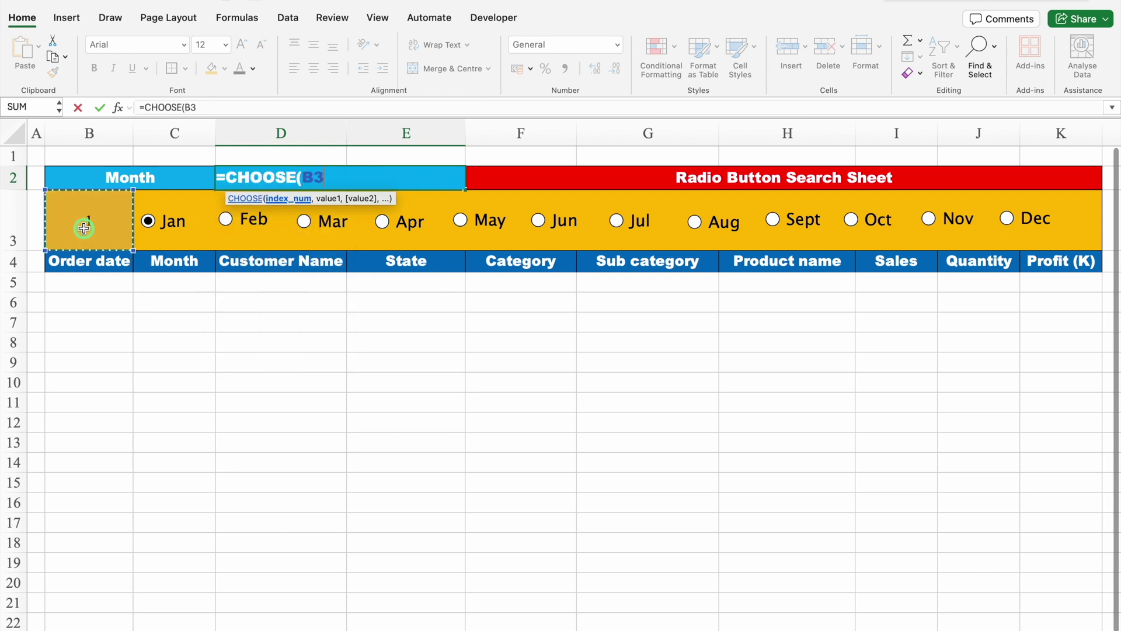
{"action": "type", "text": ","}
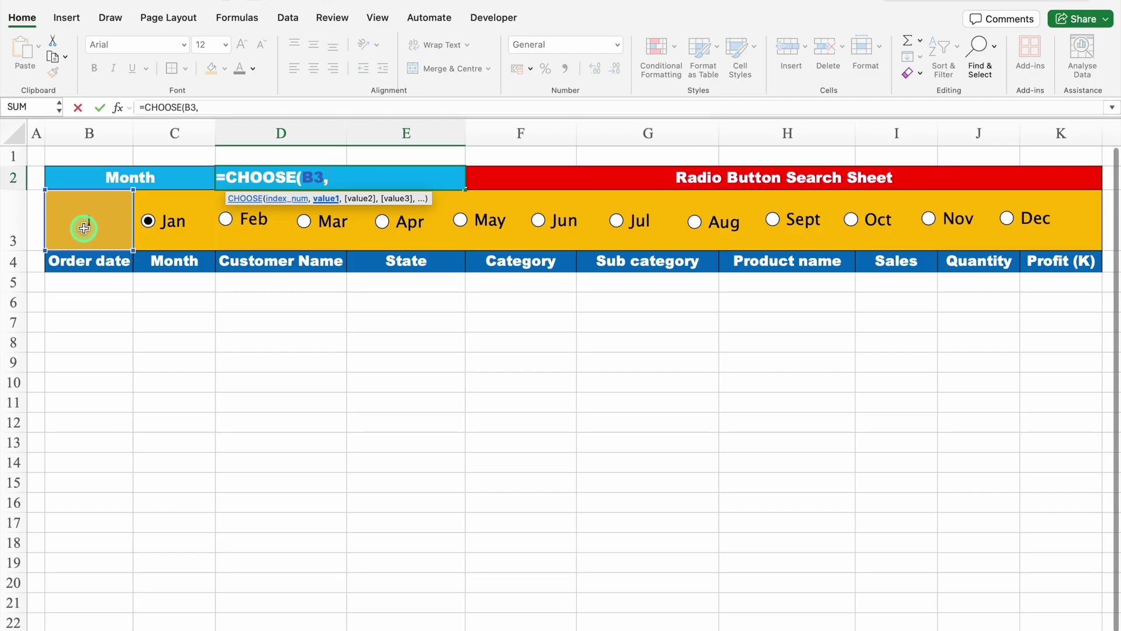
{"action": "type", "text": "\"Jan\",\"Feb\",\"M"}
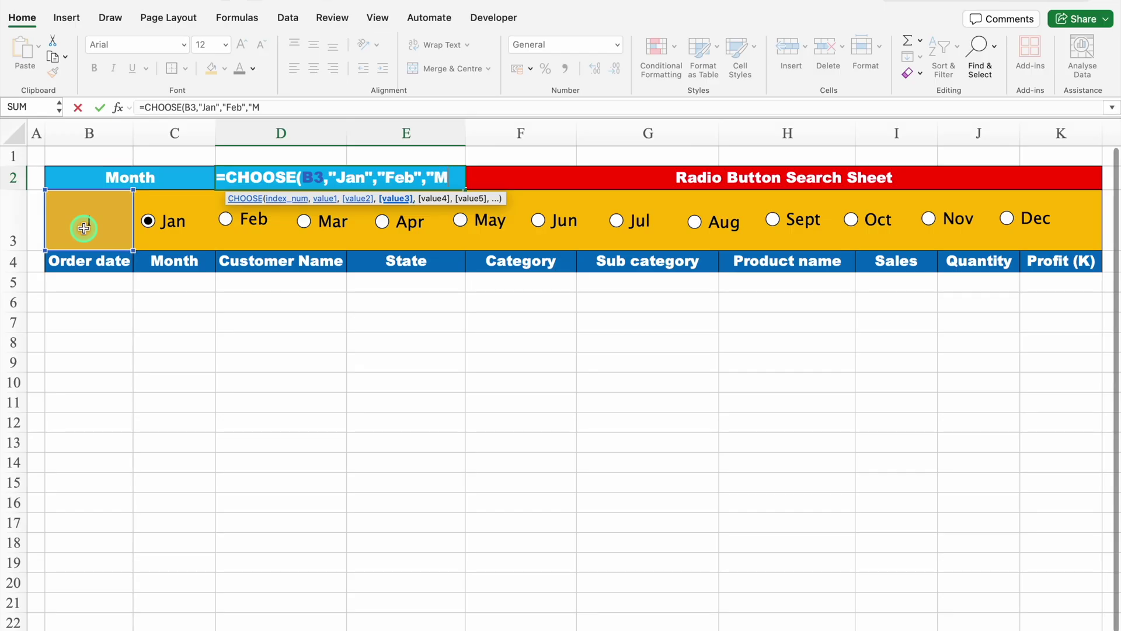
{"action": "type", "text": "ar\""}
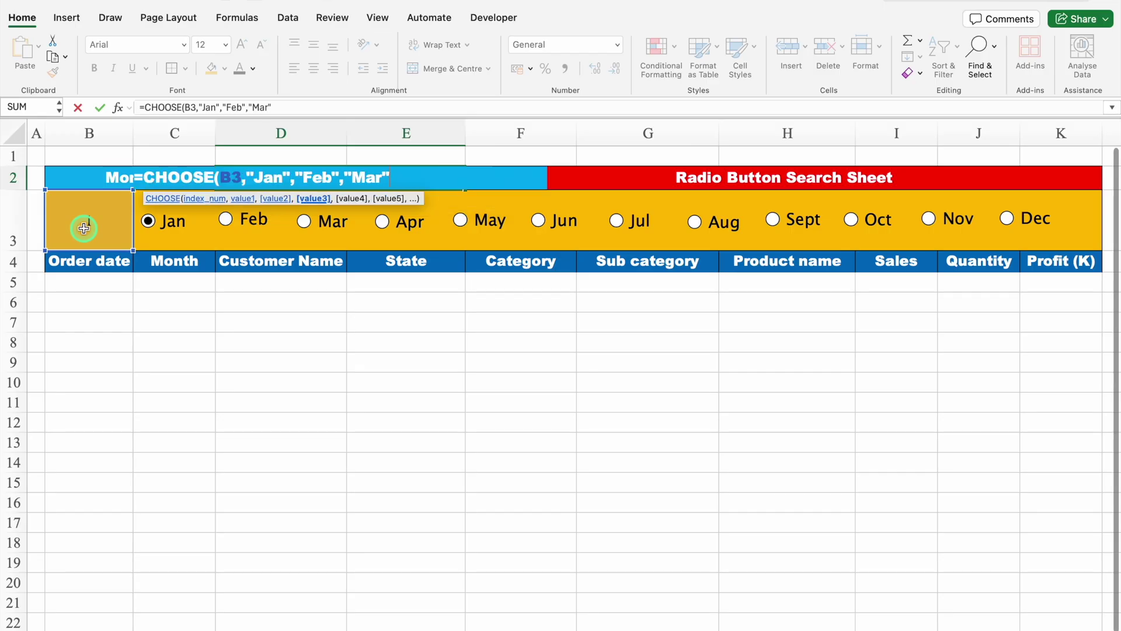
{"action": "type", "text": ",\"Apr\","}
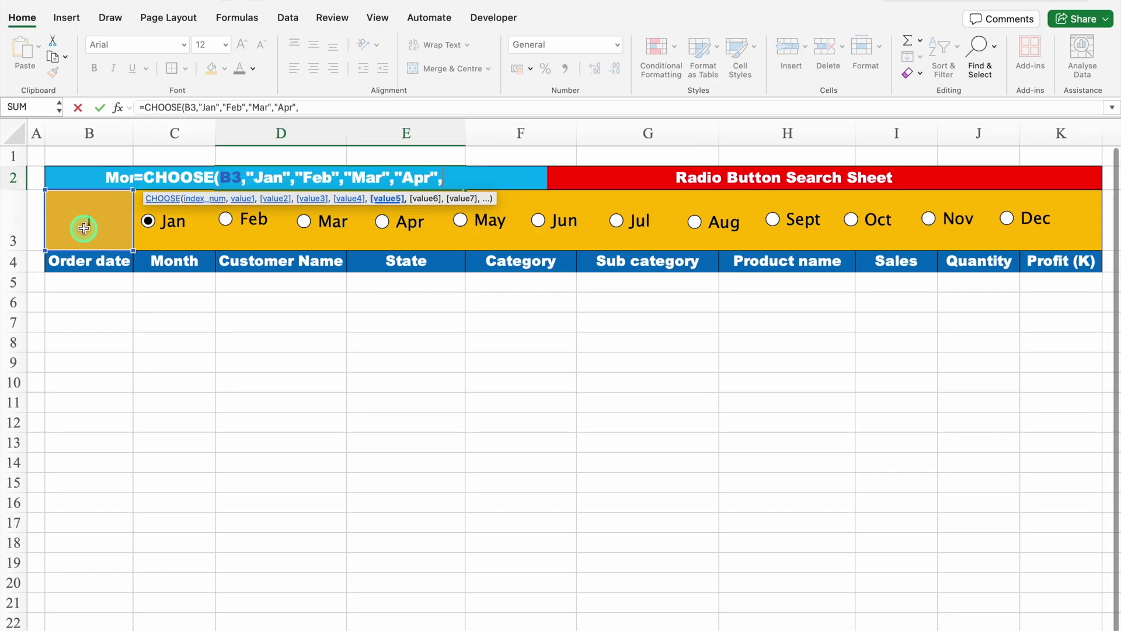
{"action": "type", "text": "\"May\",\"Jun\",\"Jul\",\"Aug\",\"Sept\",\"Oct\",\"Nov\",\"Dec\""}
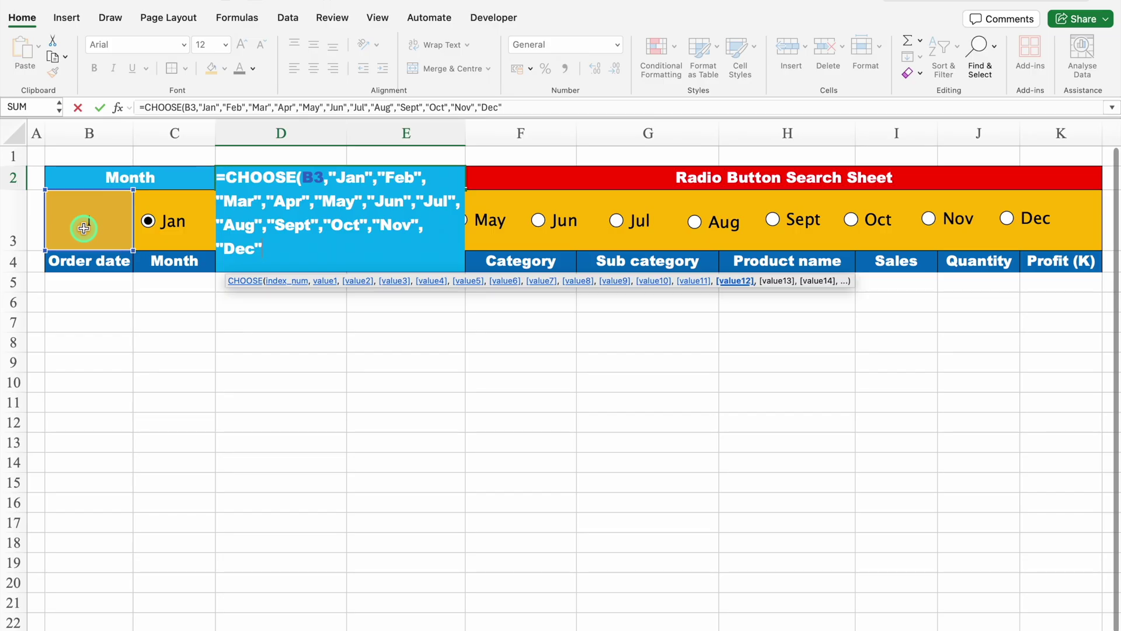
{"action": "type", "text": ")"}
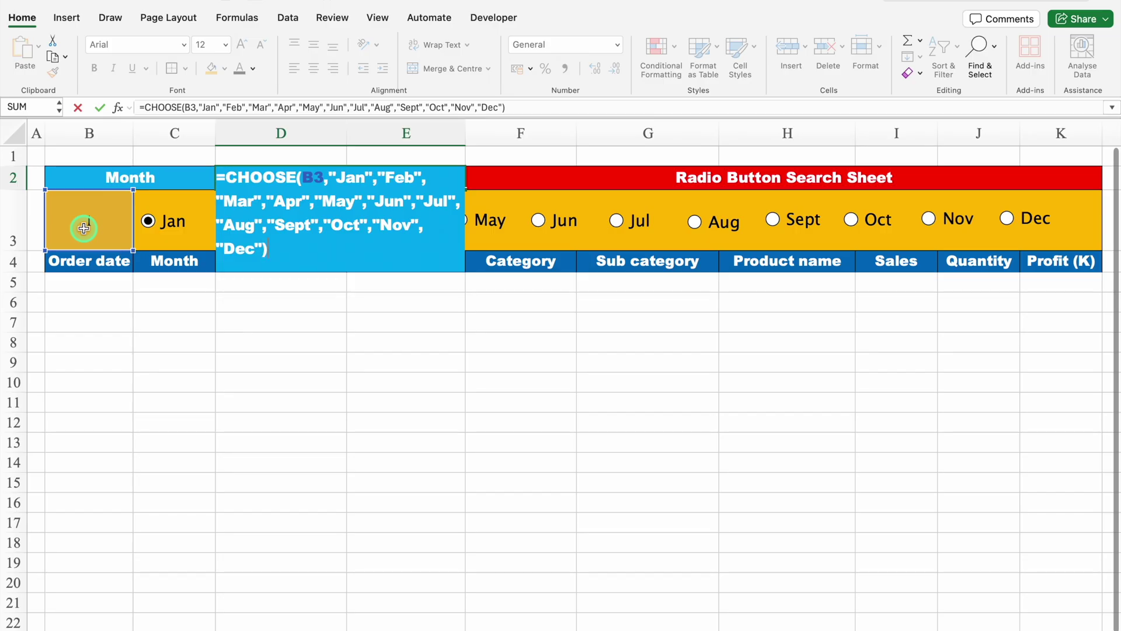
{"action": "left_click", "coordinate": [84, 227]}
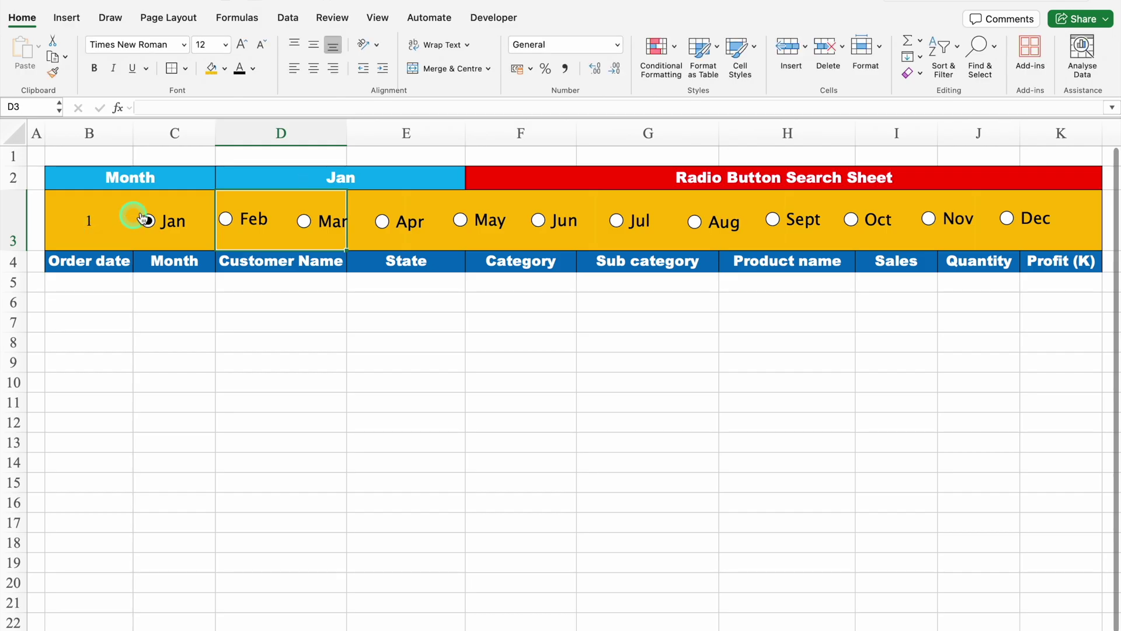
Test the option buttons: Aug makes D2 show Aug, then Jan restores Jan.
{"action": "left_click", "coordinate": [312, 170]}
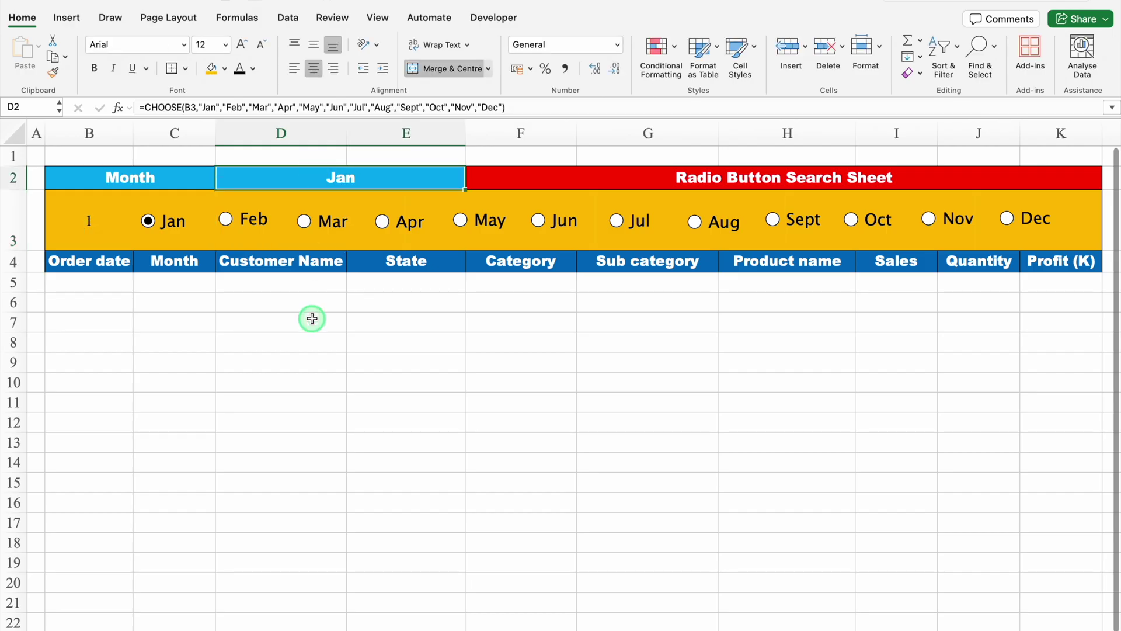
{"action": "left_click", "coordinate": [694, 222]}
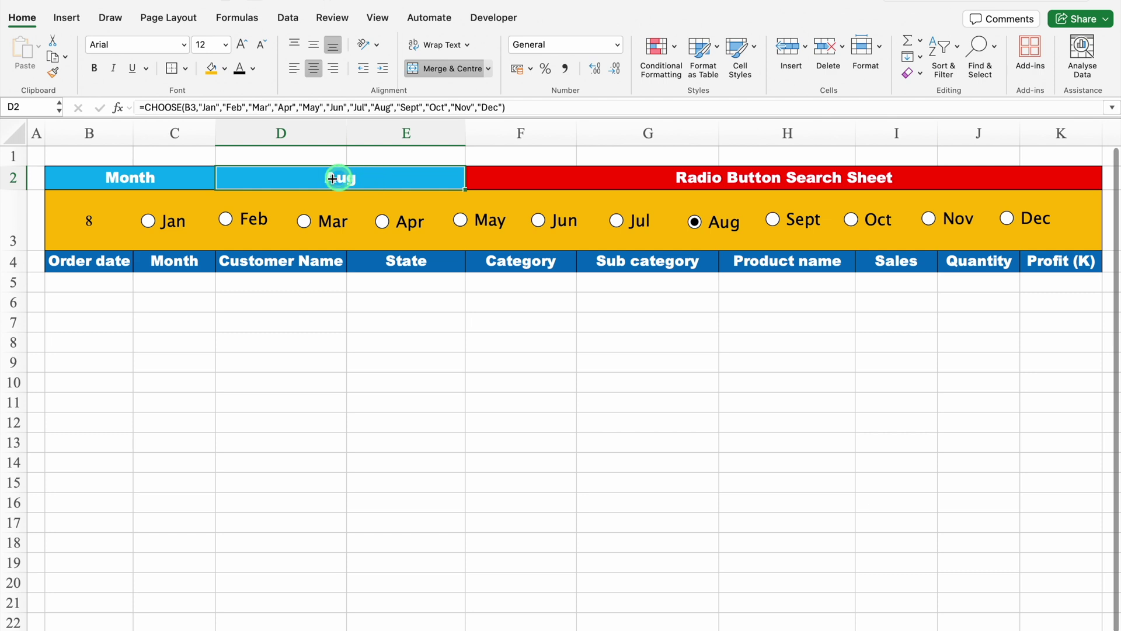
{"action": "left_click", "coordinate": [148, 221]}
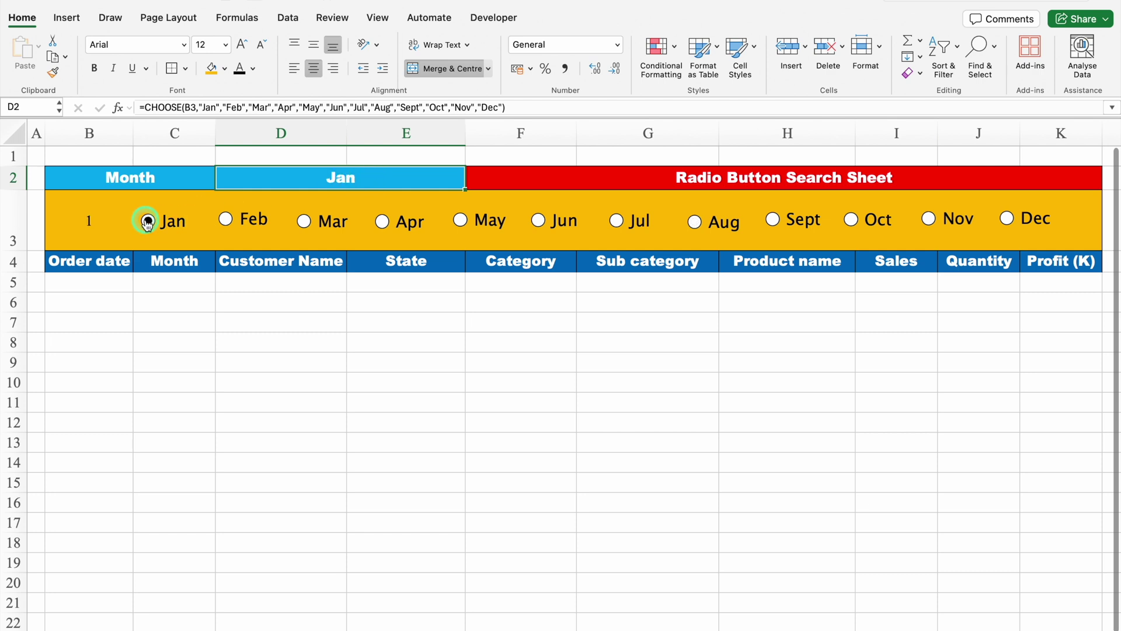
Give B3 an orange font colour so its month number blends into the background.
{"action": "left_click", "coordinate": [95, 218]}
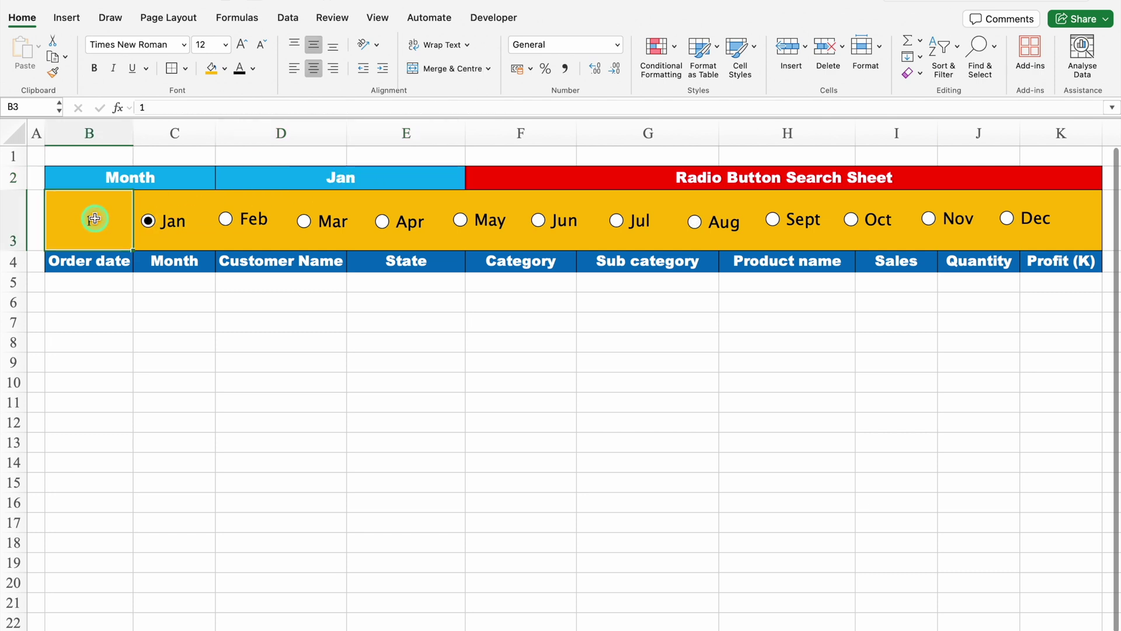
{"action": "left_click", "coordinate": [253, 68]}
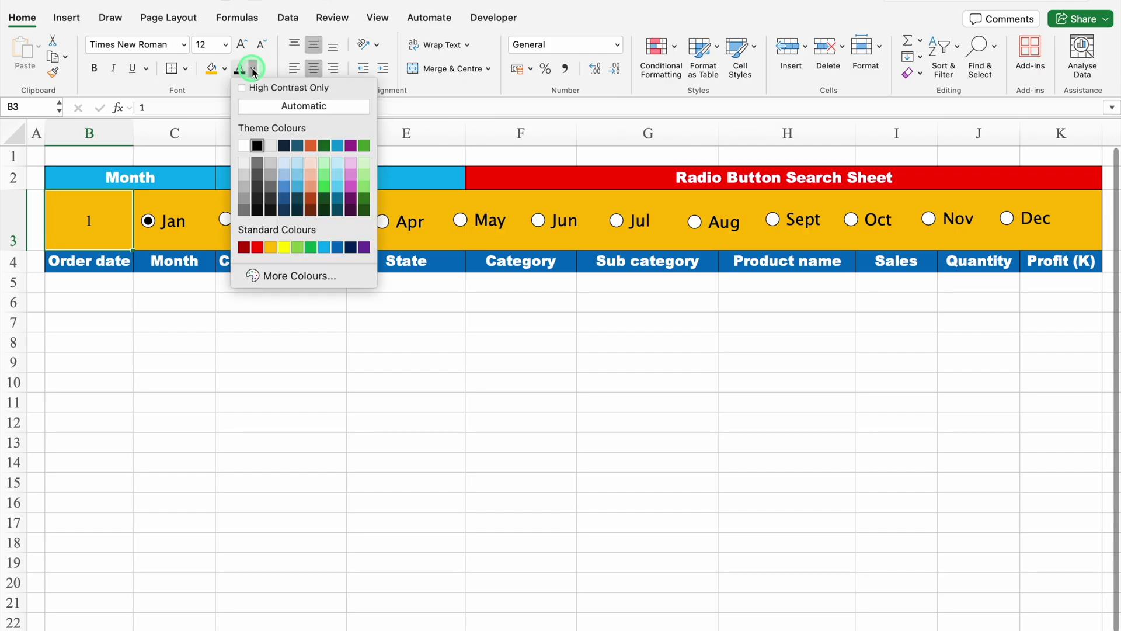
{"action": "left_click", "coordinate": [271, 248]}
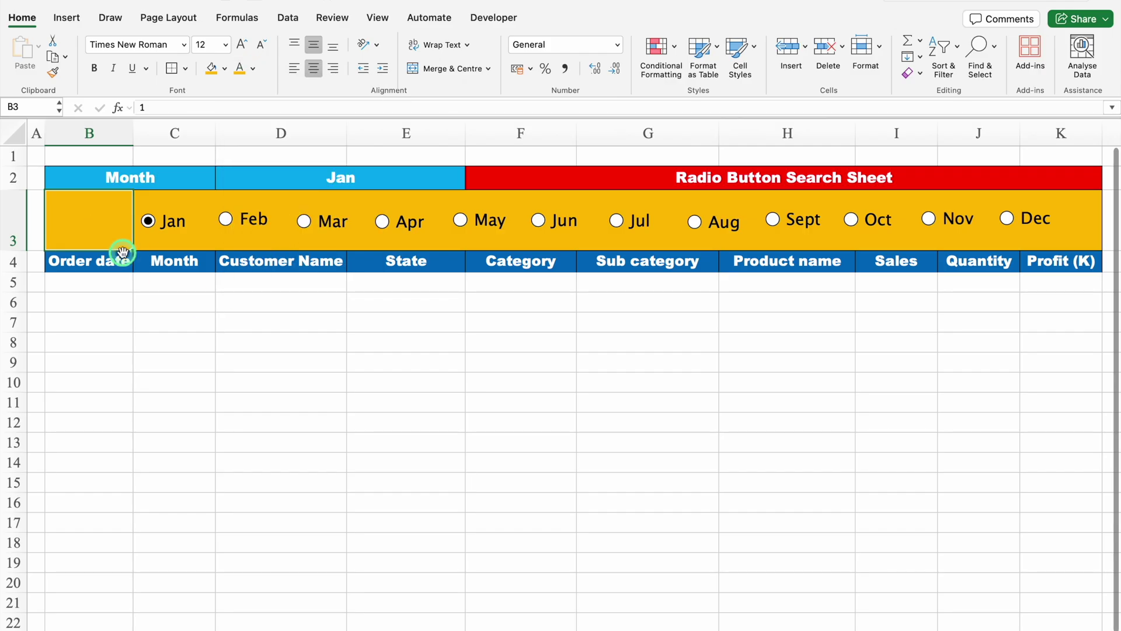
{"action": "left_click", "coordinate": [110, 283]}
Start an ADDRESS formula in B5 using ROW() and COLUMN() for its own position.
{"action": "left_click", "coordinate": [111, 283]}
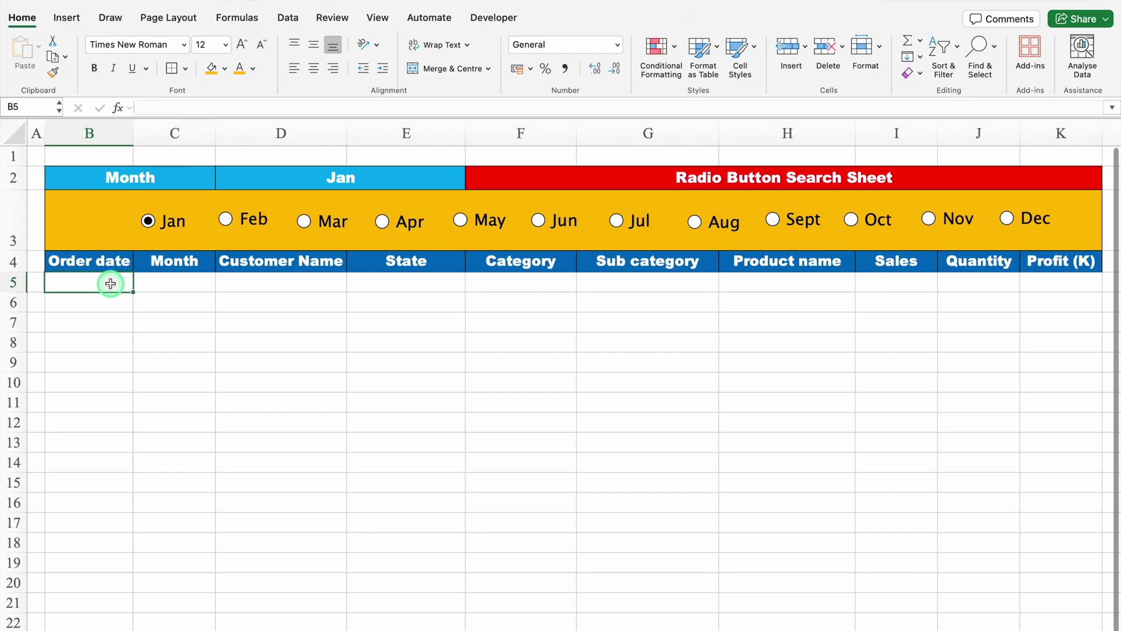
{"action": "type", "text": "=ADD"}
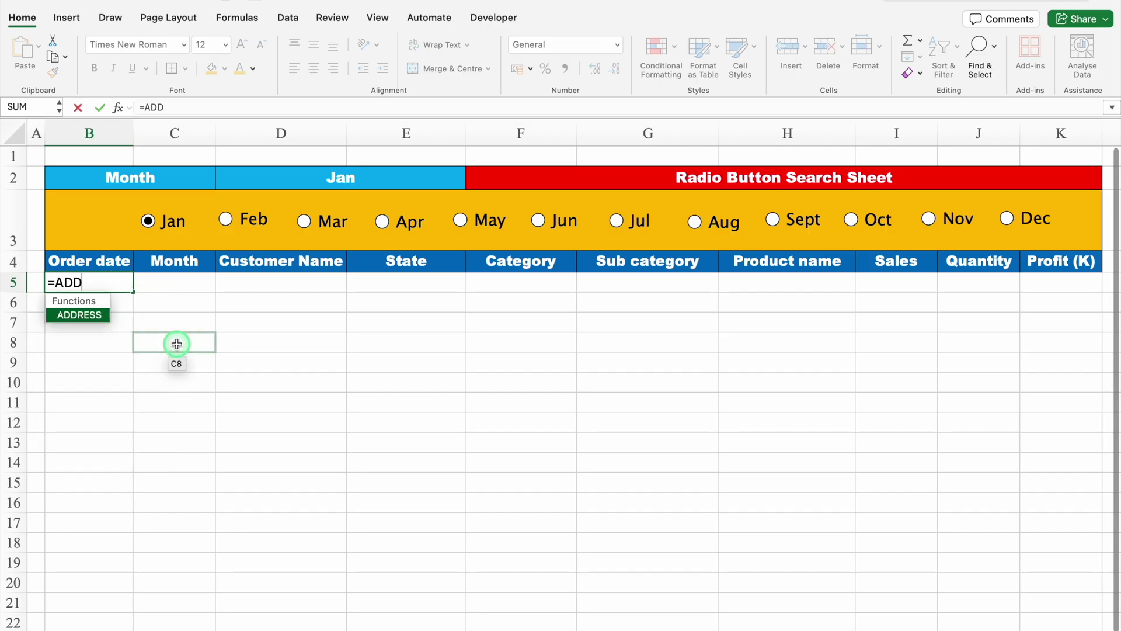
{"action": "double_click", "coordinate": [97, 318]}
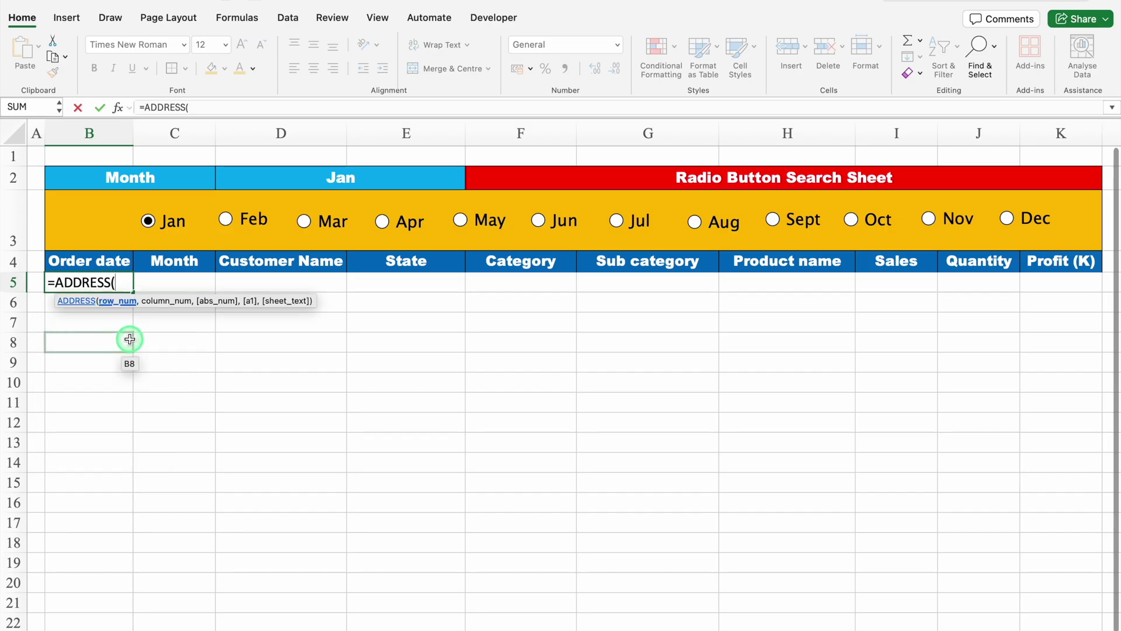
{"action": "type", "text": "RO"}
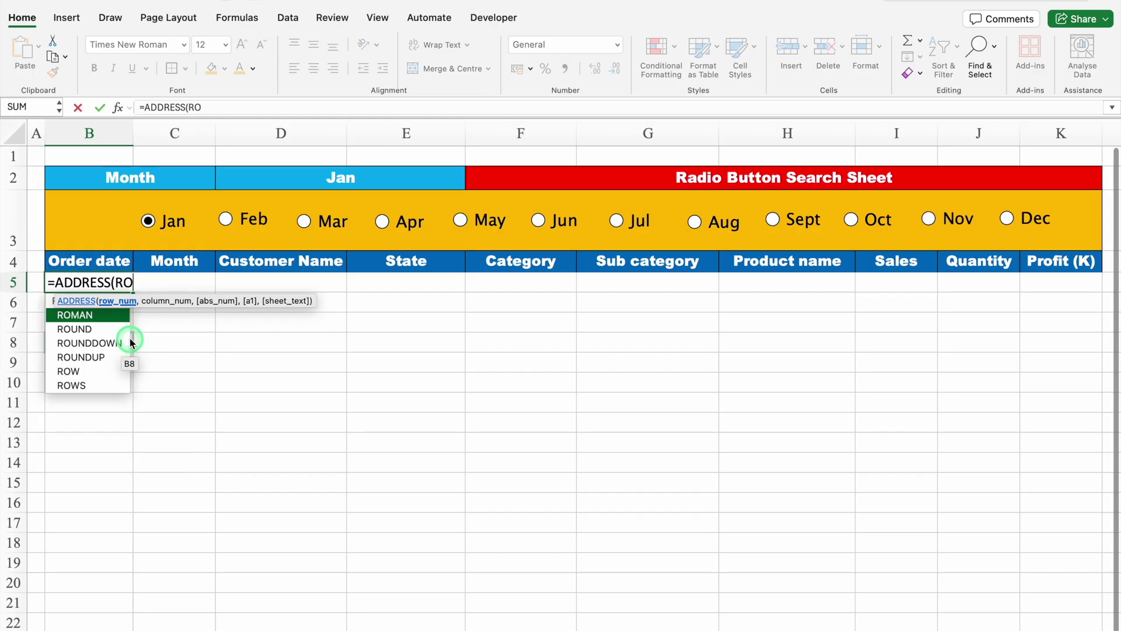
{"action": "type", "text": "W("}
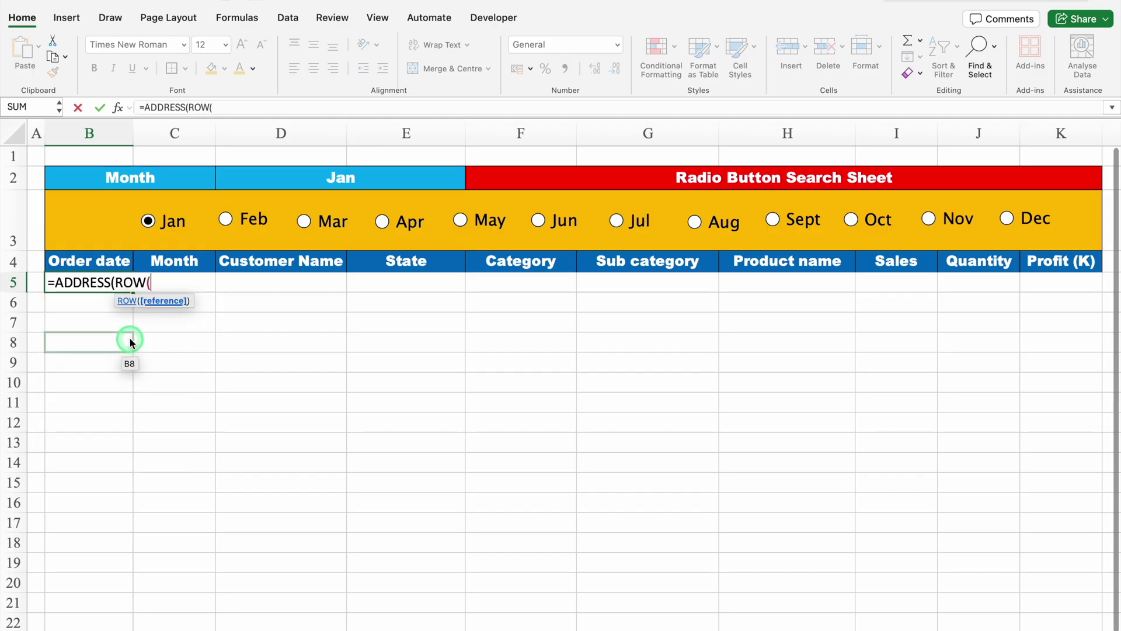
{"action": "type", "text": "),"}
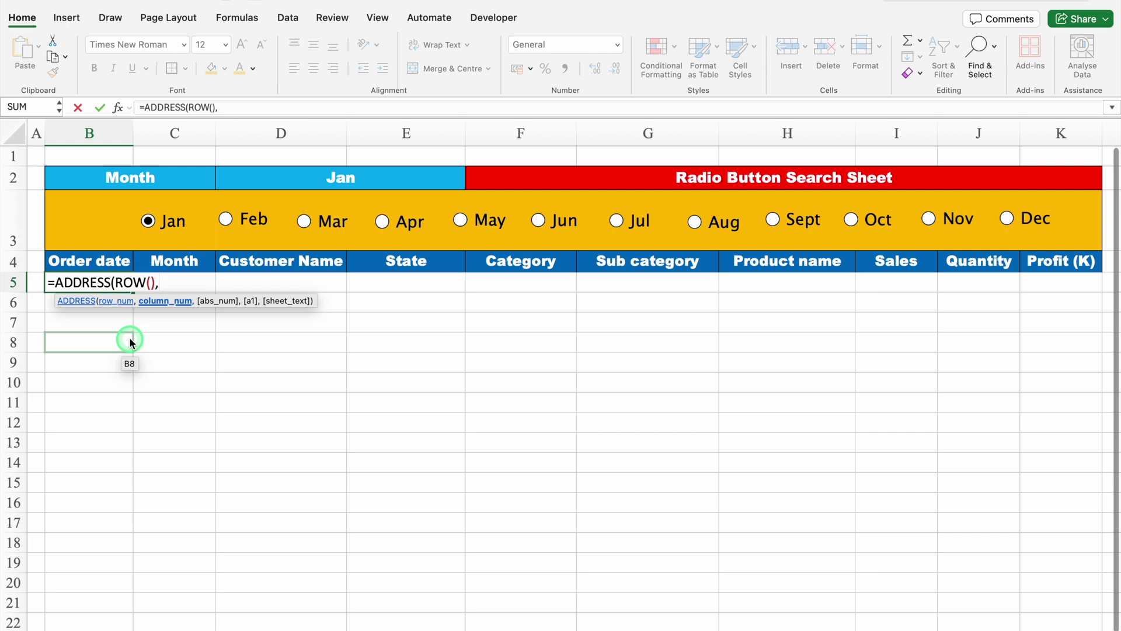
{"action": "type", "text": "COLUMN"}
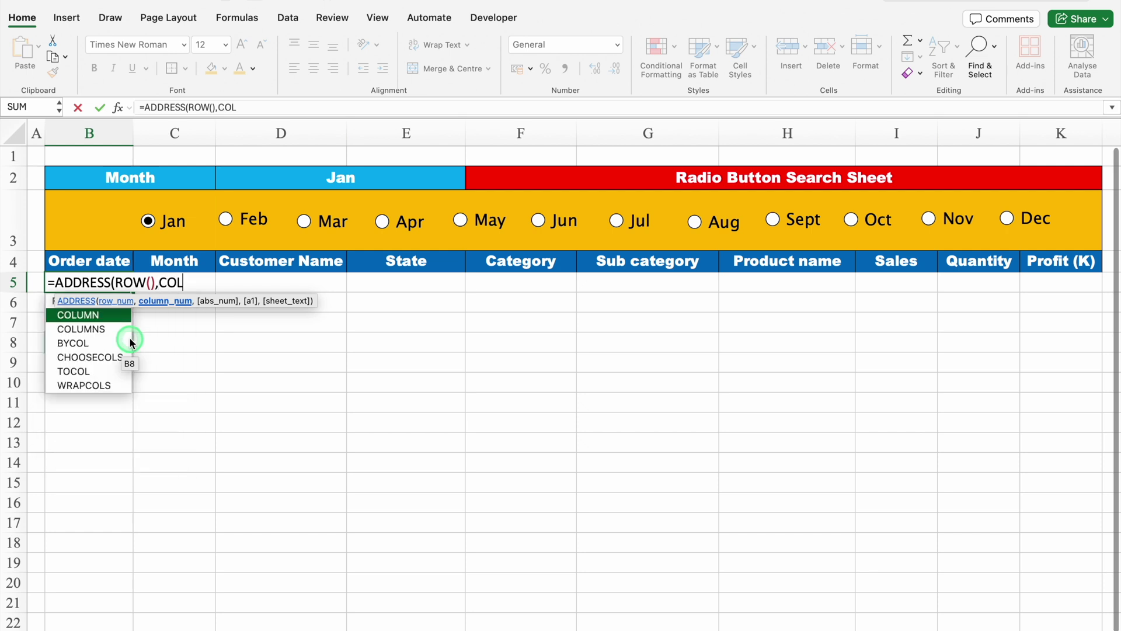
{"action": "double_click", "coordinate": [102, 315]}
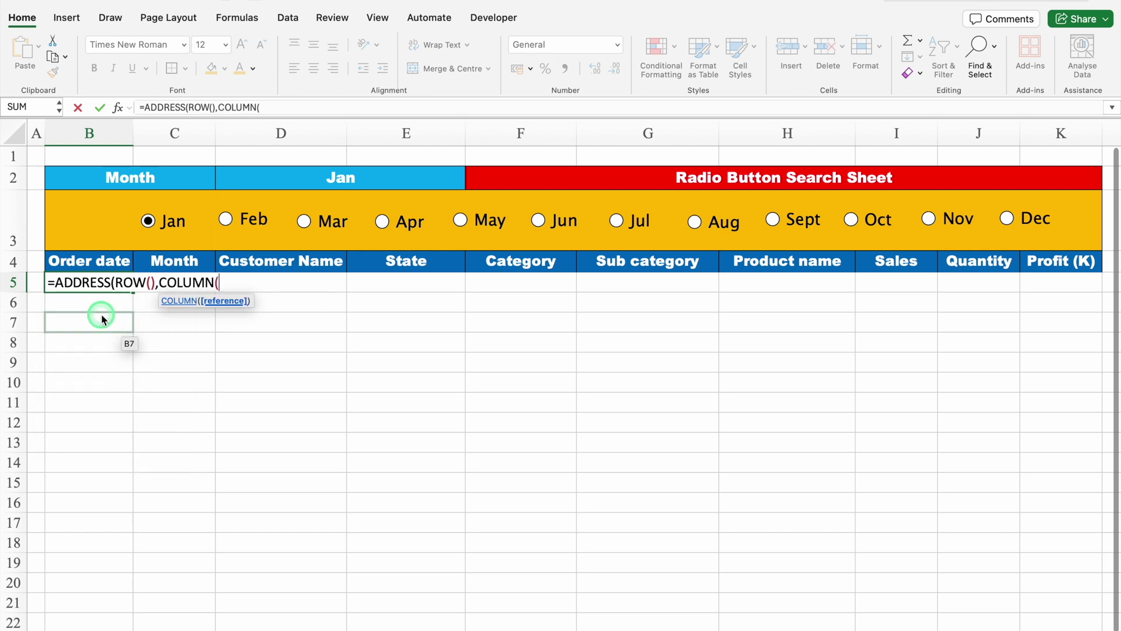
{"action": "type", "text": "),"}
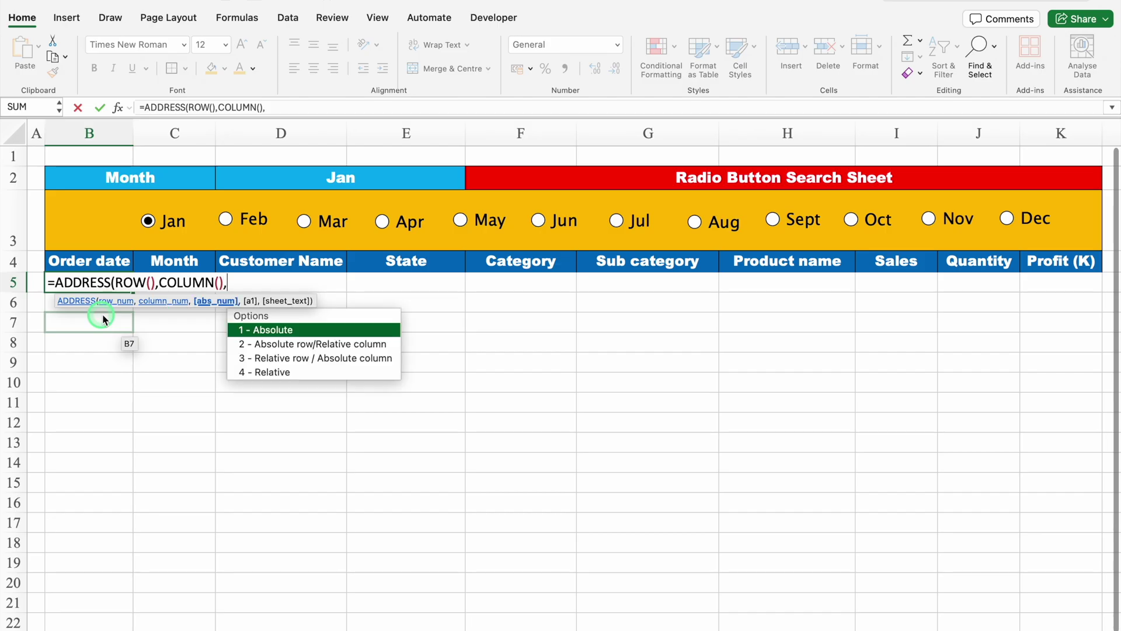
Finish it as ADDRESS(ROW(),COLUMN(),1,1,$D$2), showing Jan!$B$5.
{"action": "double_click", "coordinate": [333, 329]}
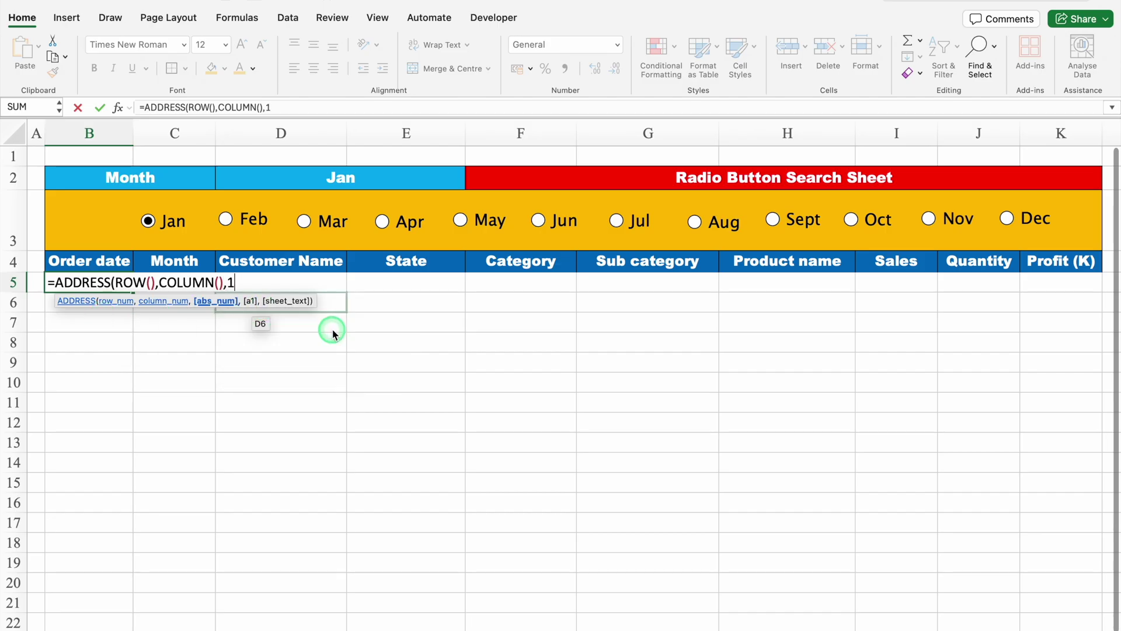
{"action": "type", "text": ","}
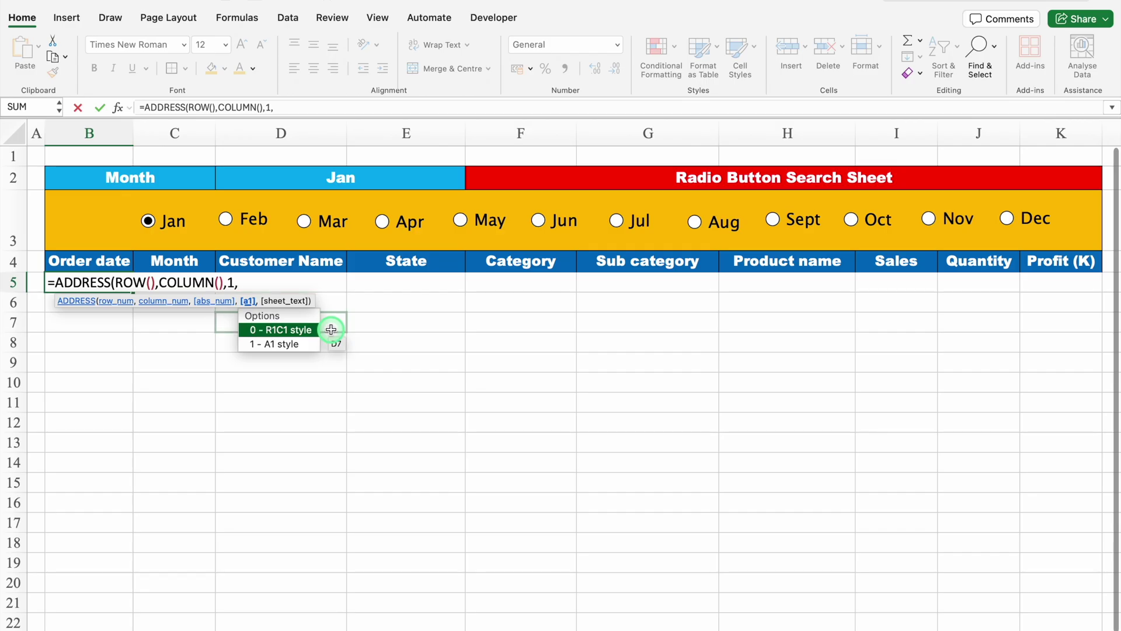
{"action": "double_click", "coordinate": [293, 344]}
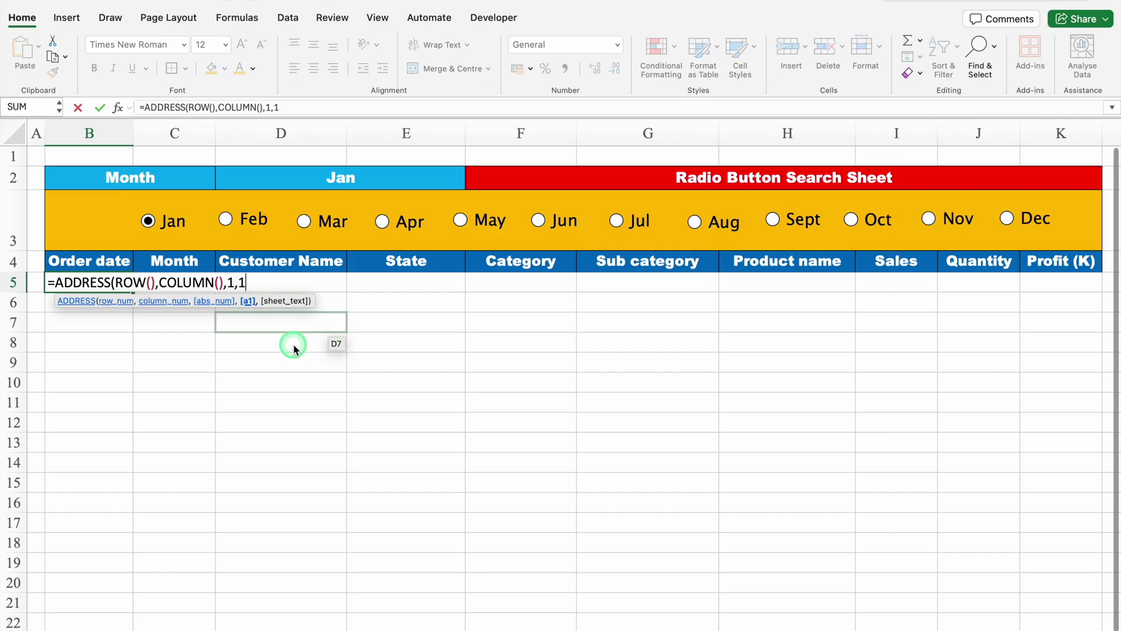
{"action": "type", "text": ","}
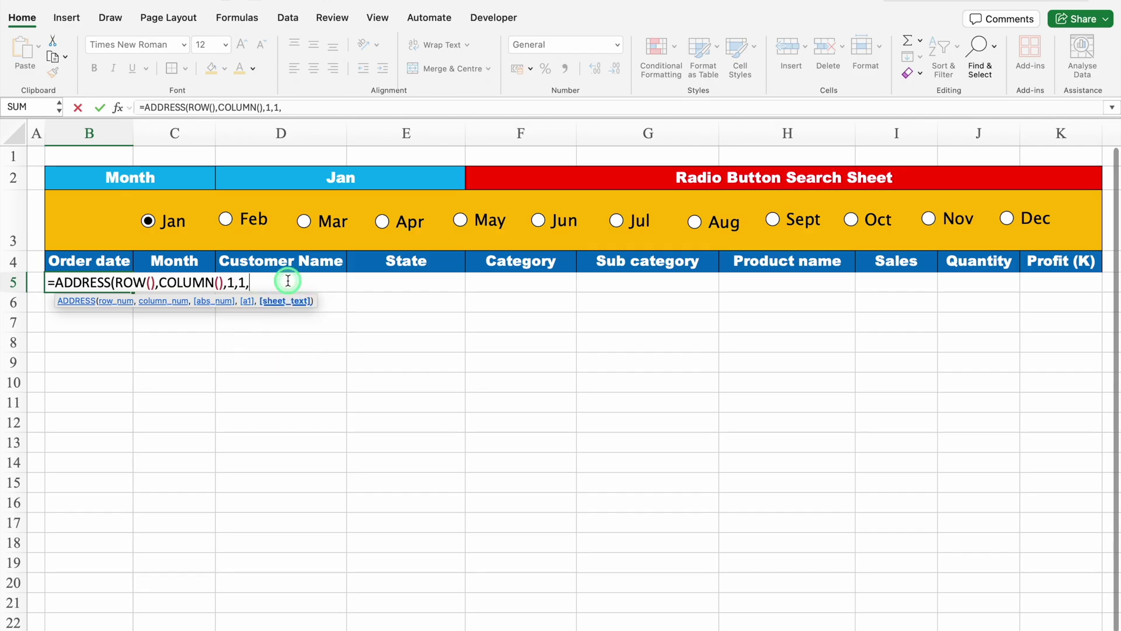
{"action": "left_click", "coordinate": [335, 177]}
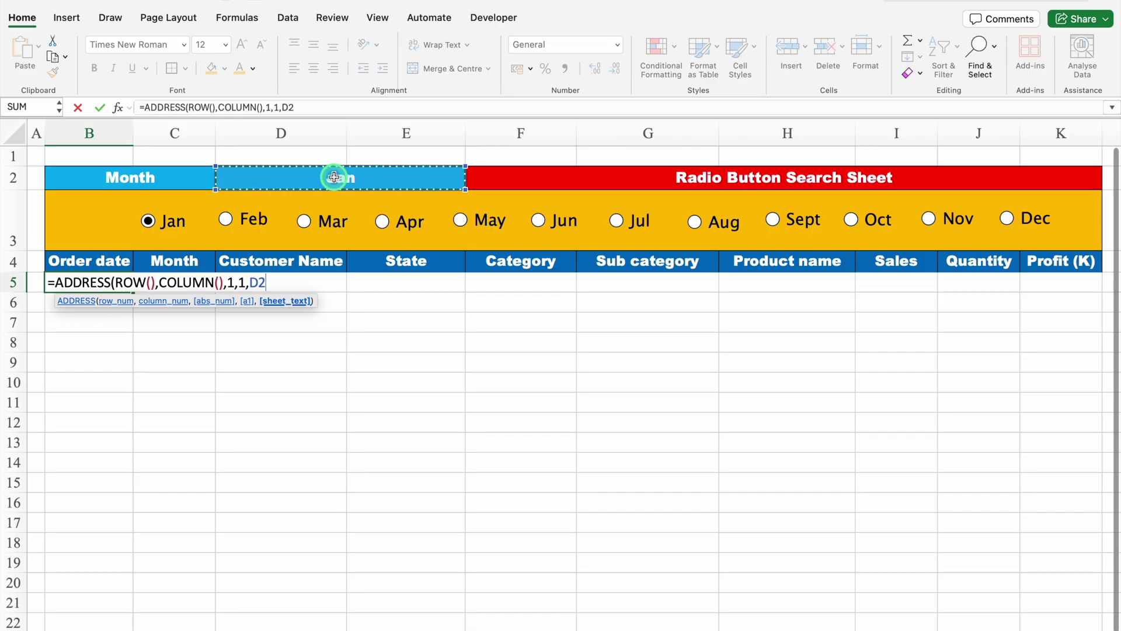
{"action": "key", "text": "F4"}
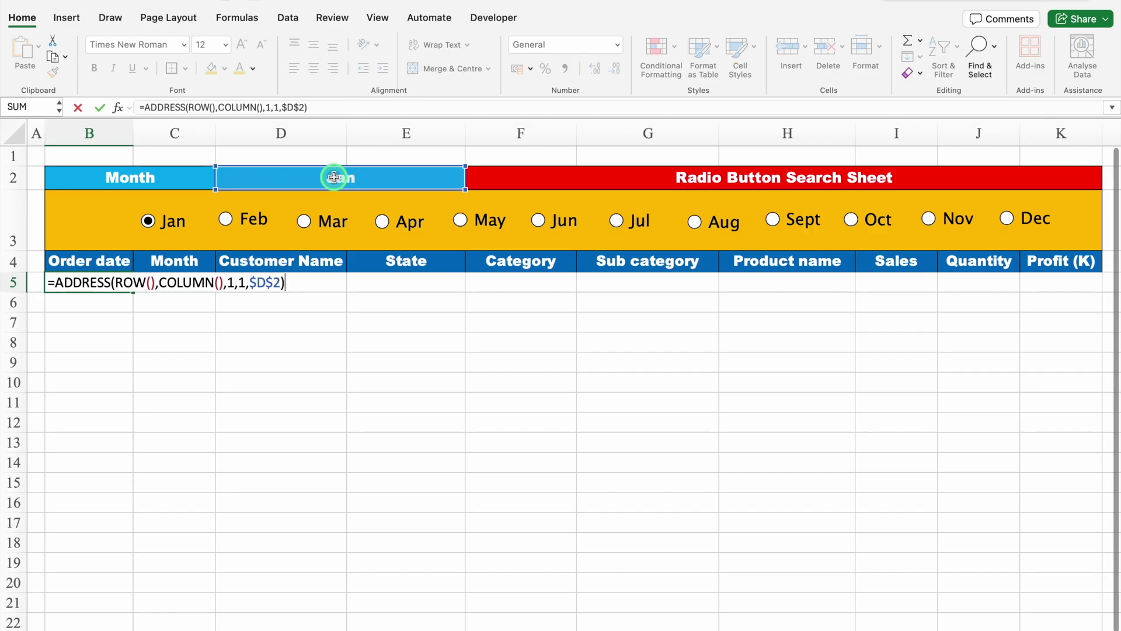
{"action": "key", "text": "Return"}
{"action": "key", "text": "Up"}
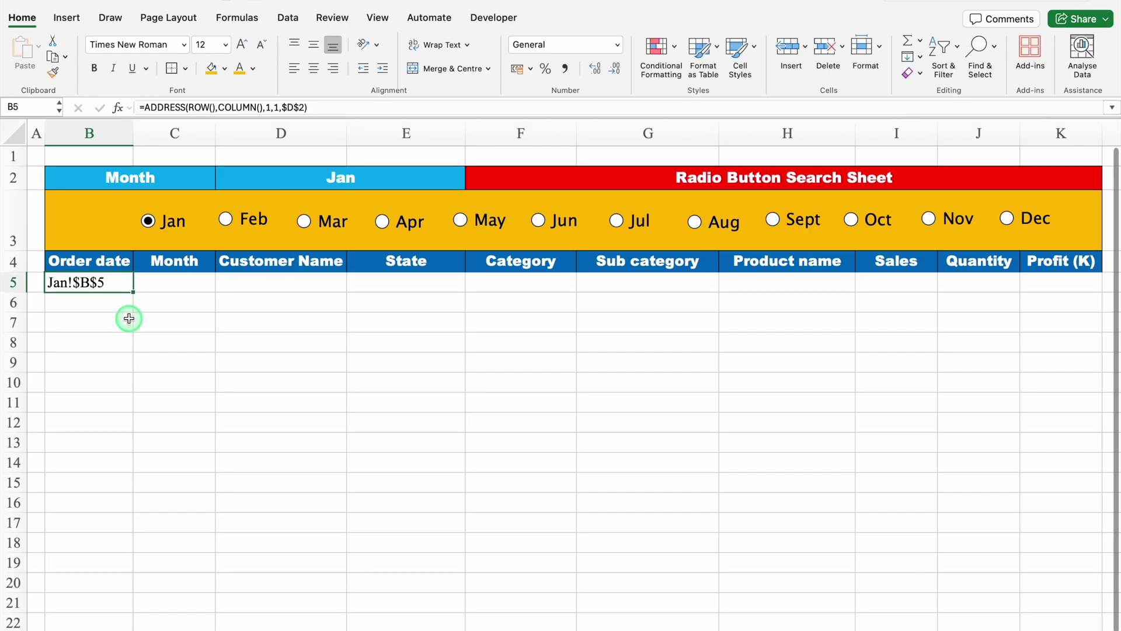
Change B5 to =INDIRECT(ADDRESS(ROW(),COLUMN(),1,1,$D$2)) so it returns 45660 from Jan.
{"action": "double_click", "coordinate": [119, 283]}
{"action": "left_click", "coordinate": [53, 282]}
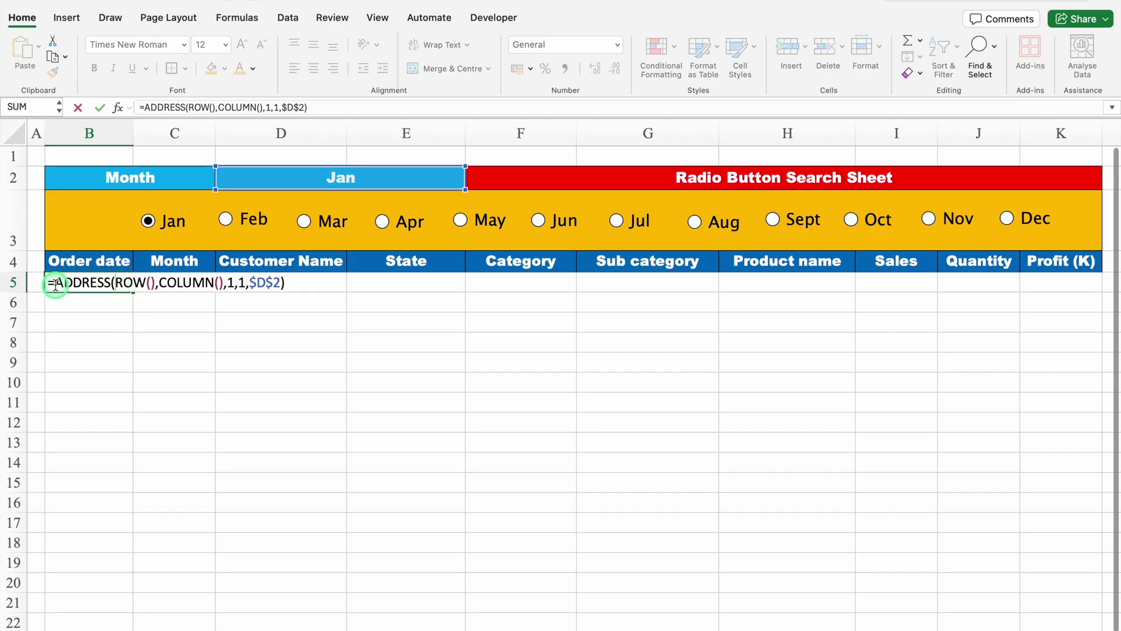
{"action": "type", "text": "IND"}
{"action": "double_click", "coordinate": [108, 355]}
{"action": "left_click", "coordinate": [348, 283]}
{"action": "type", "text": ")"}
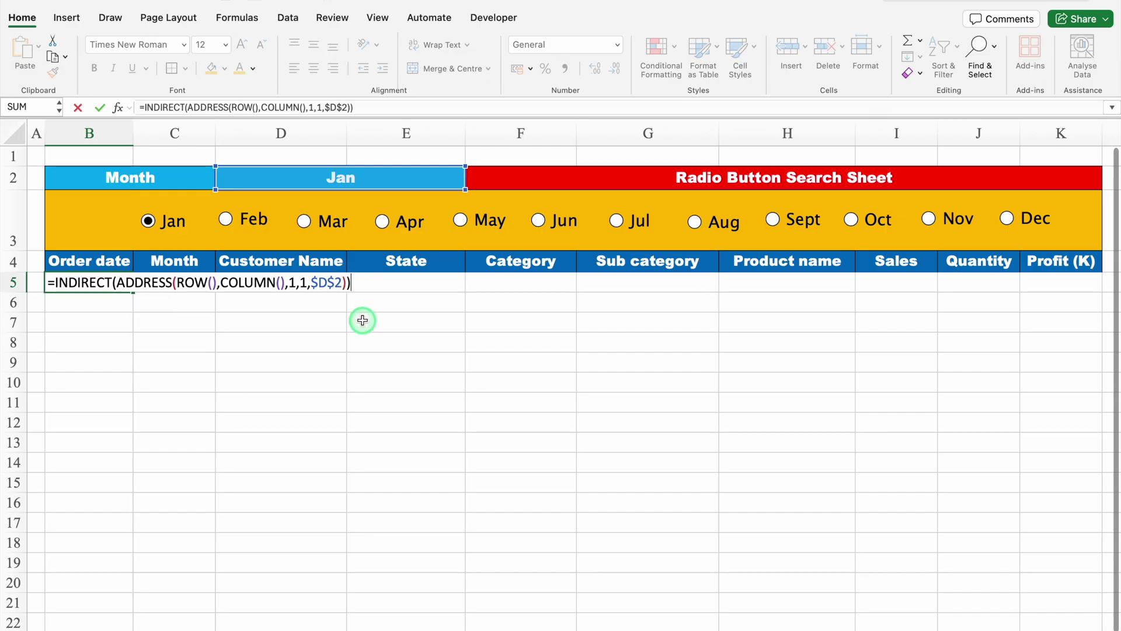
{"action": "key", "text": "Return"}
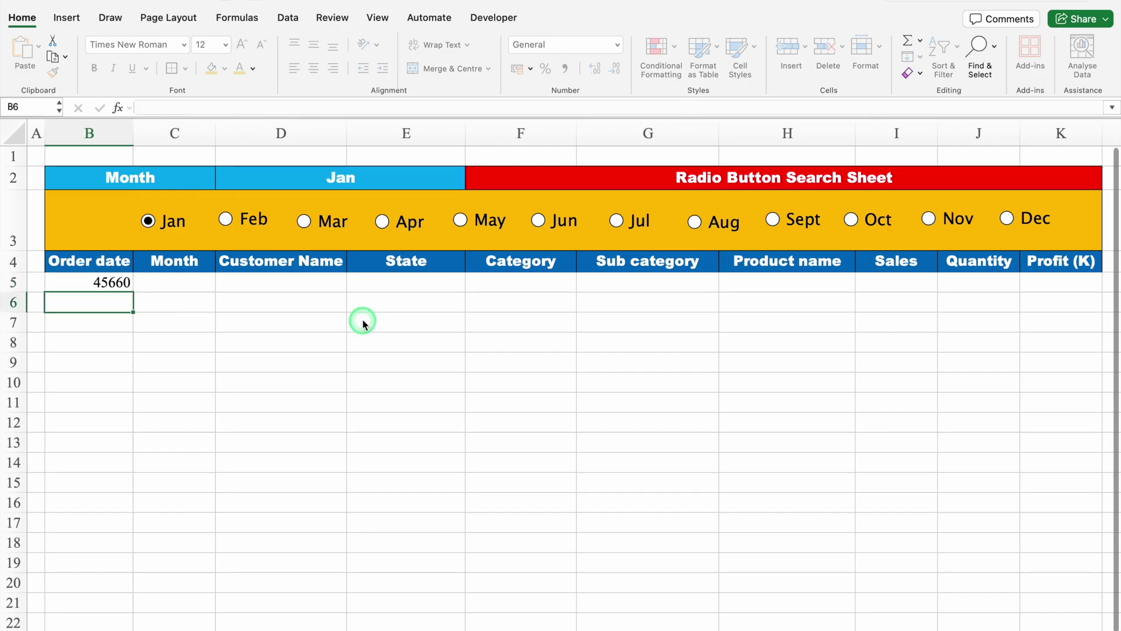
{"action": "left_click", "coordinate": [116, 283]}
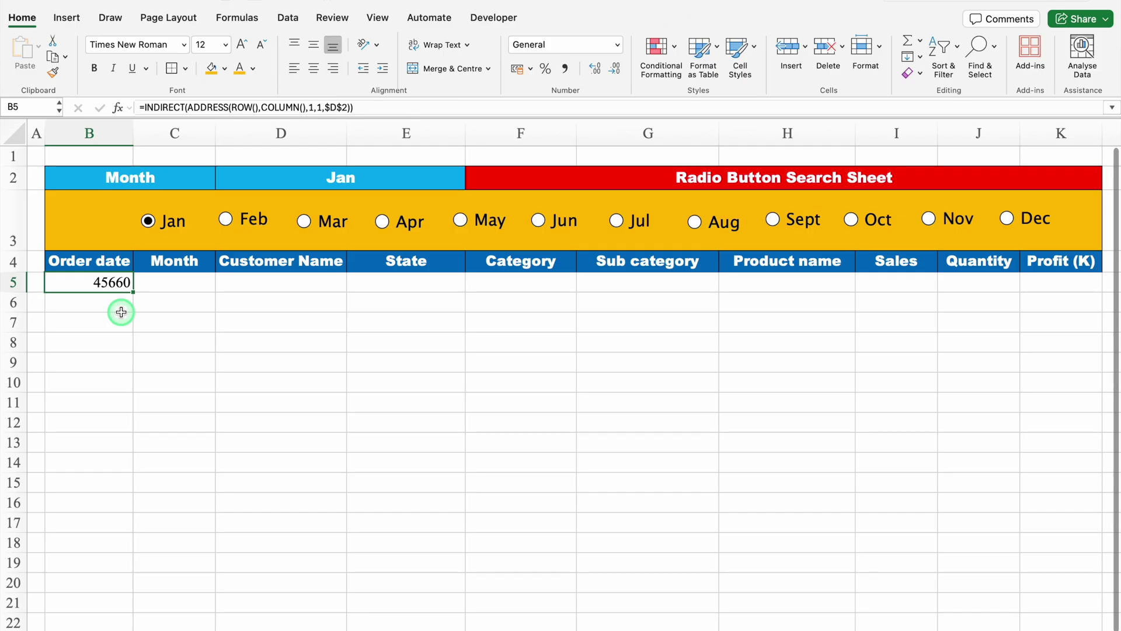
Format B5 with the 14-Mar-12 date style and centre it, showing 3-Jan-25.
{"action": "key", "text": "super+1"}
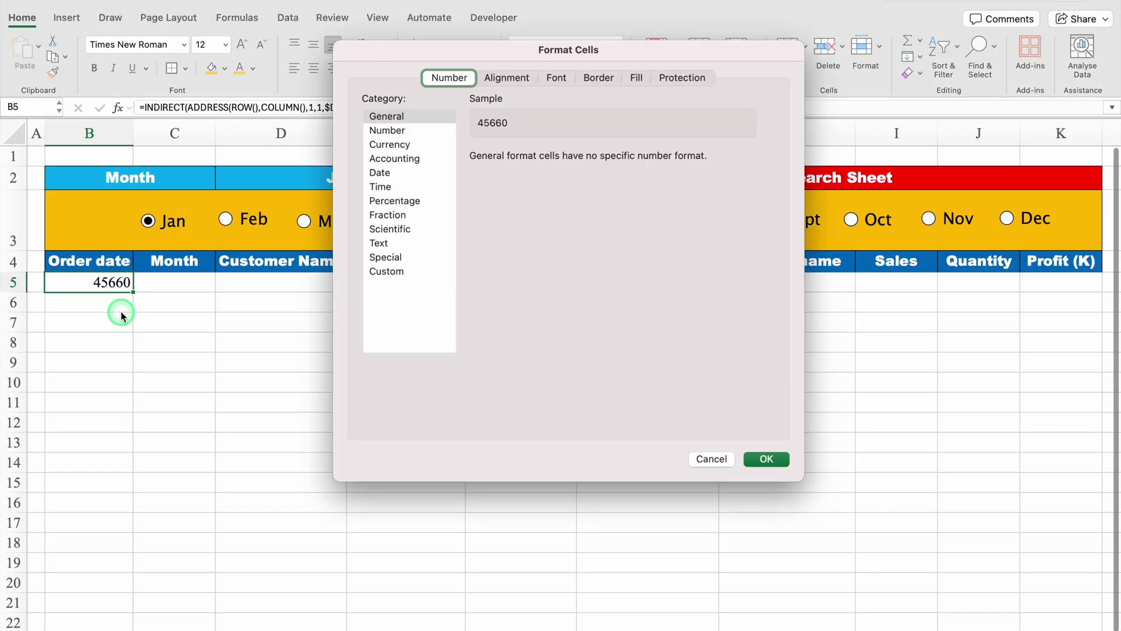
{"action": "left_click", "coordinate": [385, 176]}
{"action": "left_click", "coordinate": [508, 248]}
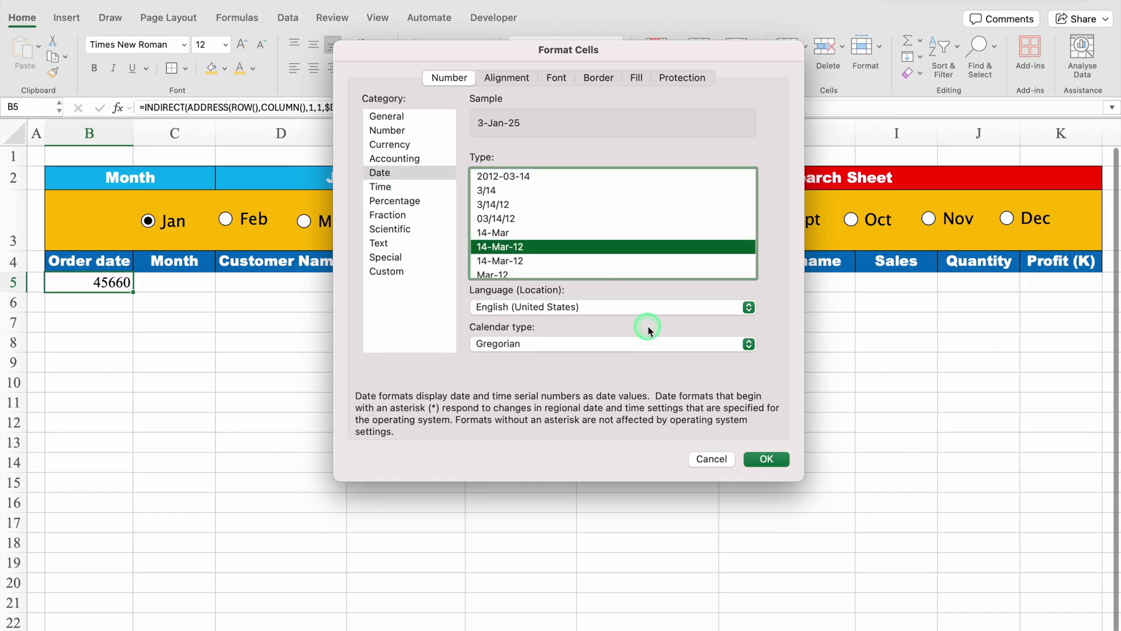
{"action": "left_click", "coordinate": [767, 459]}
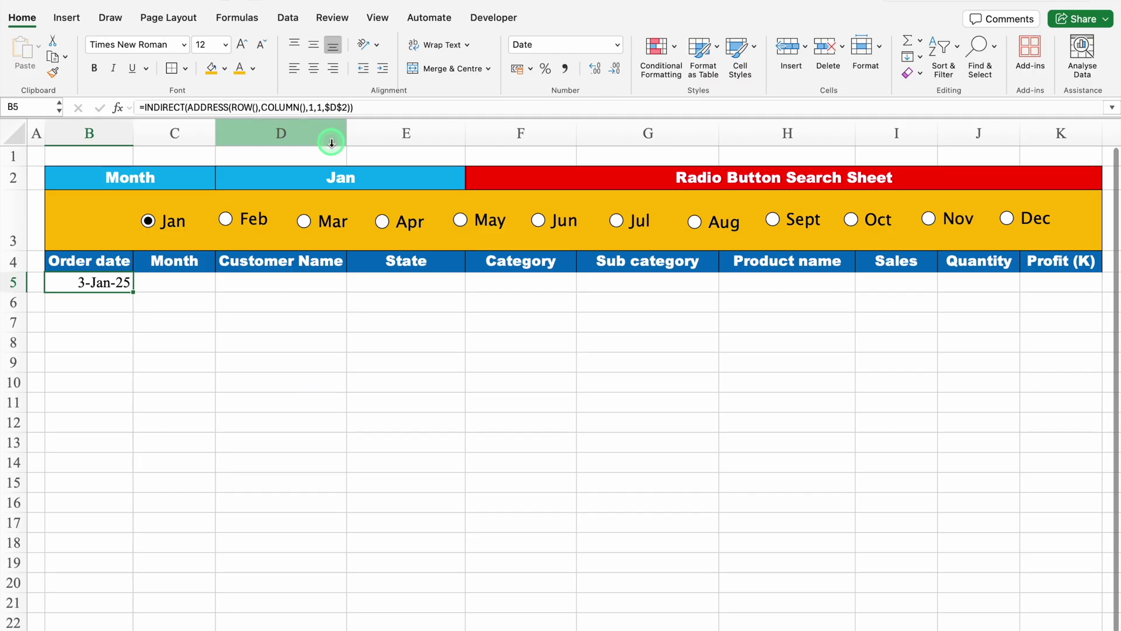
{"action": "left_click", "coordinate": [314, 75]}
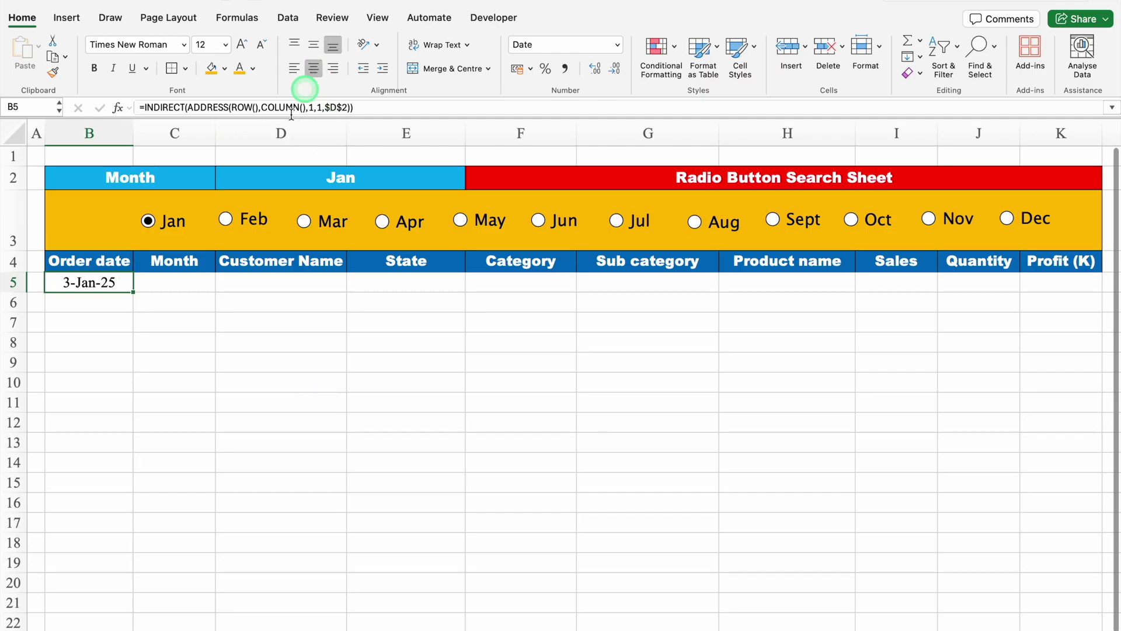
Copy B5's formula into C5, set C5 to General, and extend it along row 5.
{"action": "left_click_drag", "start_coordinate": [133, 292], "coordinate": [188, 290]}
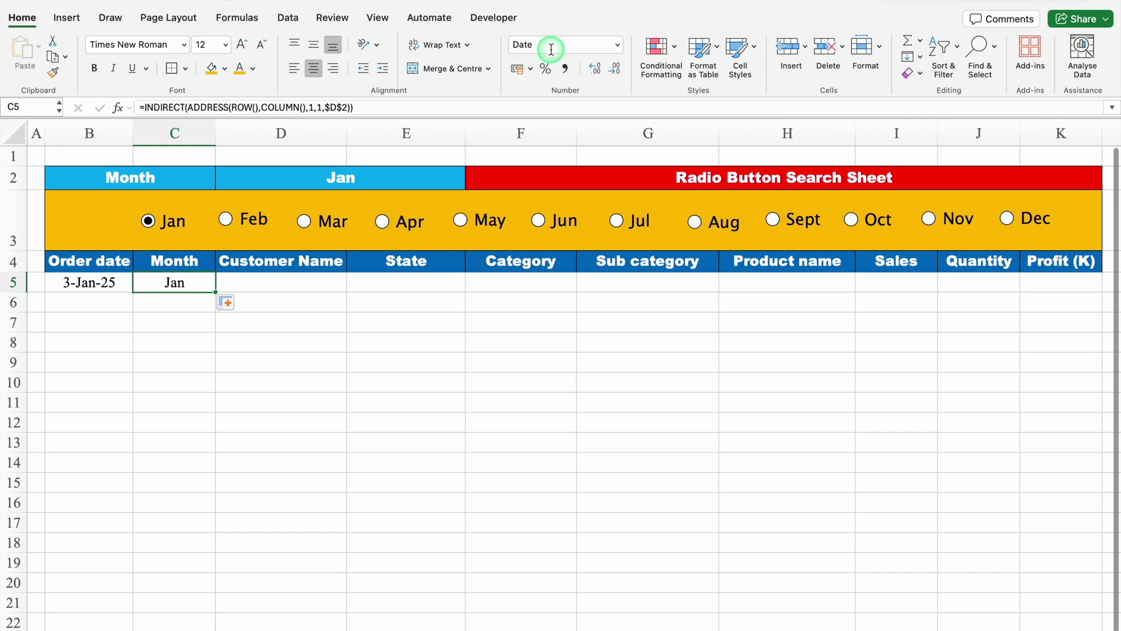
{"action": "left_click", "coordinate": [618, 45]}
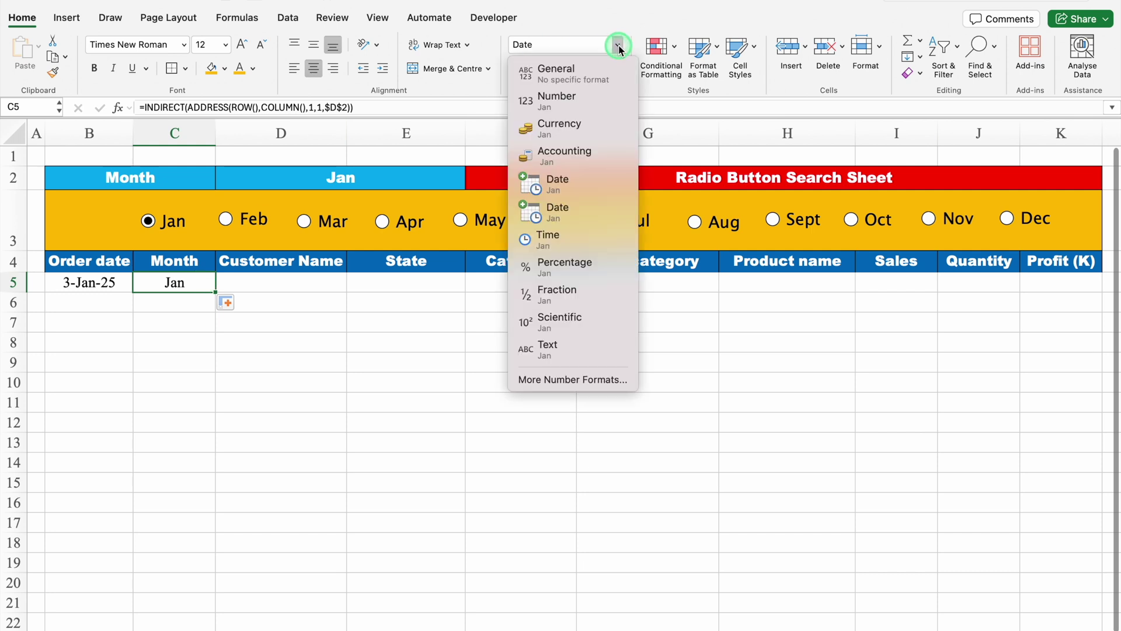
{"action": "left_click", "coordinate": [577, 72]}
{"action": "left_click_drag", "start_coordinate": [216, 292], "coordinate": [1071, 288]}
Complete row 5 through K5, give B5:K5 all borders, and fill down to row 100.
{"action": "left_click", "coordinate": [108, 275]}
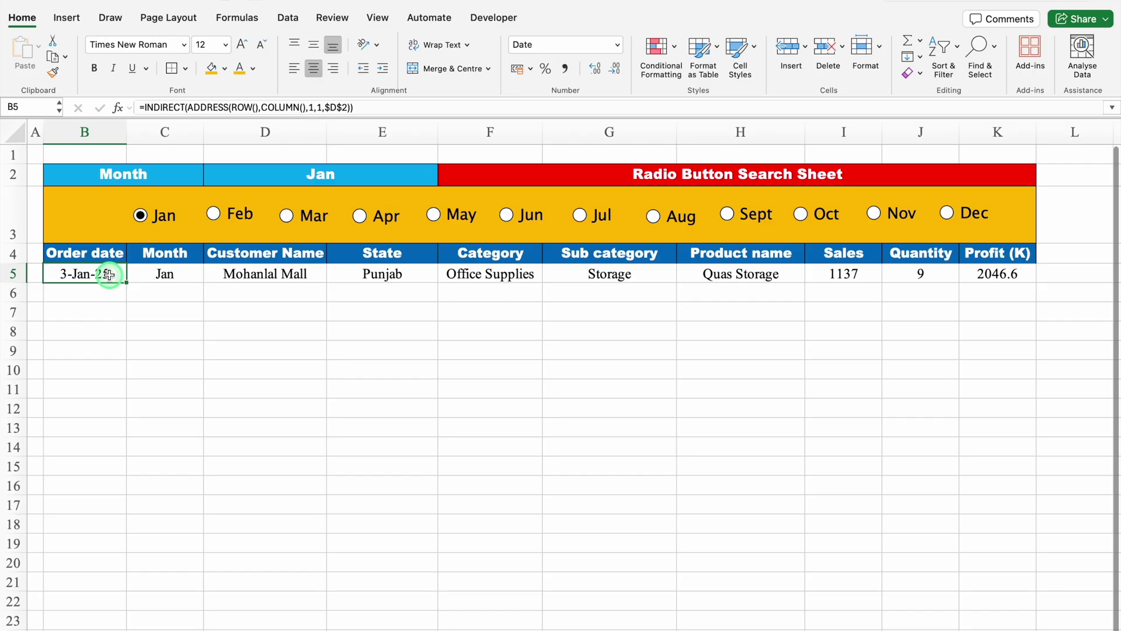
{"action": "key", "text": "ctrl+shift+Right"}
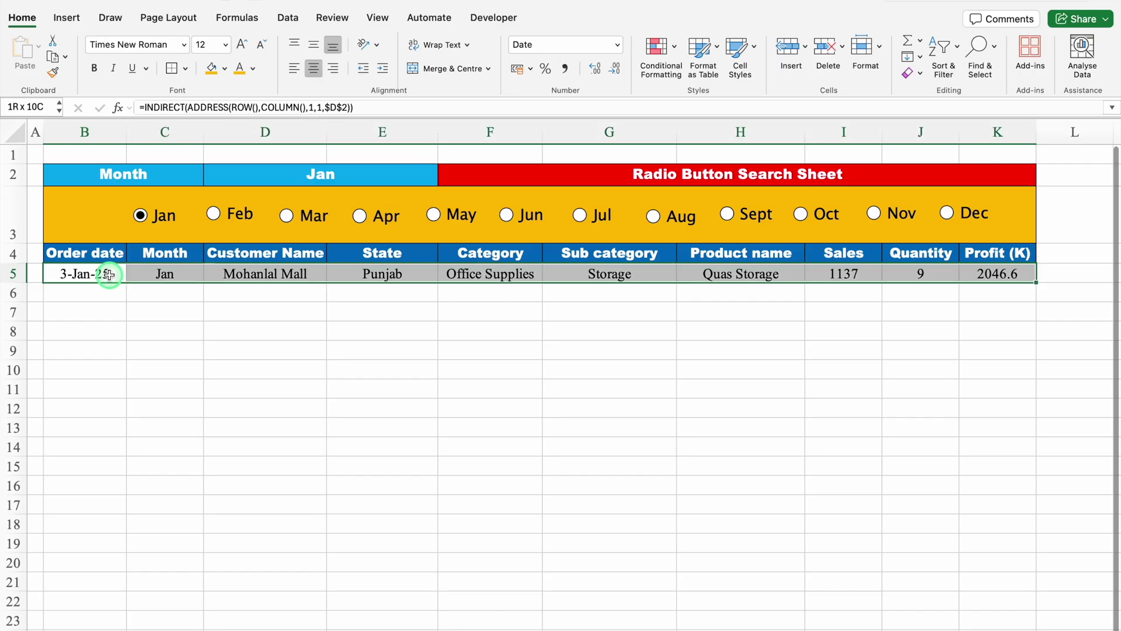
{"action": "left_click", "coordinate": [177, 74]}
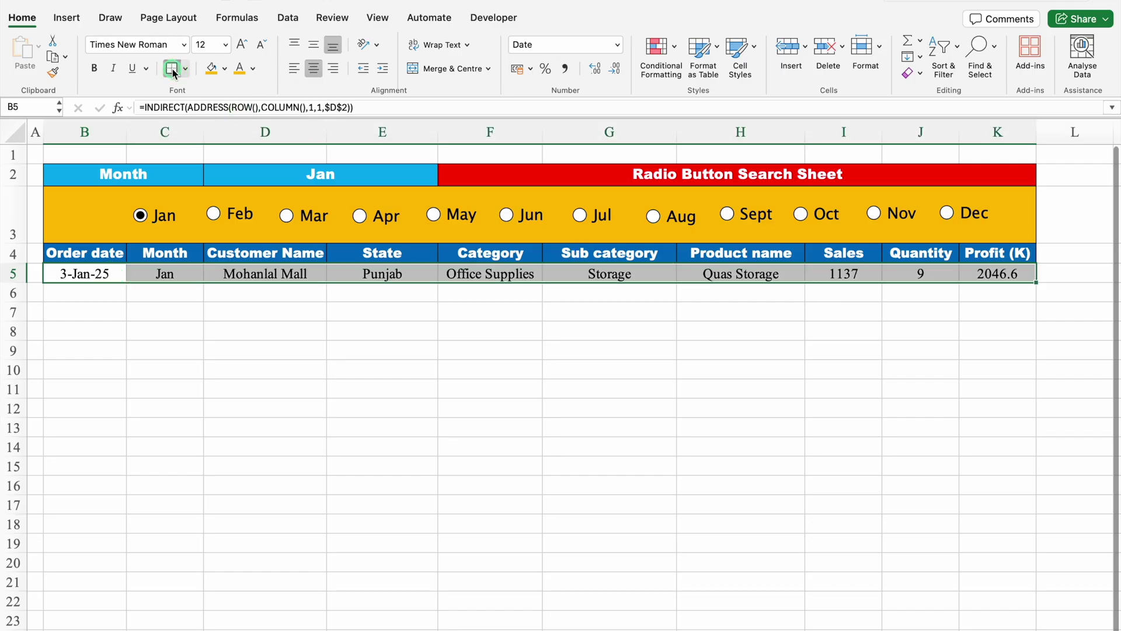
{"action": "left_click_drag", "start_coordinate": [1037, 283], "coordinate": [1056, 388]}
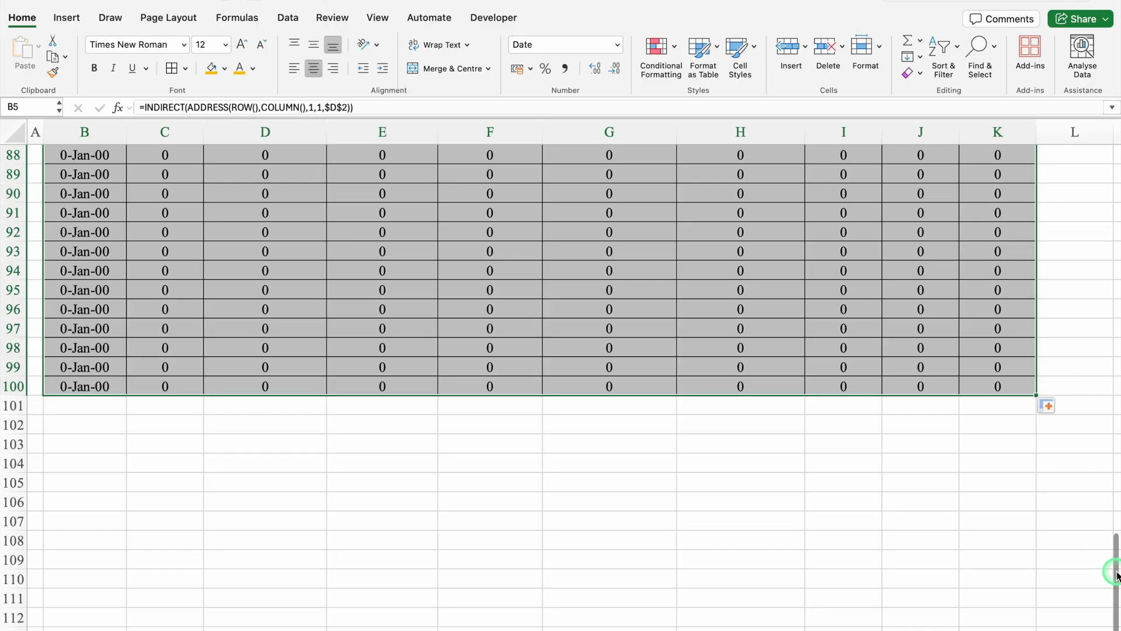
{"action": "left_click_drag", "start_coordinate": [1116, 575], "coordinate": [1117, 149]}
Left-align the Customer Name through Product name columns, D4:H100.
{"action": "left_click", "coordinate": [283, 253]}
{"action": "left_click_drag", "start_coordinate": [283, 253], "coordinate": [741, 255]}
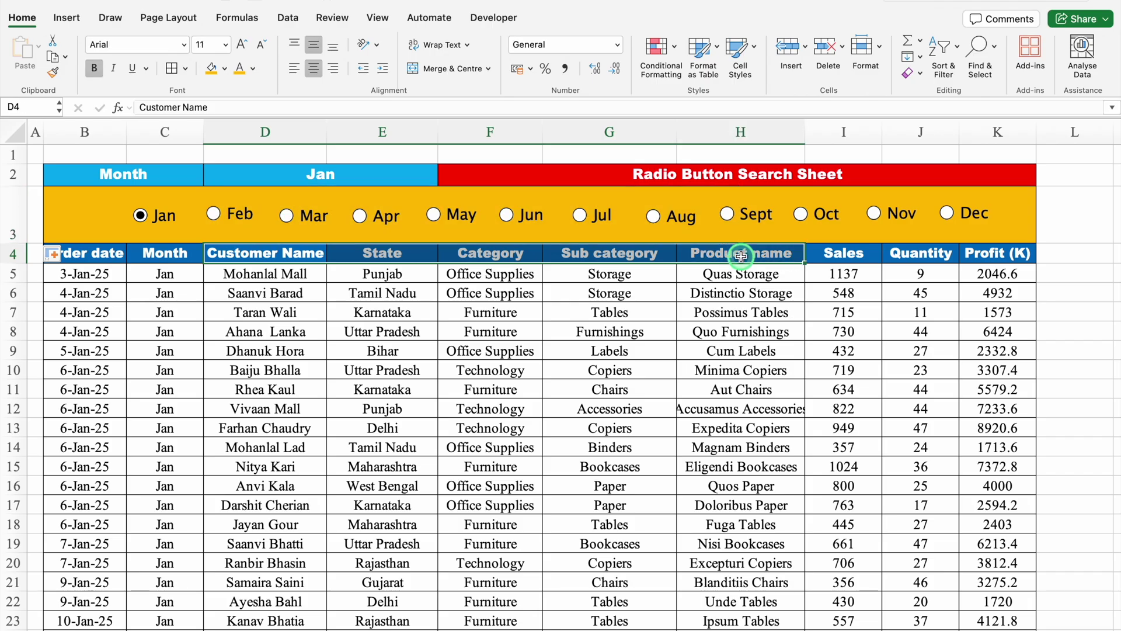
{"action": "key", "text": "ctrl+shift+Down"}
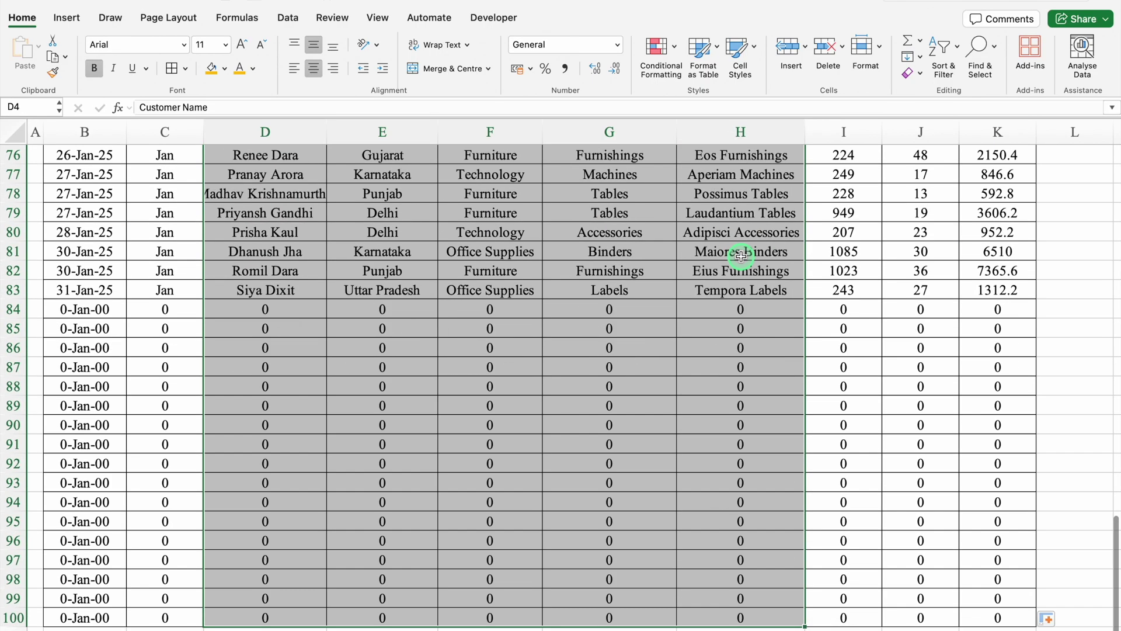
{"action": "left_click", "coordinate": [295, 68]}
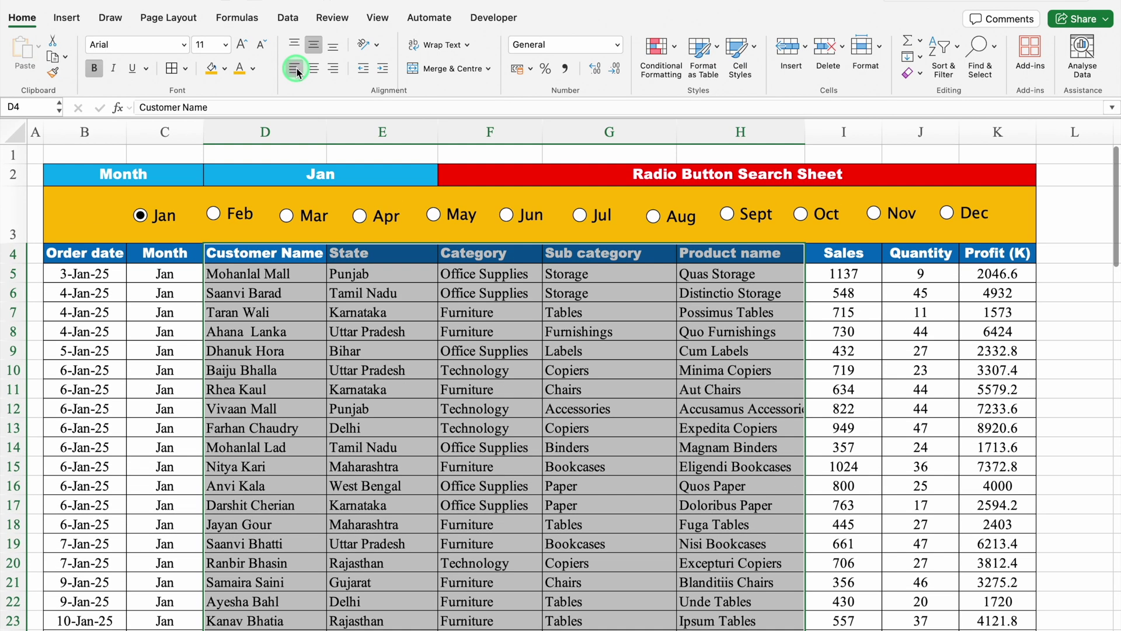
{"action": "left_click", "coordinate": [141, 216]}
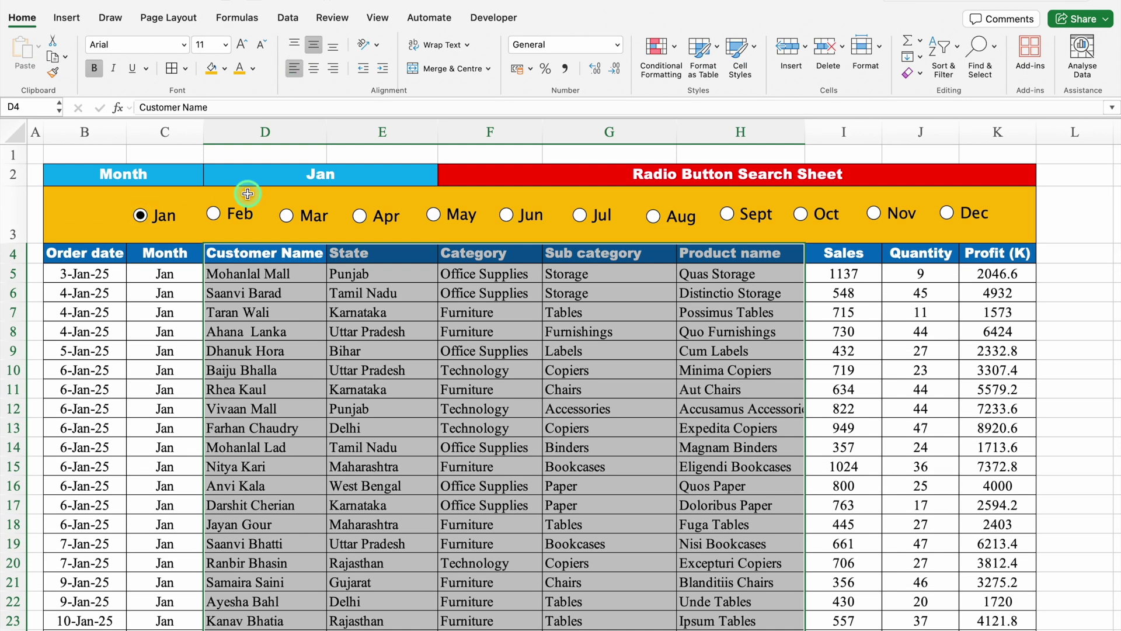
Wrap B5's INDIRECT(ADDRESS(...)) lookup in an IF returning "" for empty cells, then copy to C5.
{"action": "left_click", "coordinate": [101, 274]}
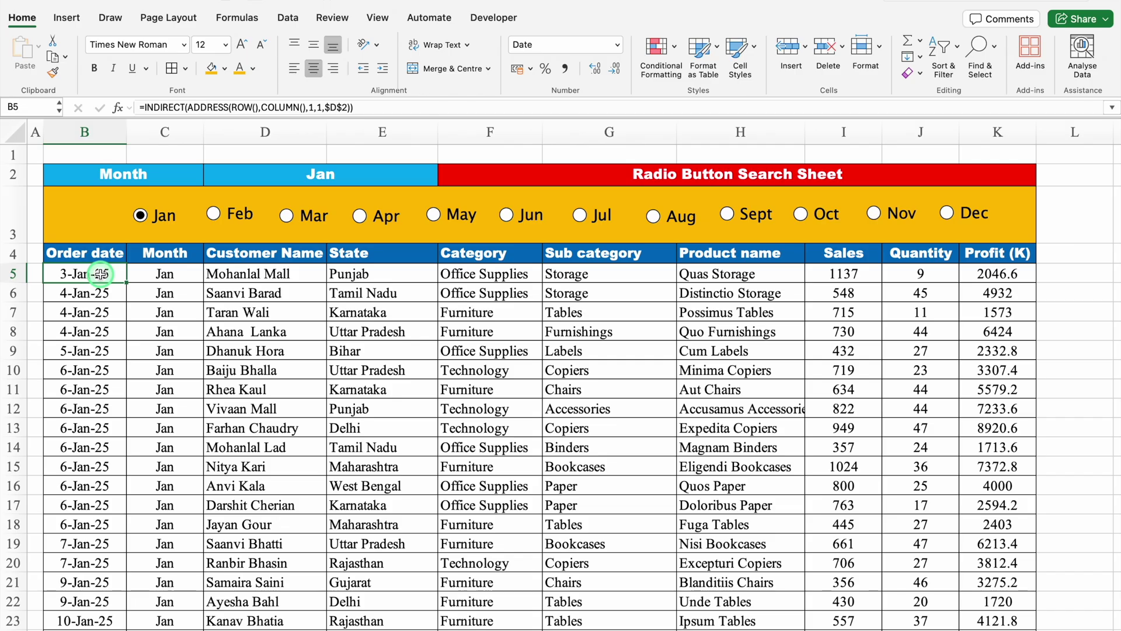
{"action": "left_click_drag", "start_coordinate": [353, 107], "coordinate": [145, 104]}
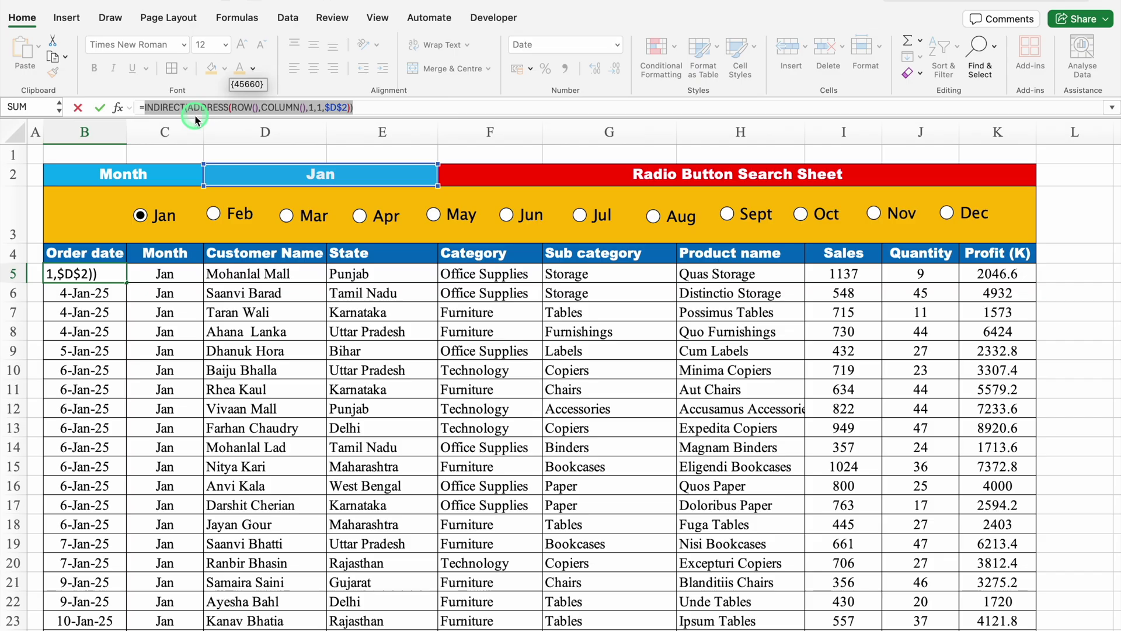
{"action": "key", "text": "super+c"}
{"action": "left_click", "coordinate": [144, 107]}
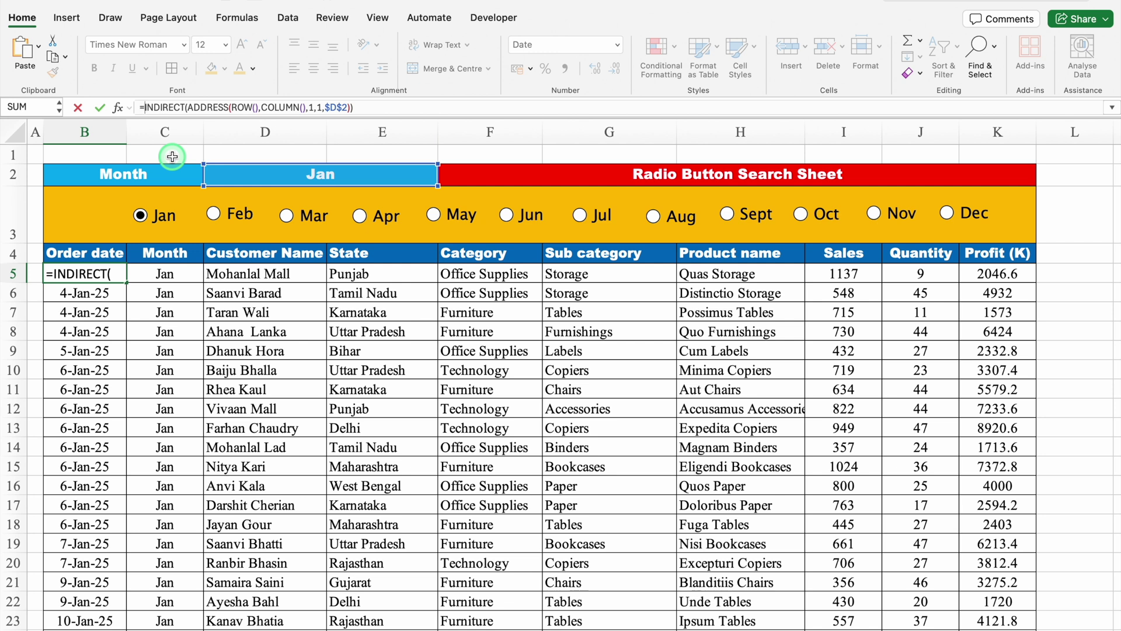
{"action": "type", "text": "IF("}
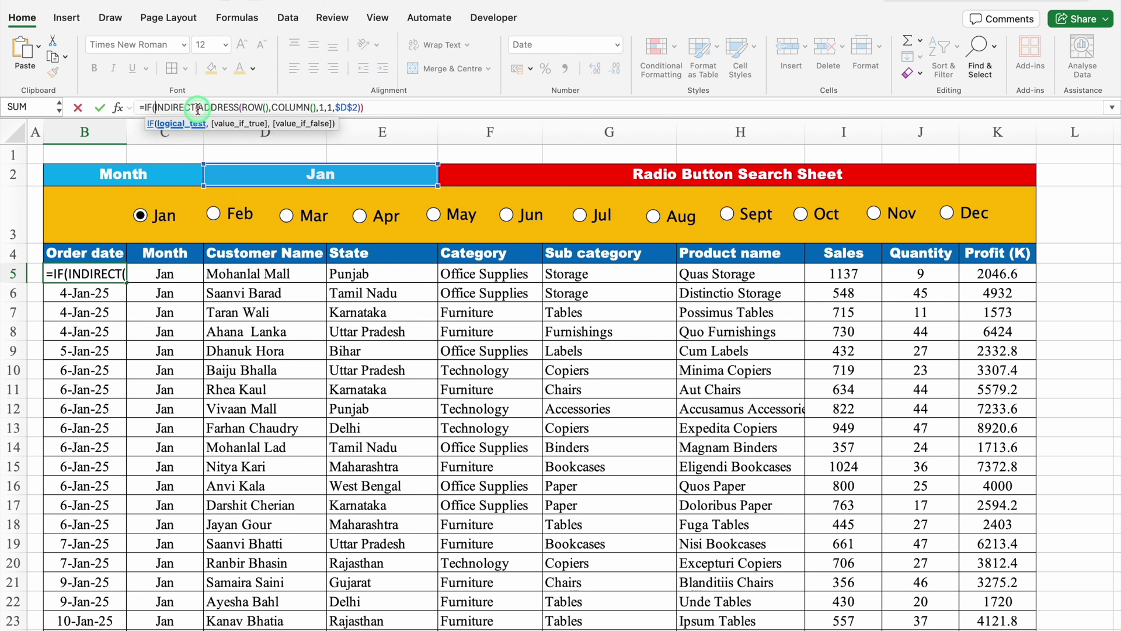
{"action": "left_click", "coordinate": [372, 108]}
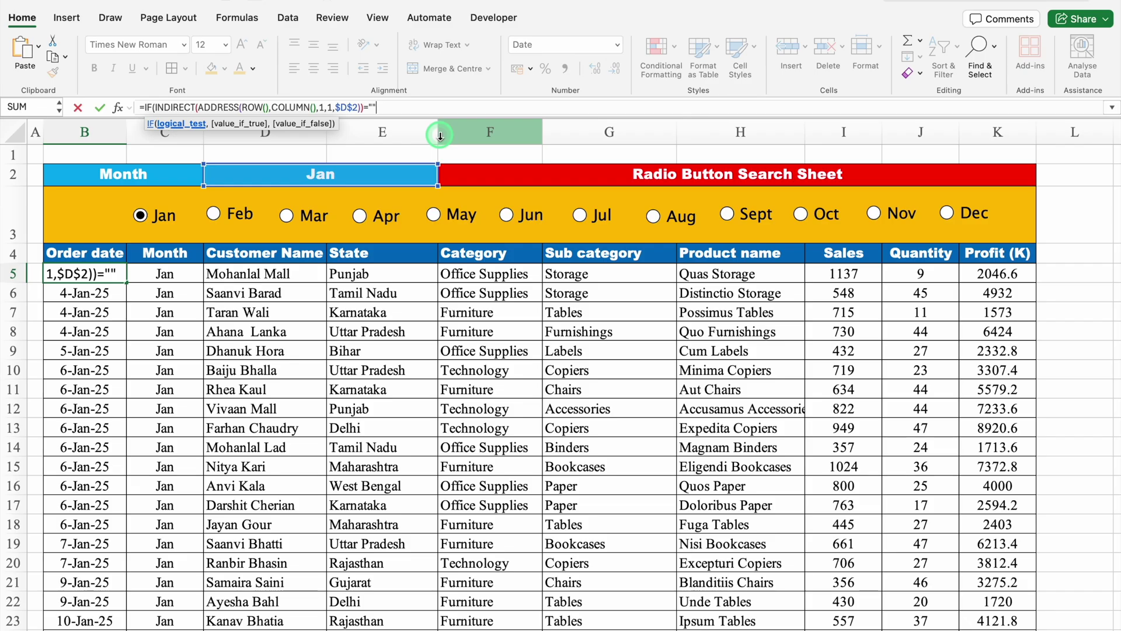
{"action": "type", "text": ","}
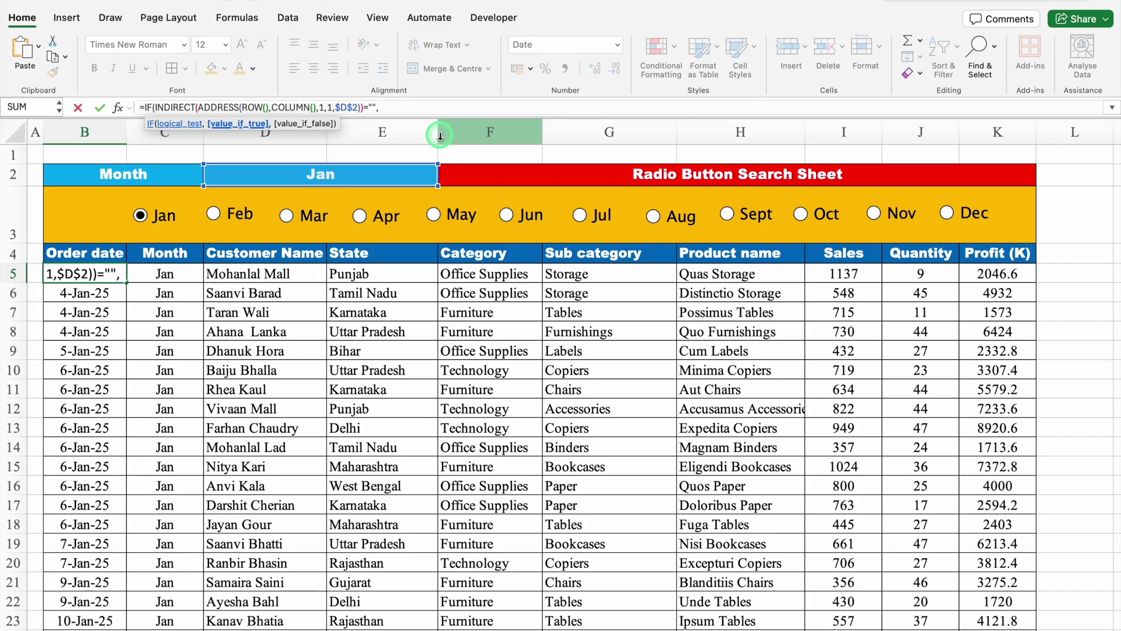
{"action": "type", "text": "\"\","}
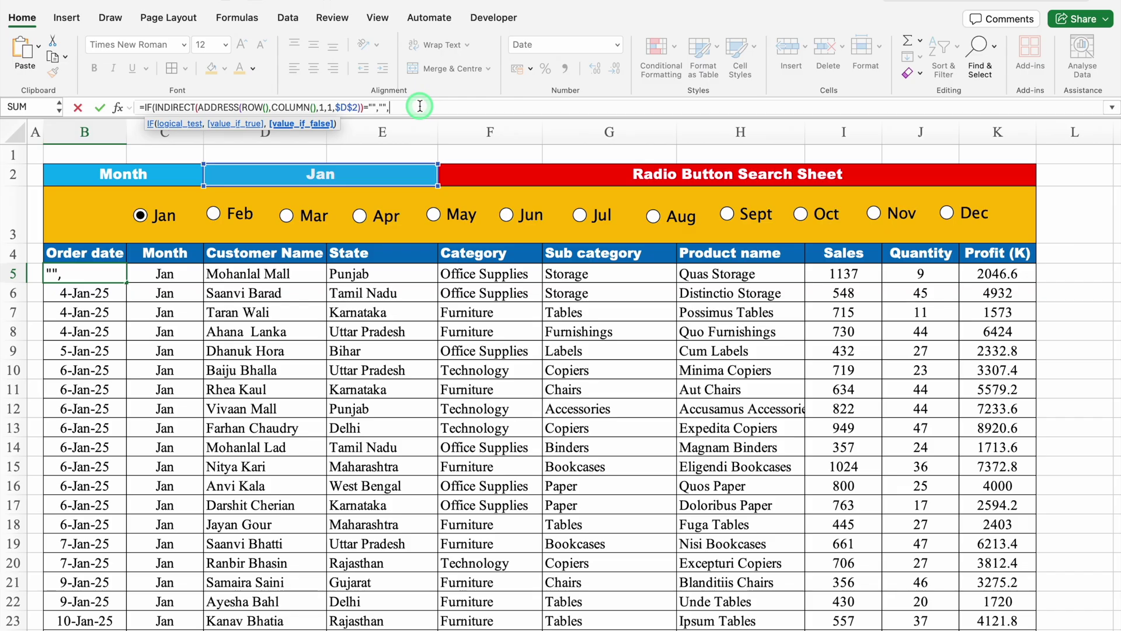
{"action": "key", "text": "super+v"}
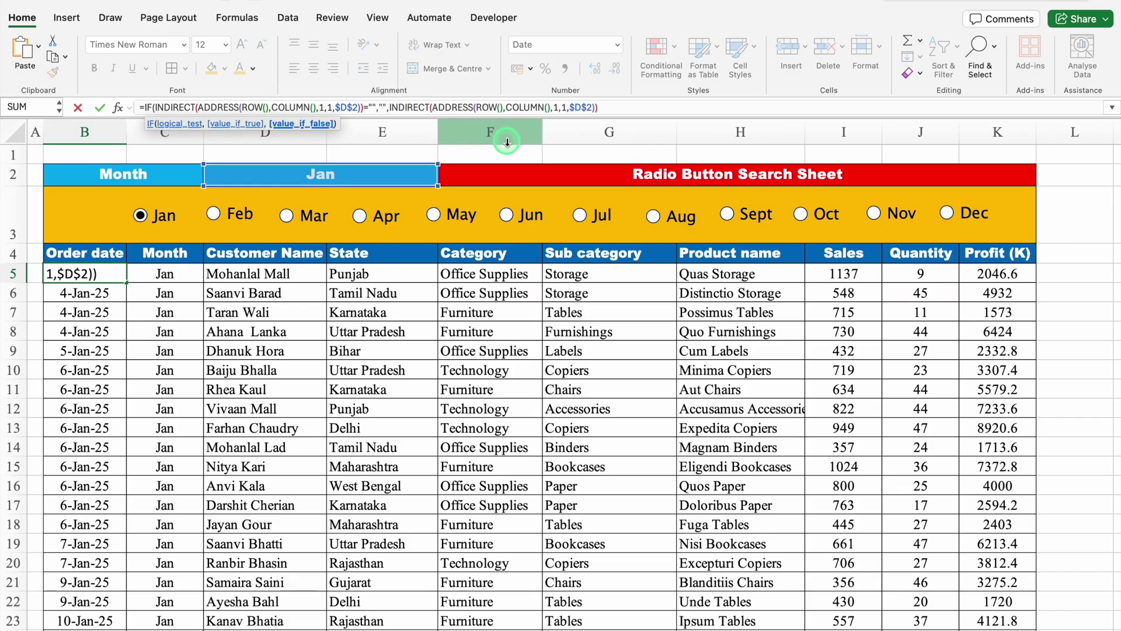
{"action": "type", "text": ")"}
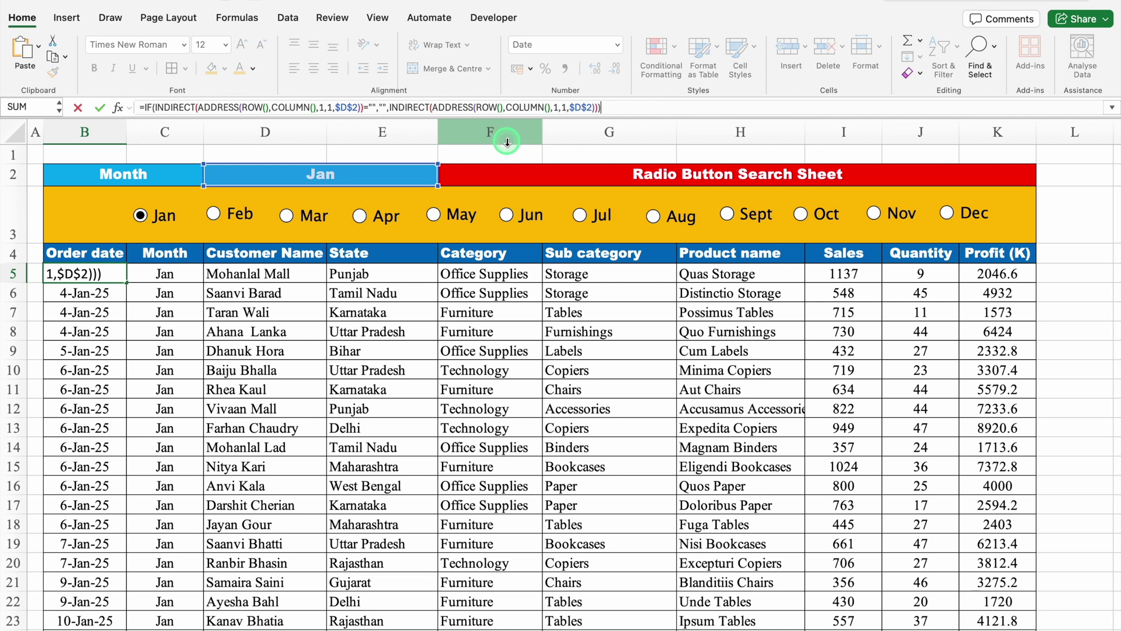
{"action": "key", "text": "Return"}
{"action": "left_click", "coordinate": [119, 276]}
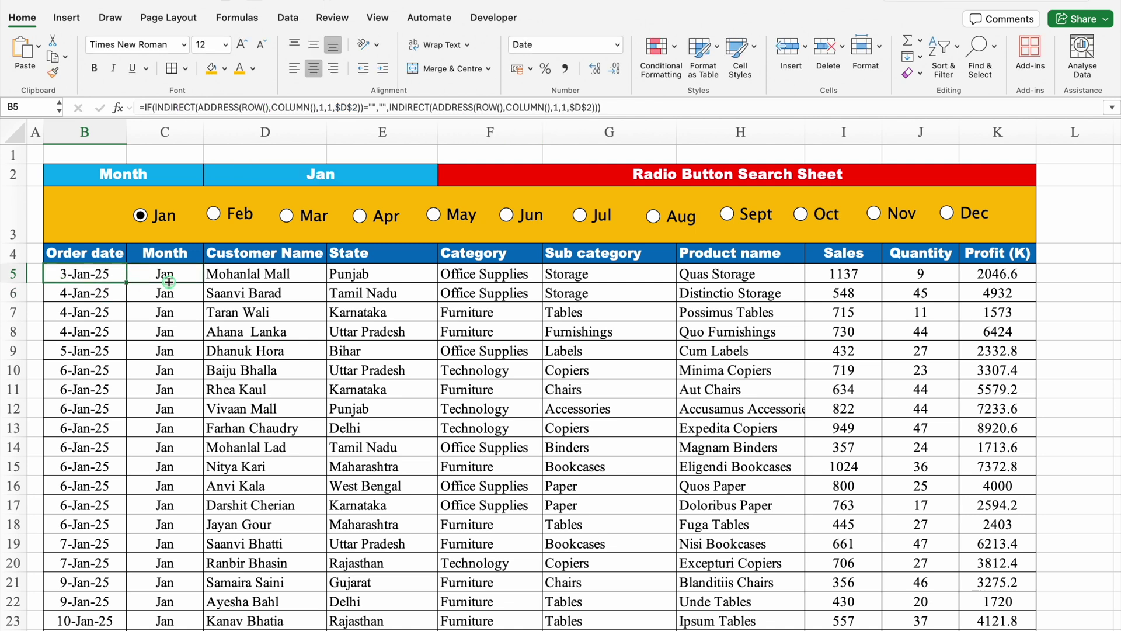
{"action": "left_click_drag", "start_coordinate": [169, 281], "coordinate": [183, 274]}
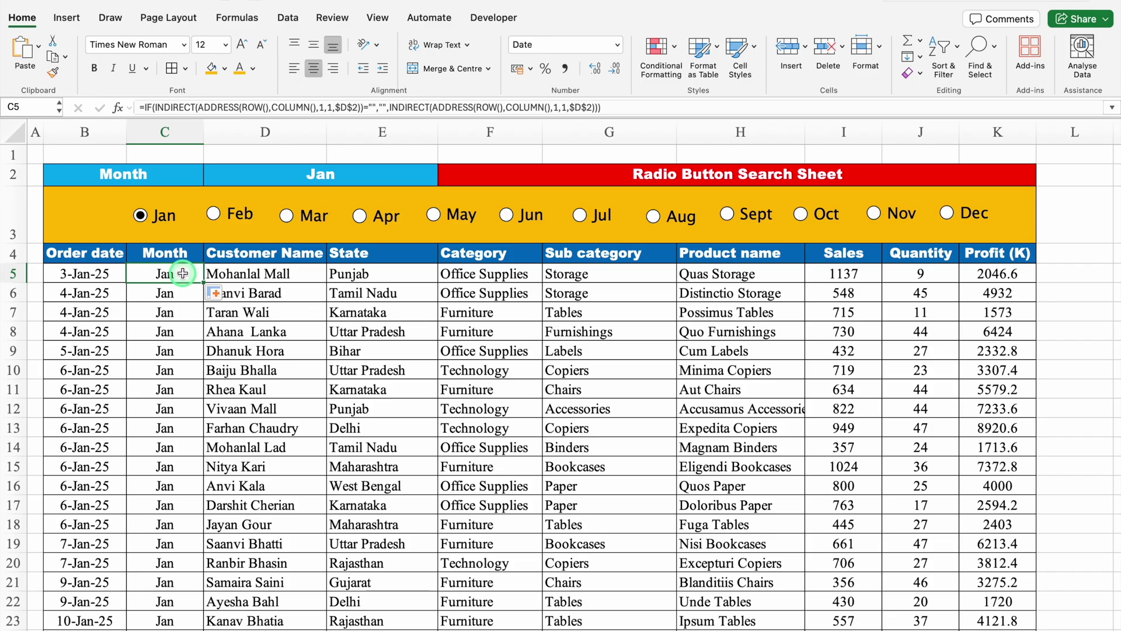
Set C5 to General, copy the formula across to K5, and remove K5's decimal.
{"action": "left_click", "coordinate": [618, 45]}
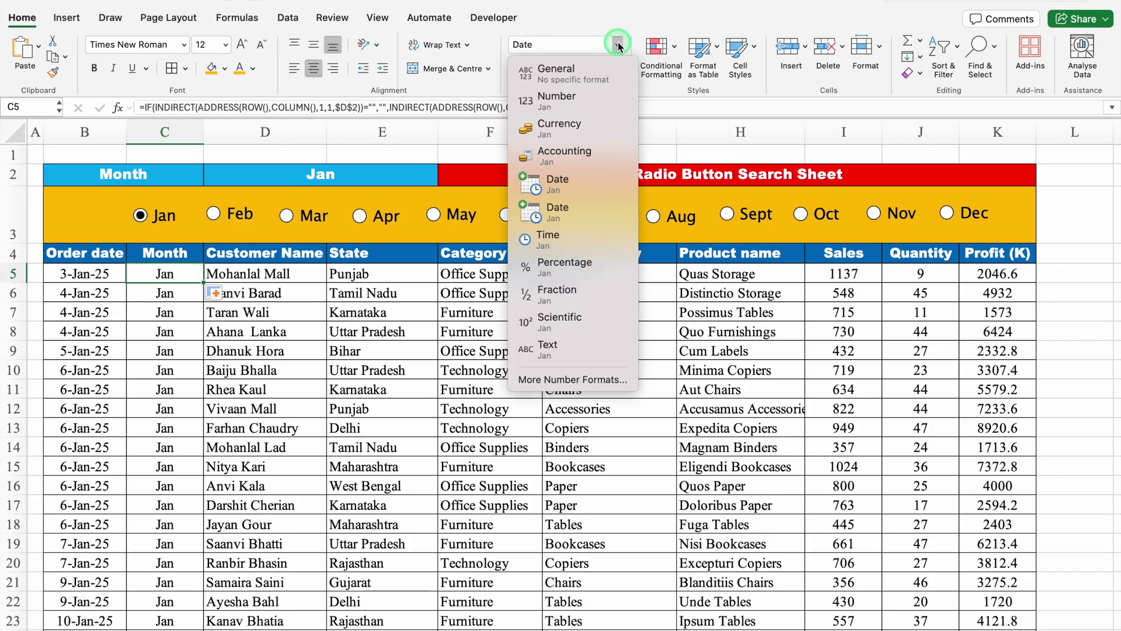
{"action": "left_click", "coordinate": [555, 71]}
{"action": "left_click_drag", "start_coordinate": [283, 278], "coordinate": [1016, 289]}
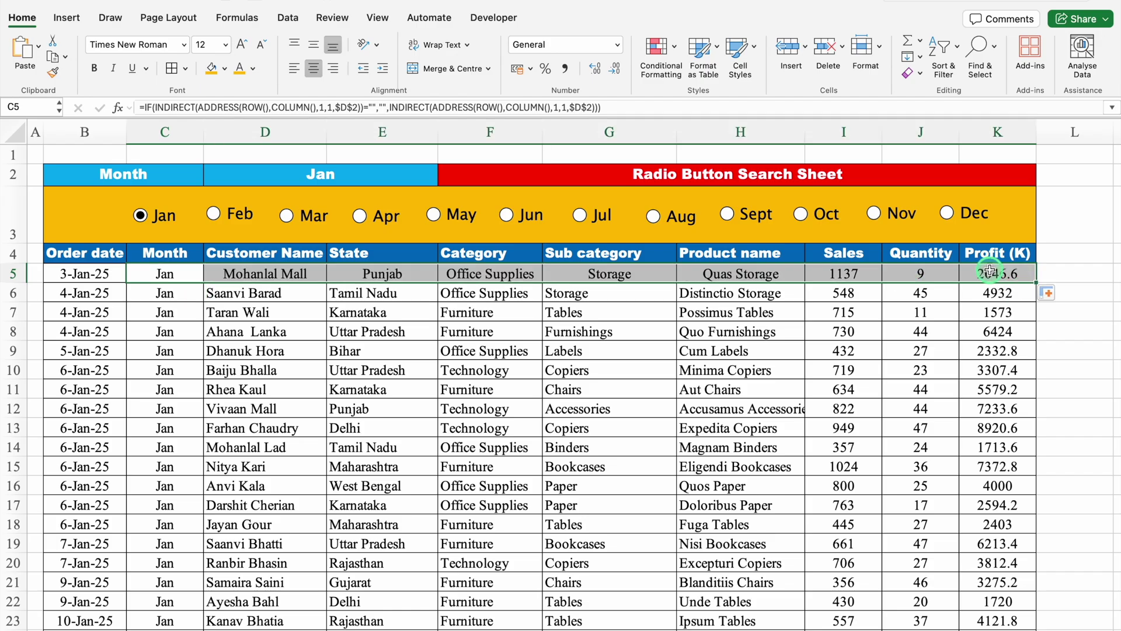
{"action": "left_click", "coordinate": [991, 271]}
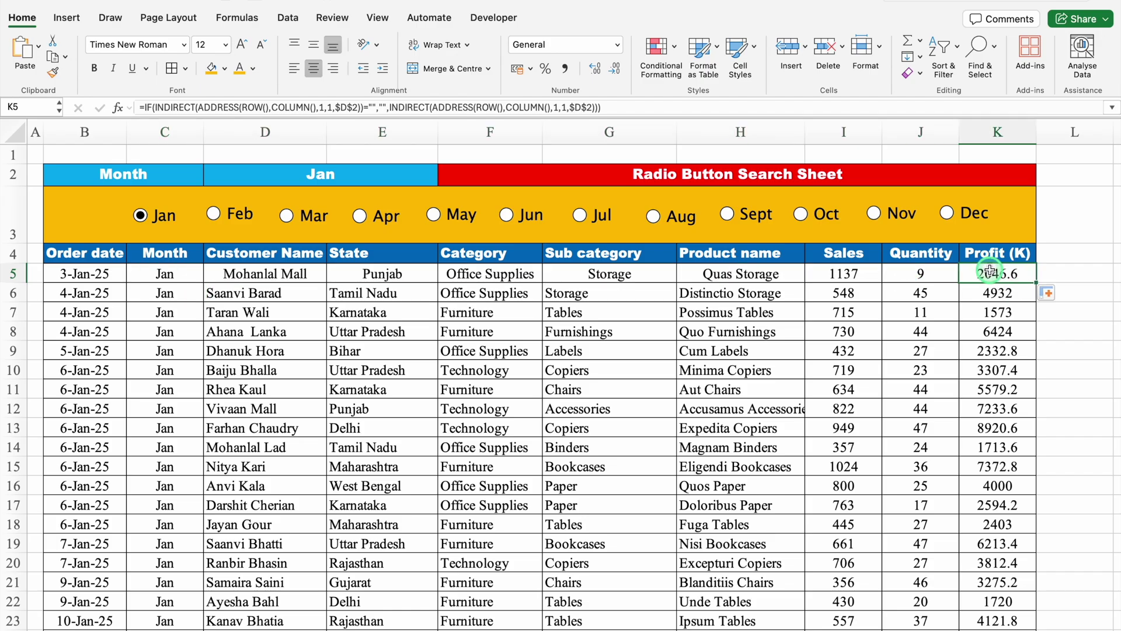
{"action": "left_click", "coordinate": [616, 69]}
Fill the B5:K5 formulas down the table to row 192.
{"action": "left_click", "coordinate": [108, 273]}
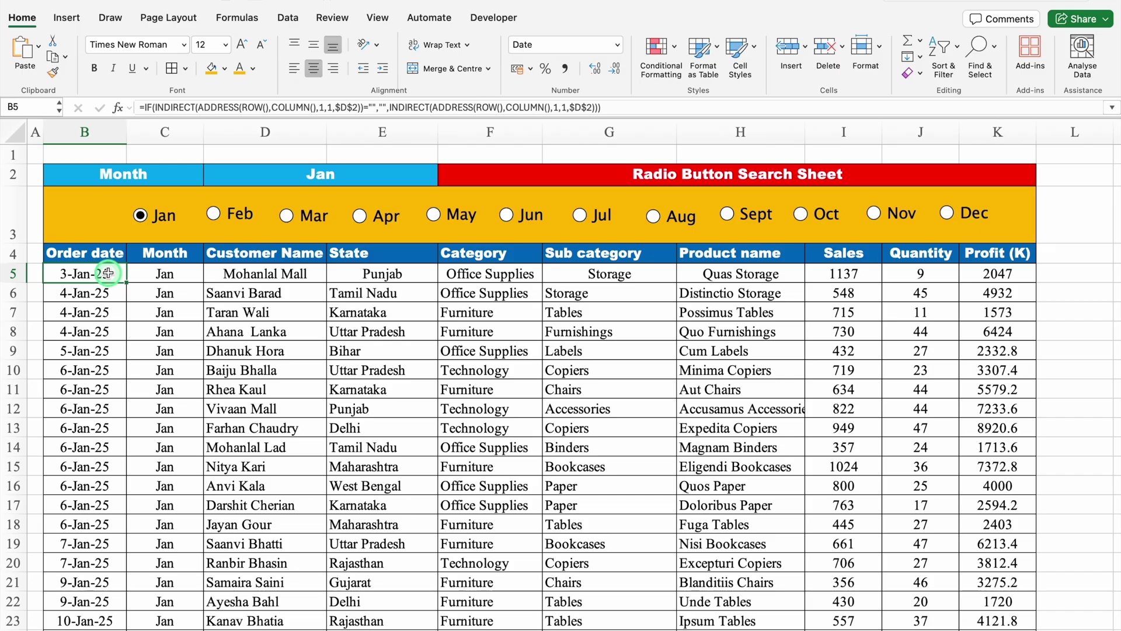
{"action": "key", "text": "ctrl+shift+Right"}
{"action": "mouse_move", "coordinate": [1036, 283]}
{"action": "left_mouse_down"}
{"action": "mouse_move", "coordinate": [1037, 625]}
{"action": "mouse_move", "coordinate": [1028, 466]}
{"action": "left_mouse_up"}
{"action": "left_click_drag", "start_coordinate": [1113, 581], "coordinate": [1111, 146]}
Widen column D, centre headers D4:G4, and left-align columns D to G.
{"action": "left_click_drag", "start_coordinate": [327, 131], "coordinate": [346, 131]}
{"action": "left_click", "coordinate": [295, 260]}
{"action": "left_click", "coordinate": [294, 266]}
{"action": "left_click_drag", "start_coordinate": [290, 254], "coordinate": [601, 253]}
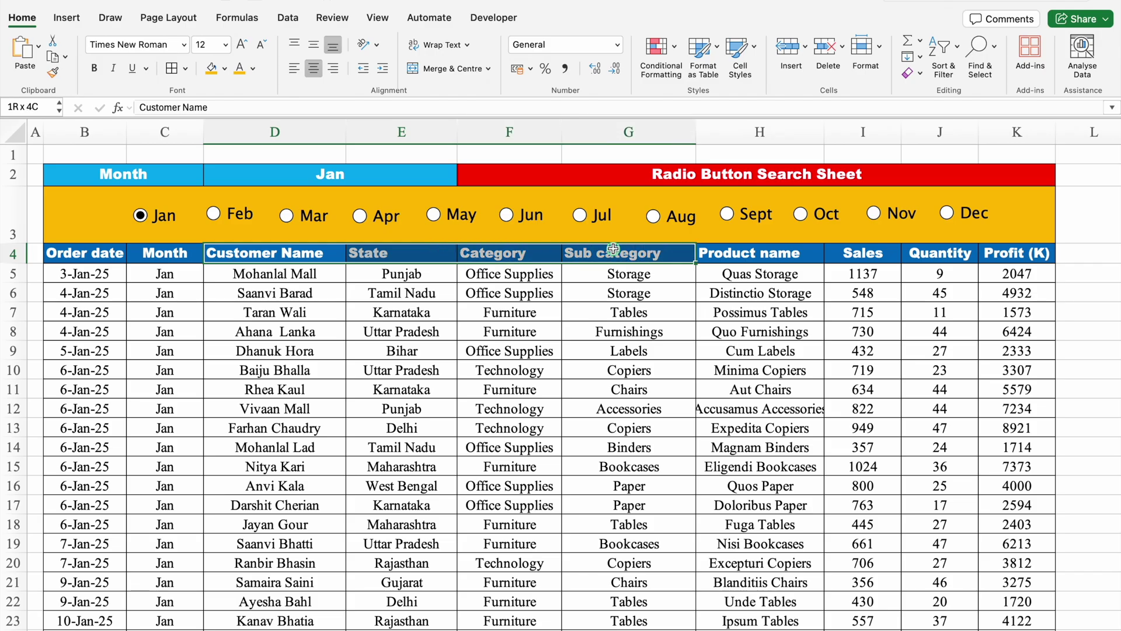
{"action": "left_click", "coordinate": [410, 134]}
{"action": "left_click", "coordinate": [314, 69]}
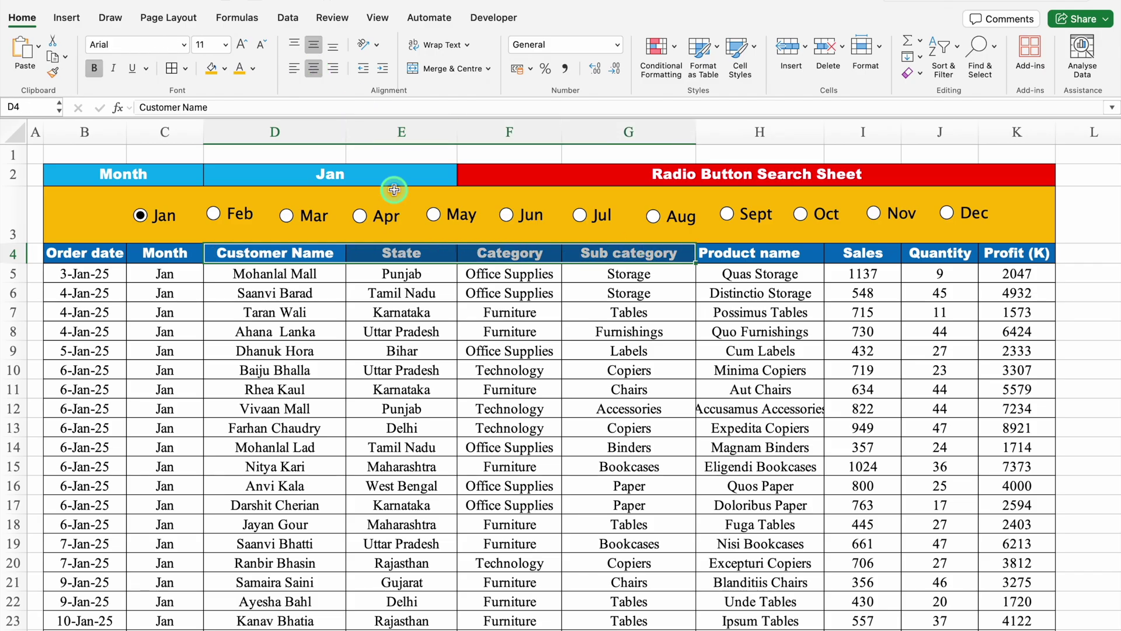
{"action": "key", "text": "ctrl+shift+Down"}
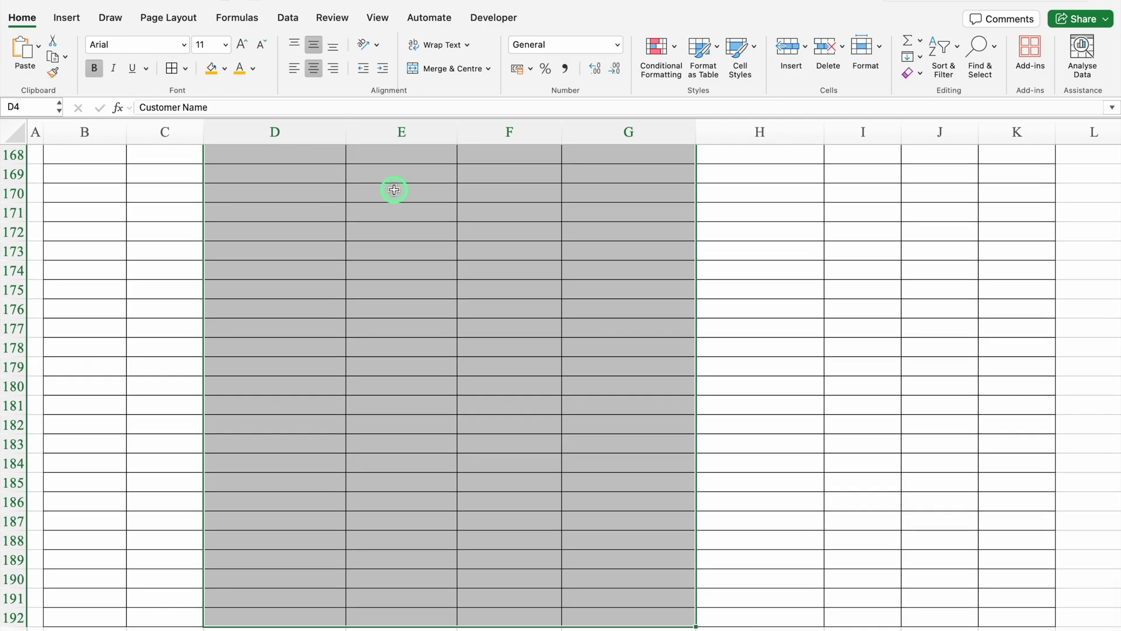
{"action": "left_click", "coordinate": [294, 69]}
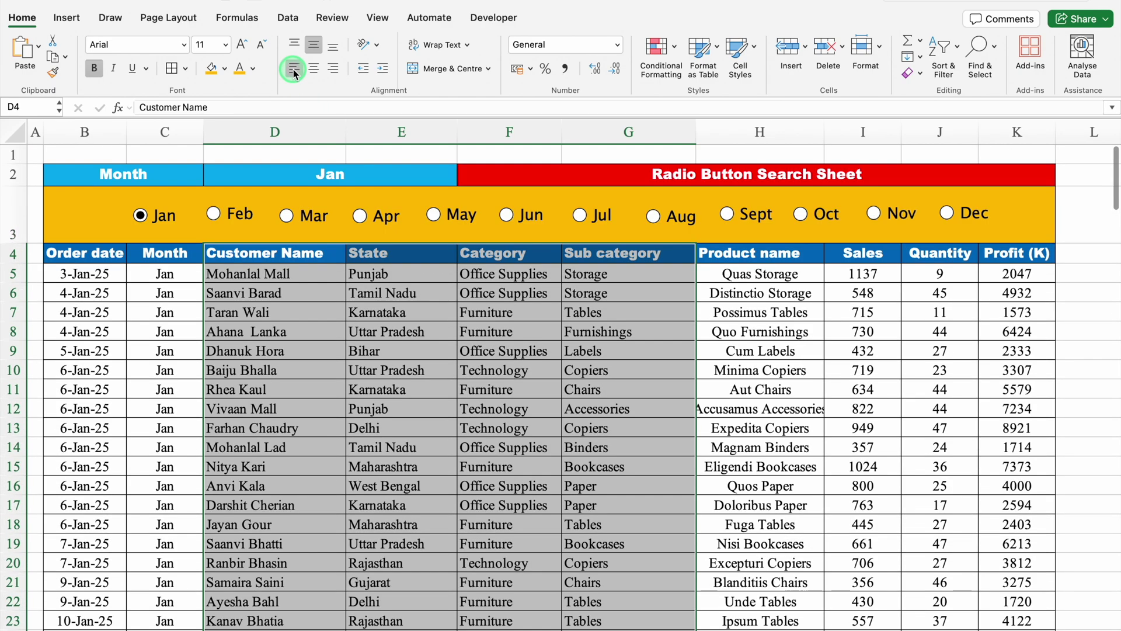
Centre the Product name header, left-align column H, and widen it to fit names.
{"action": "left_click", "coordinate": [751, 253]}
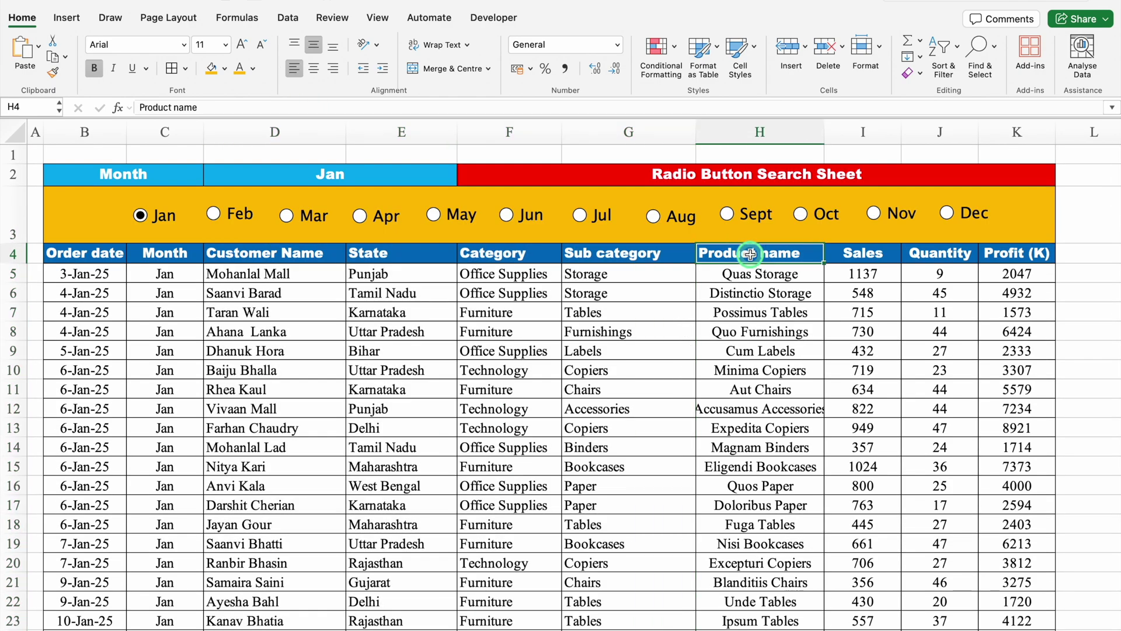
{"action": "left_click", "coordinate": [314, 68]}
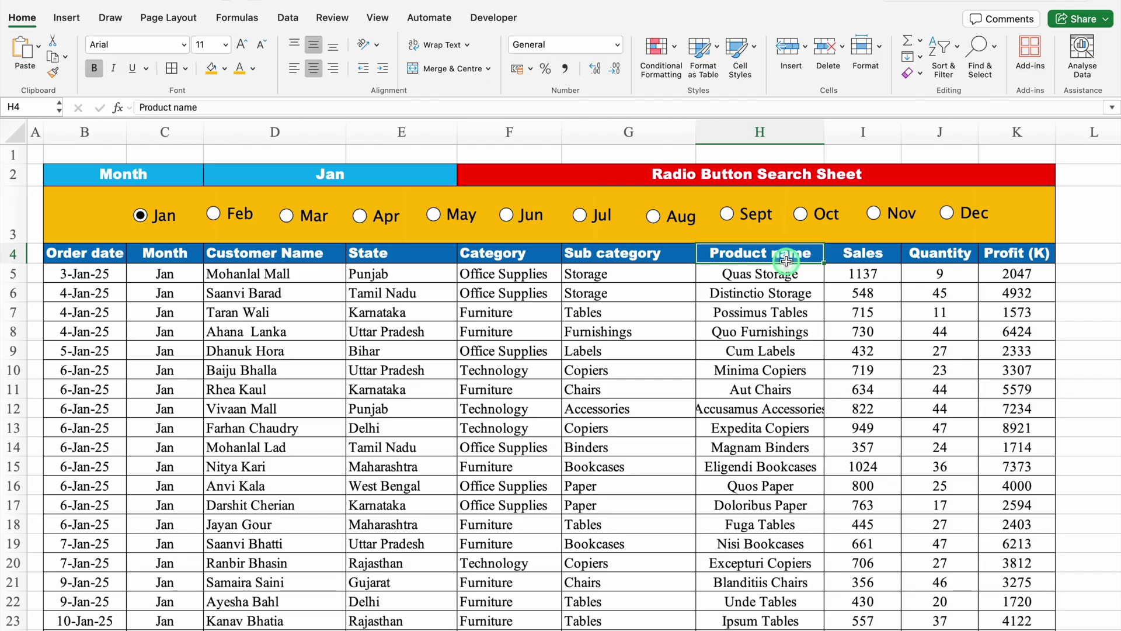
{"action": "key", "text": "ctrl+shift+Down"}
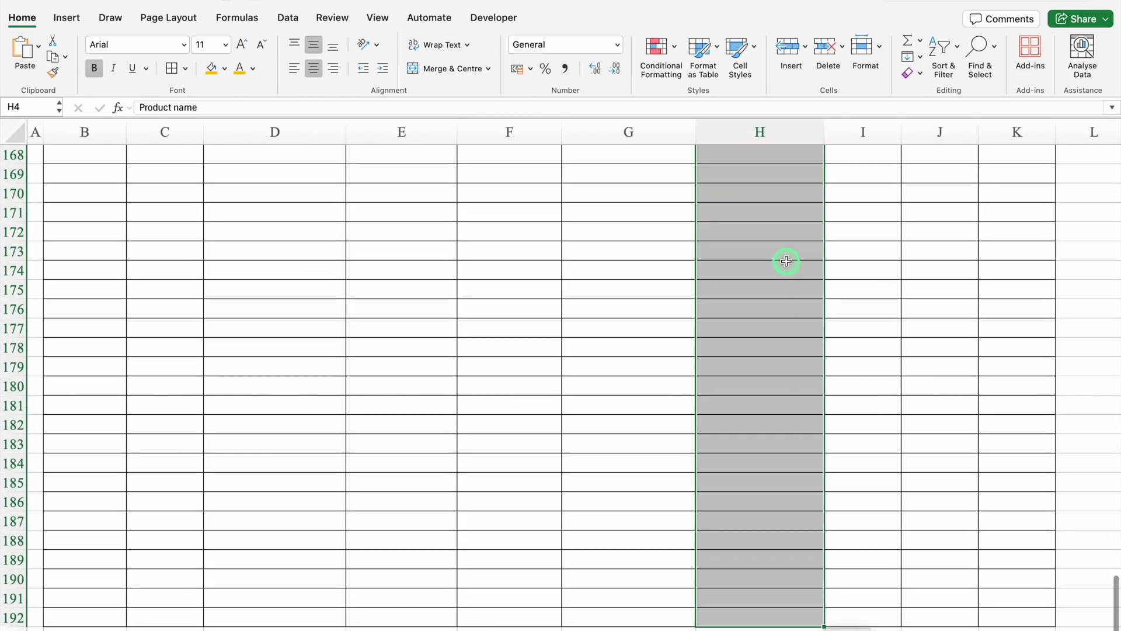
{"action": "left_click", "coordinate": [293, 70]}
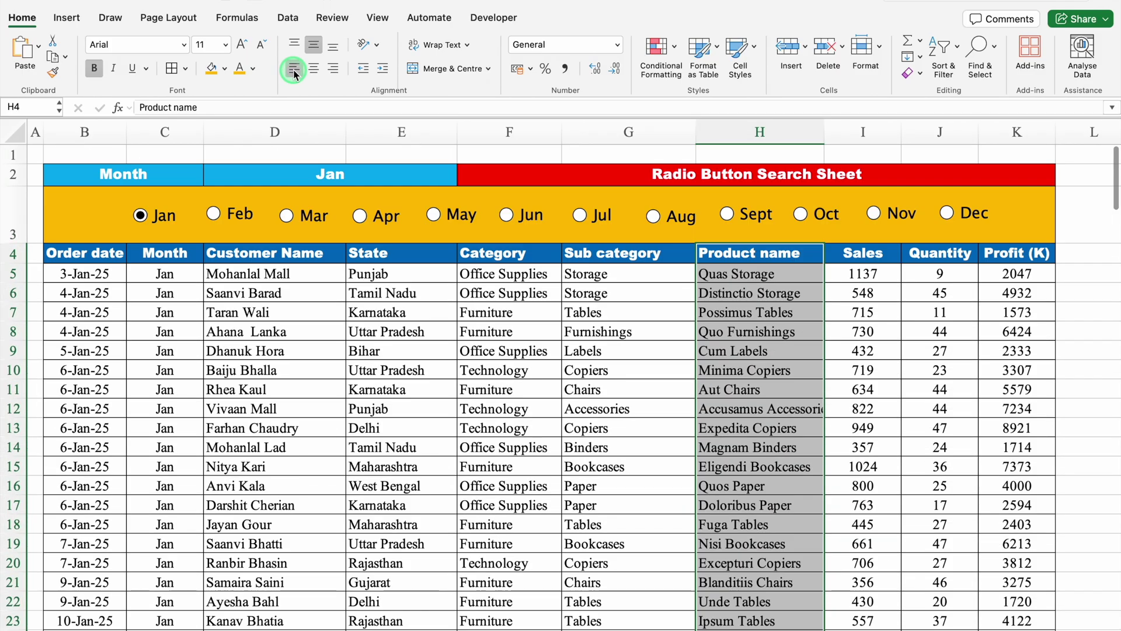
{"action": "left_click_drag", "start_coordinate": [825, 132], "coordinate": [842, 131]}
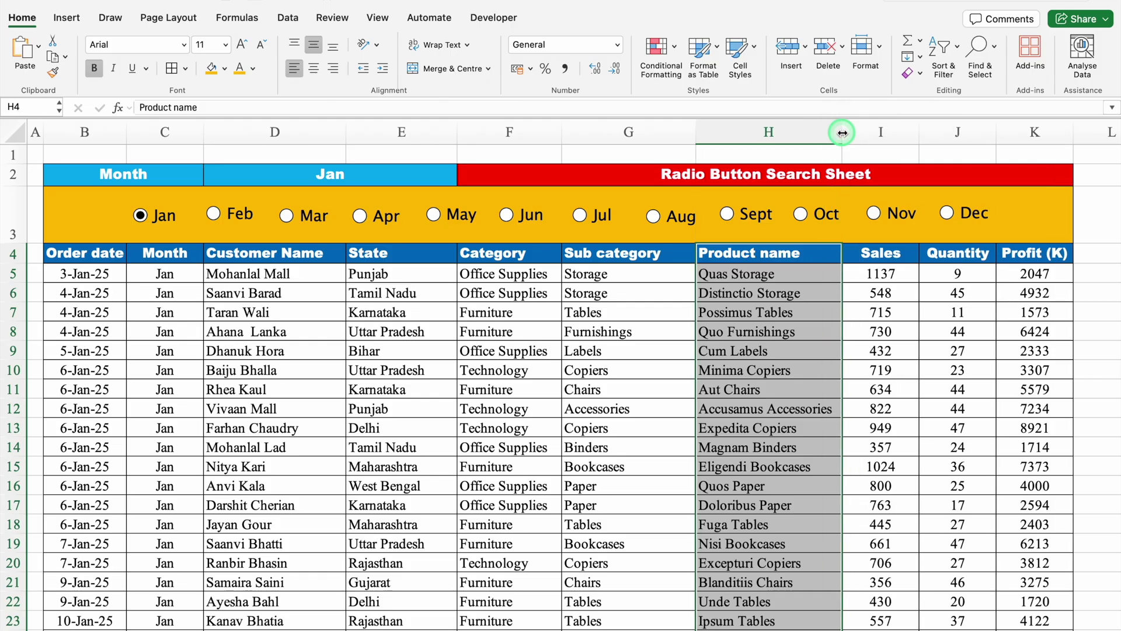
Turn off the sheet gridlines in the View settings.
{"action": "left_click", "coordinate": [378, 18]}
{"action": "left_click", "coordinate": [411, 56]}
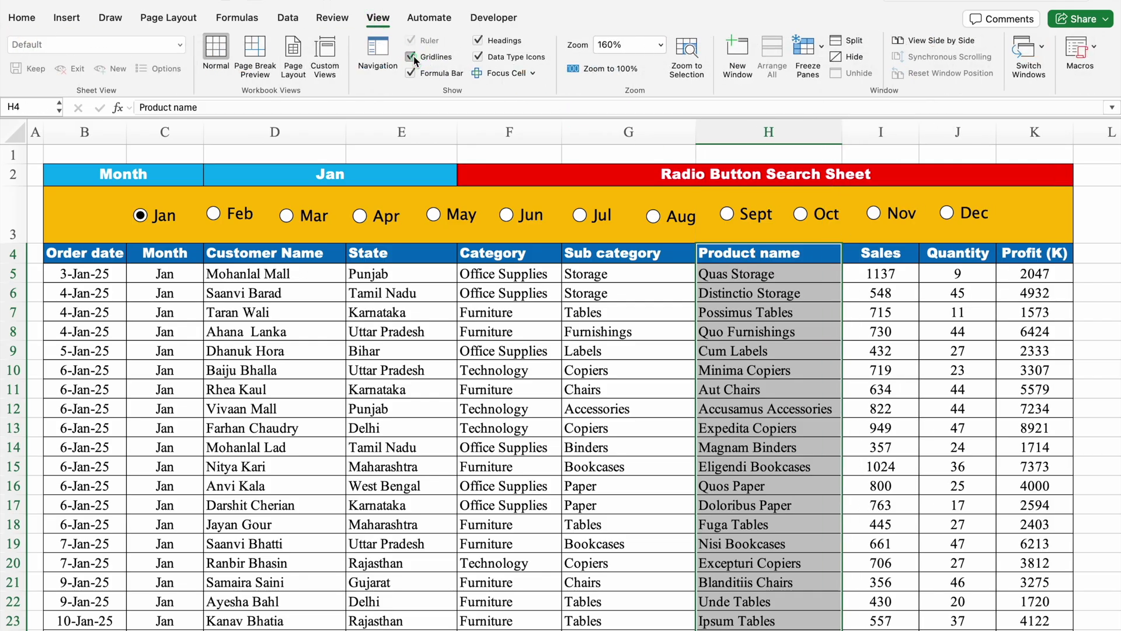
{"action": "left_click", "coordinate": [299, 313]}
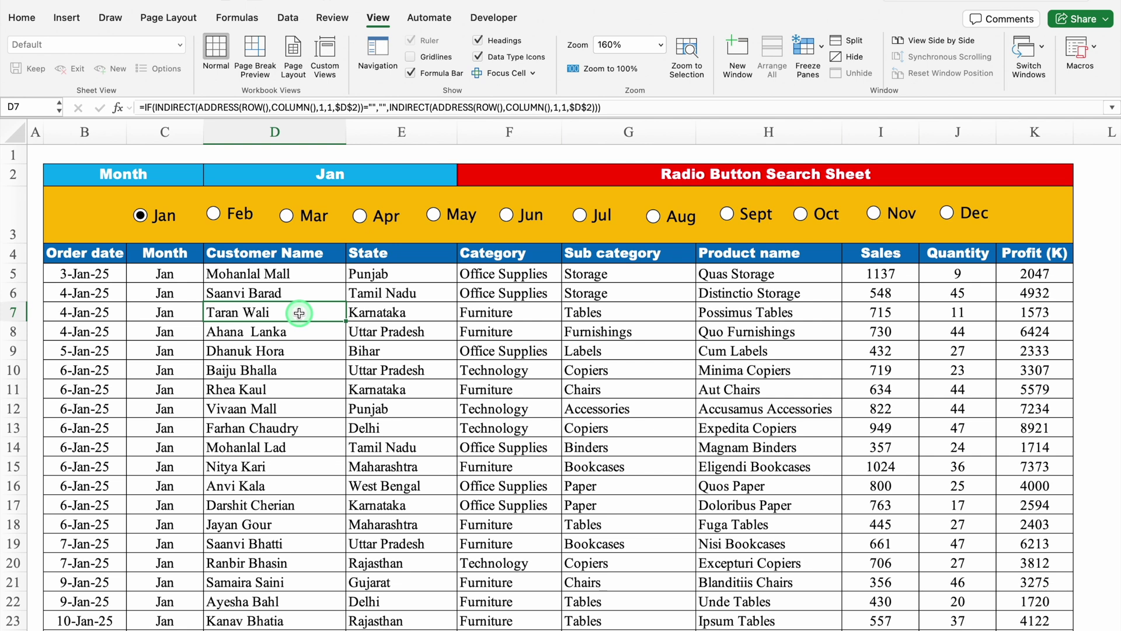
Show February's and August's rows, then confirm Sept through Dec leave the table empty.
{"action": "left_click", "coordinate": [213, 214]}
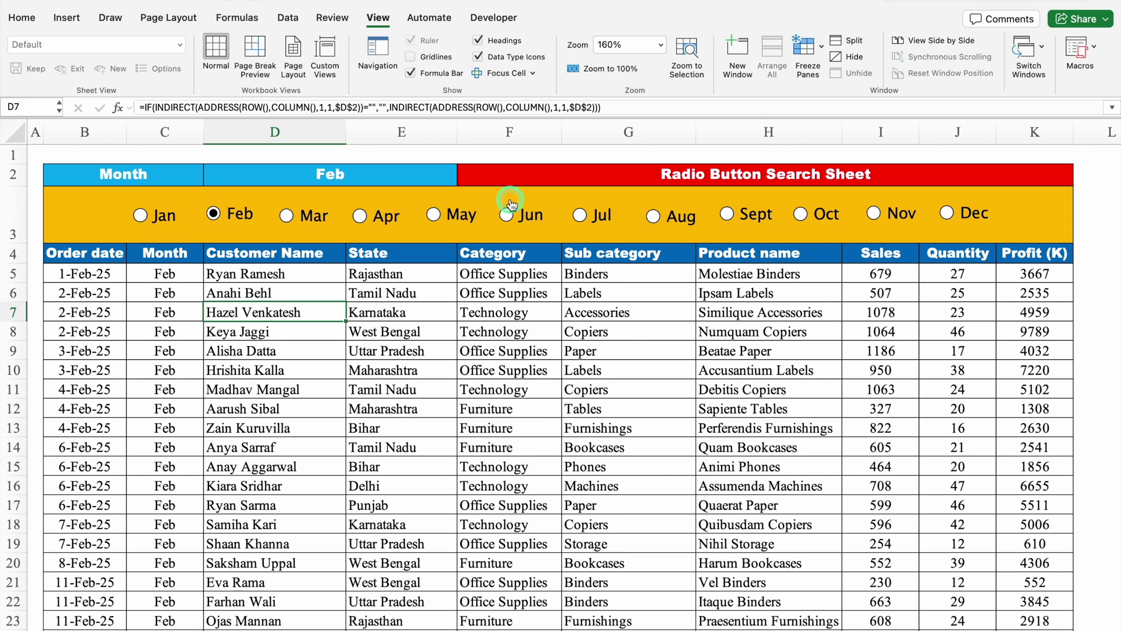
{"action": "left_click", "coordinate": [654, 216]}
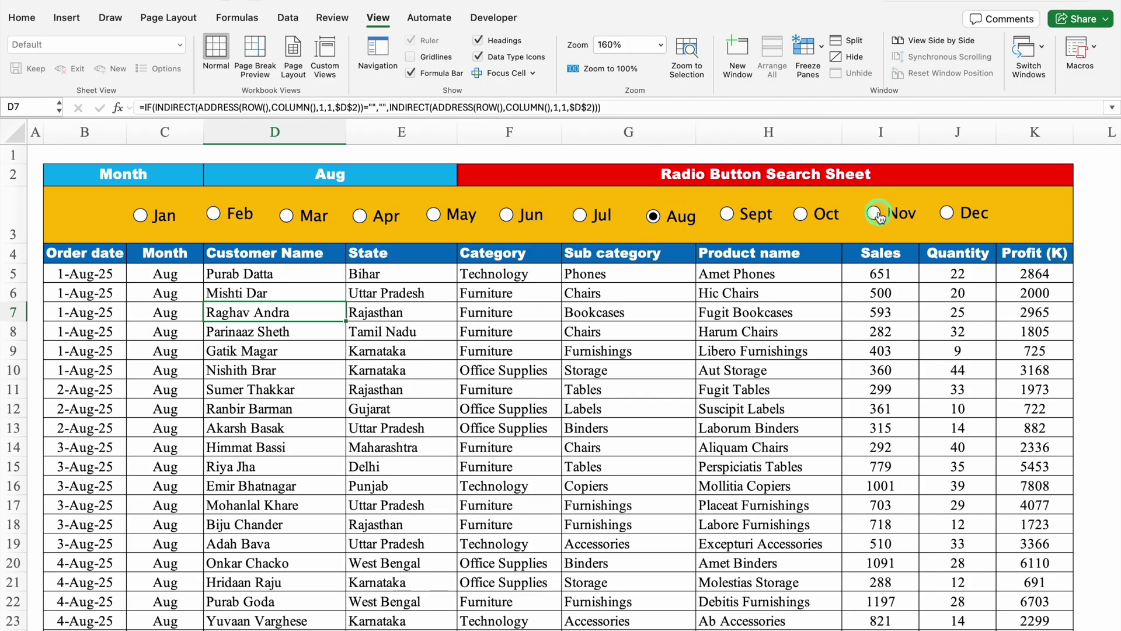
{"action": "left_click", "coordinate": [729, 215]}
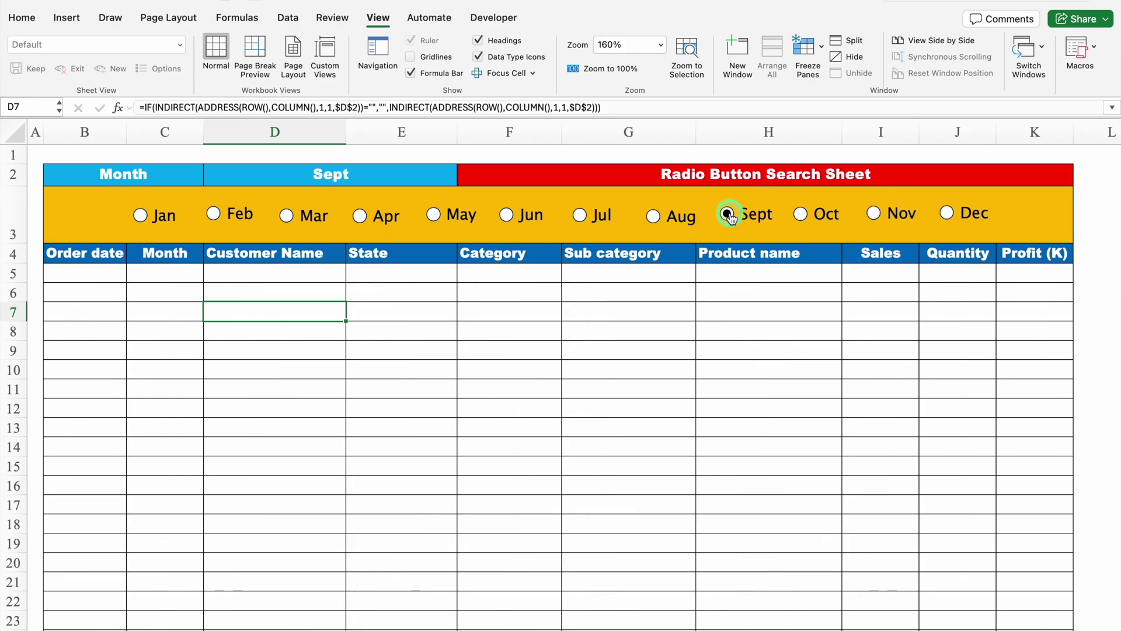
{"action": "left_click", "coordinate": [800, 215]}
{"action": "left_click", "coordinate": [873, 213]}
{"action": "left_click", "coordinate": [947, 213]}
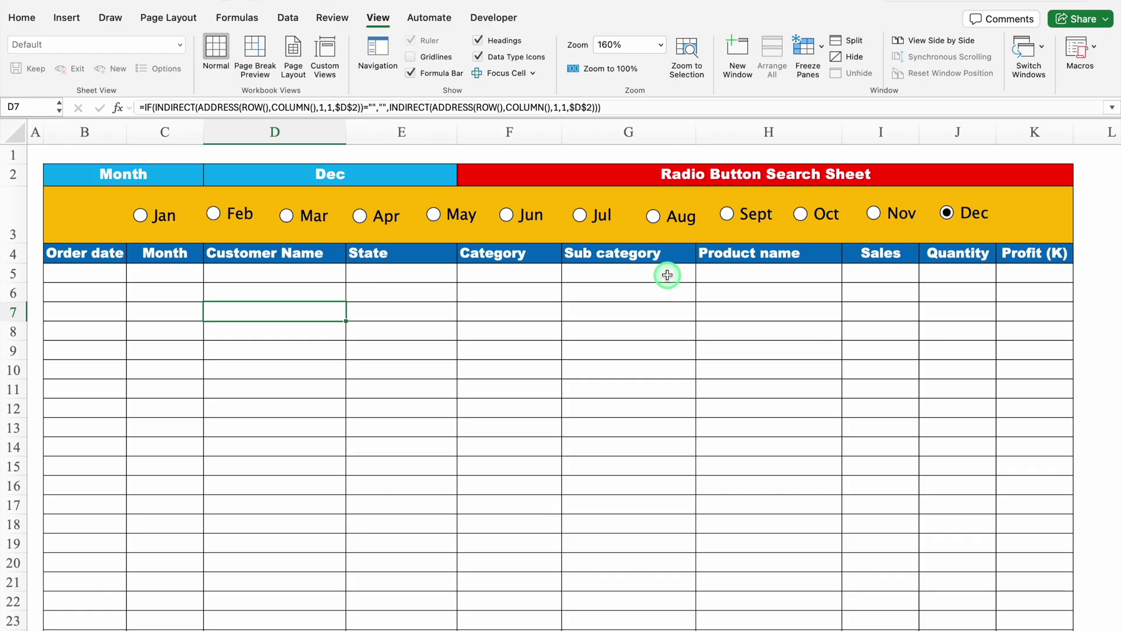
Recheck Aug, then blank Sept–Dec, ending with August's records from 1-Aug-25 displayed.
{"action": "left_click", "coordinate": [653, 216]}
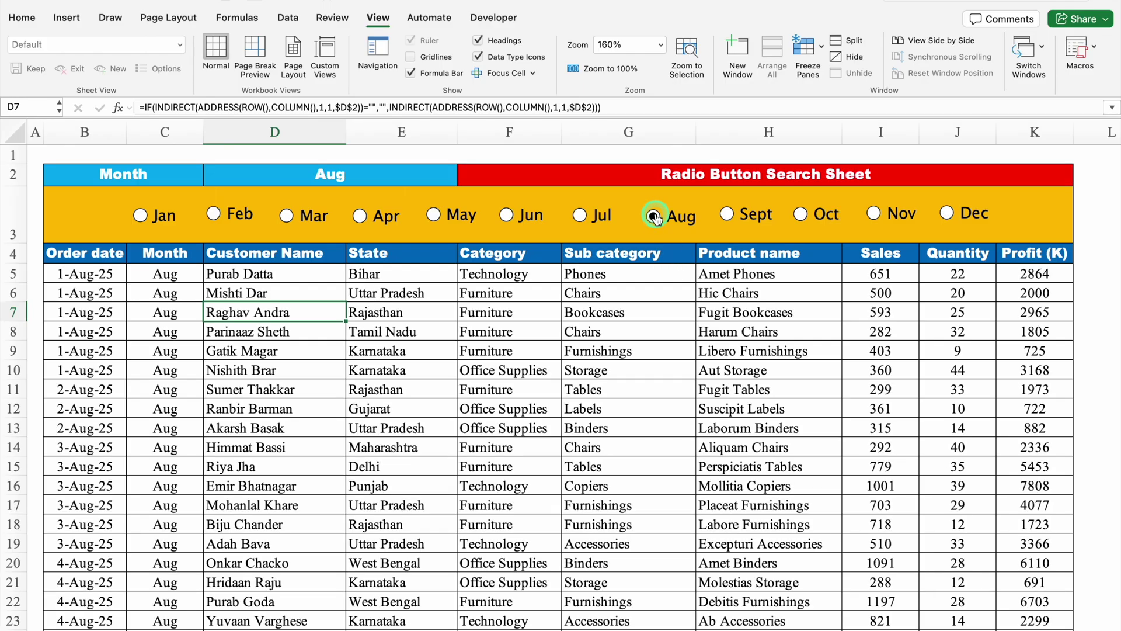
{"action": "left_click", "coordinate": [727, 215]}
{"action": "left_click", "coordinate": [798, 216]}
{"action": "left_click", "coordinate": [874, 214]}
{"action": "left_click", "coordinate": [949, 214]}
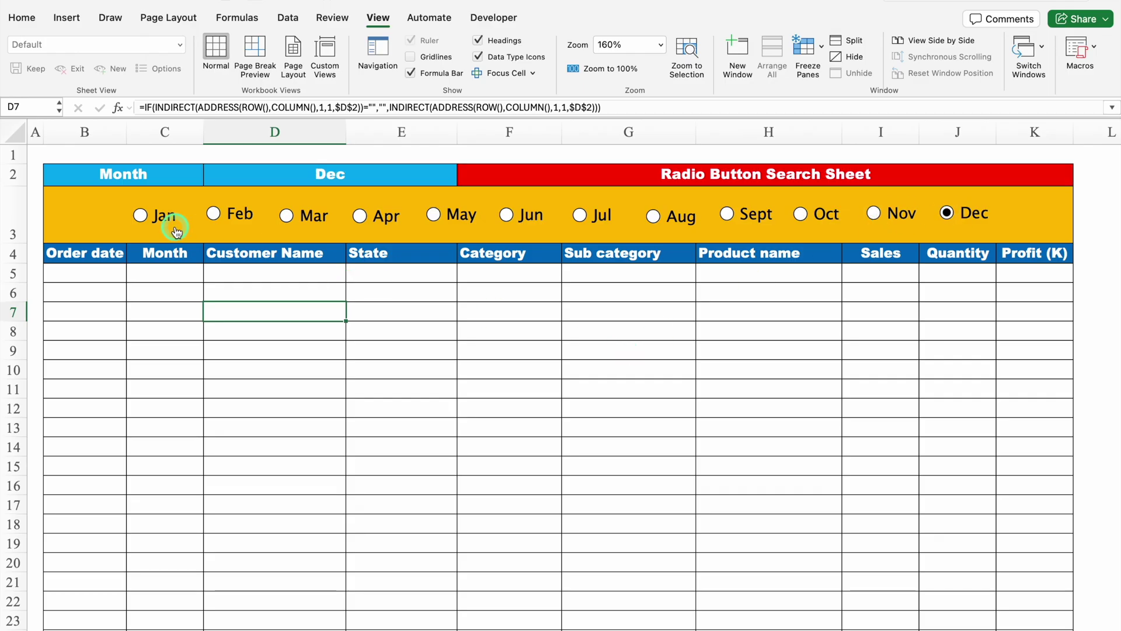
{"action": "left_click", "coordinate": [652, 215]}
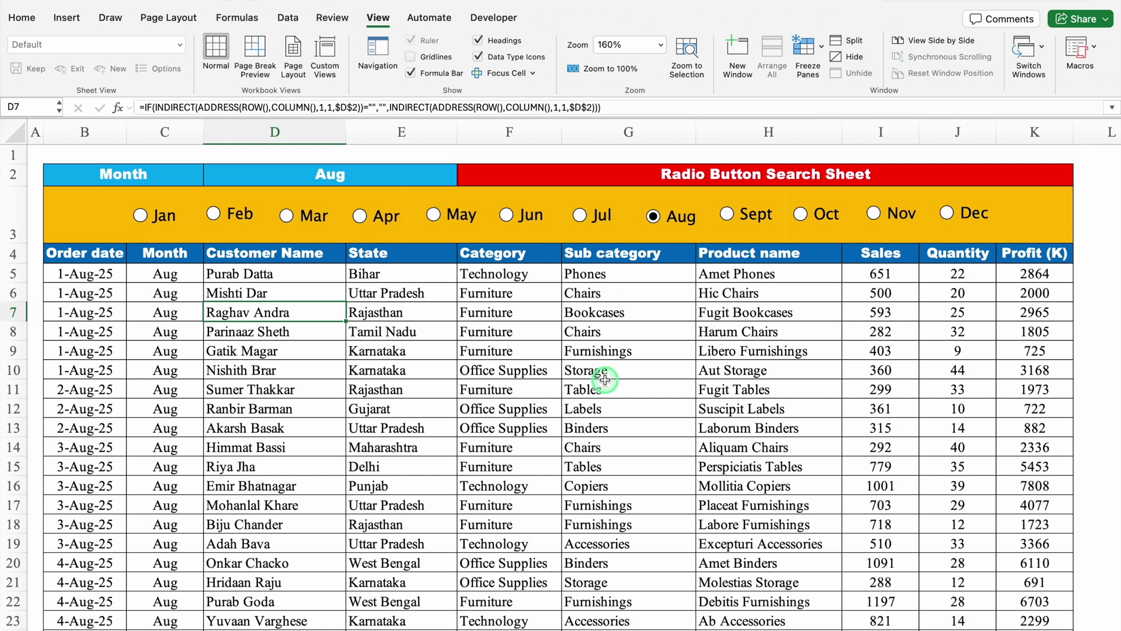